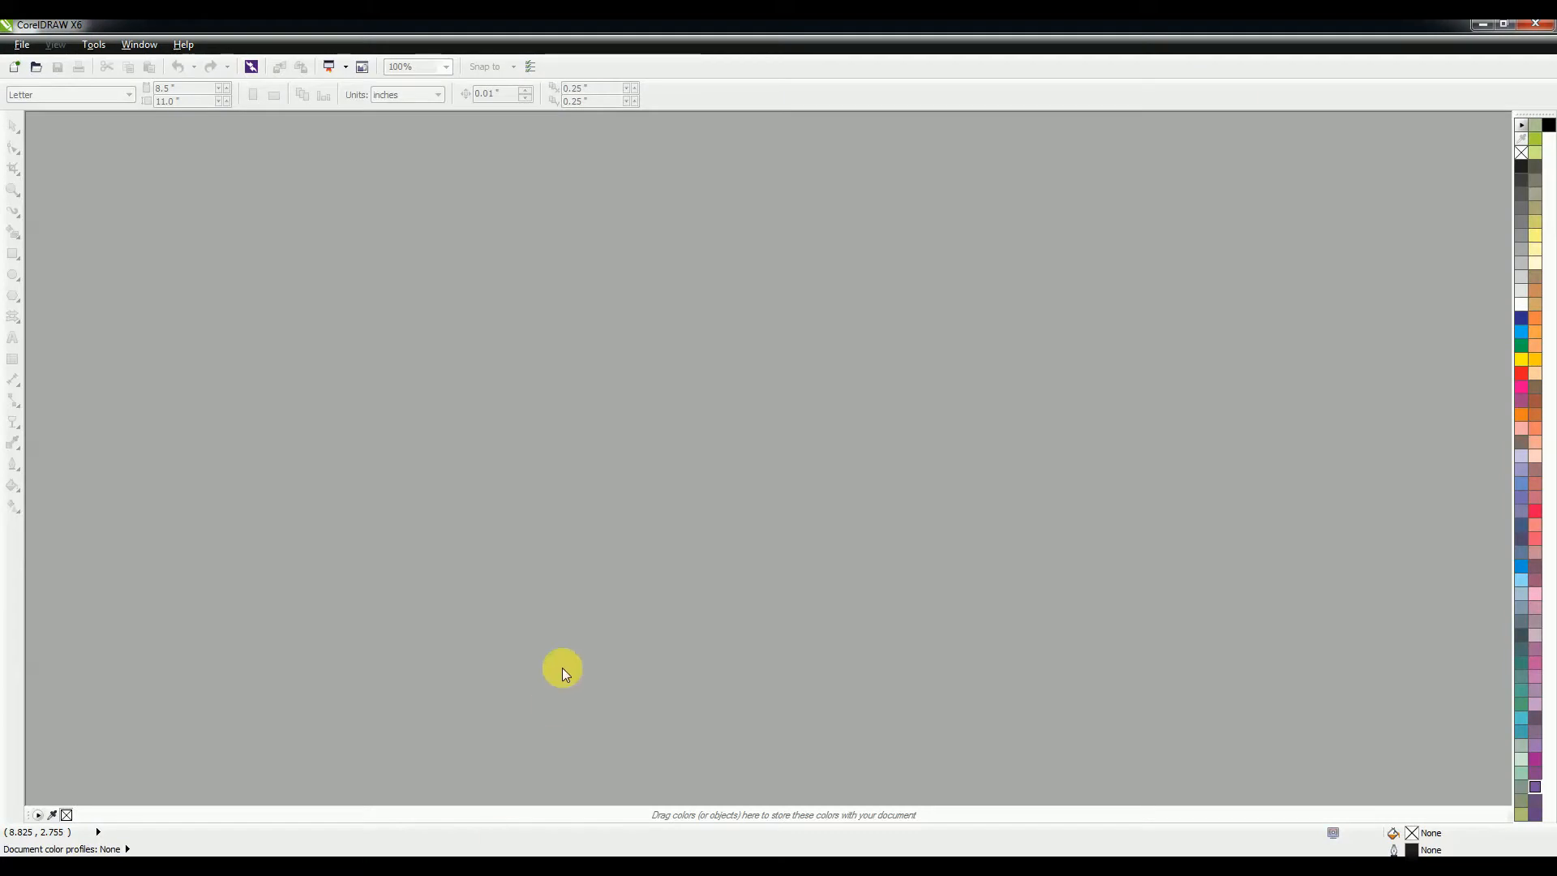
# Step: Create a new blank Letter-size (8.5 × 11 in) document
pyautogui.hotkey('ctrl', 'n')
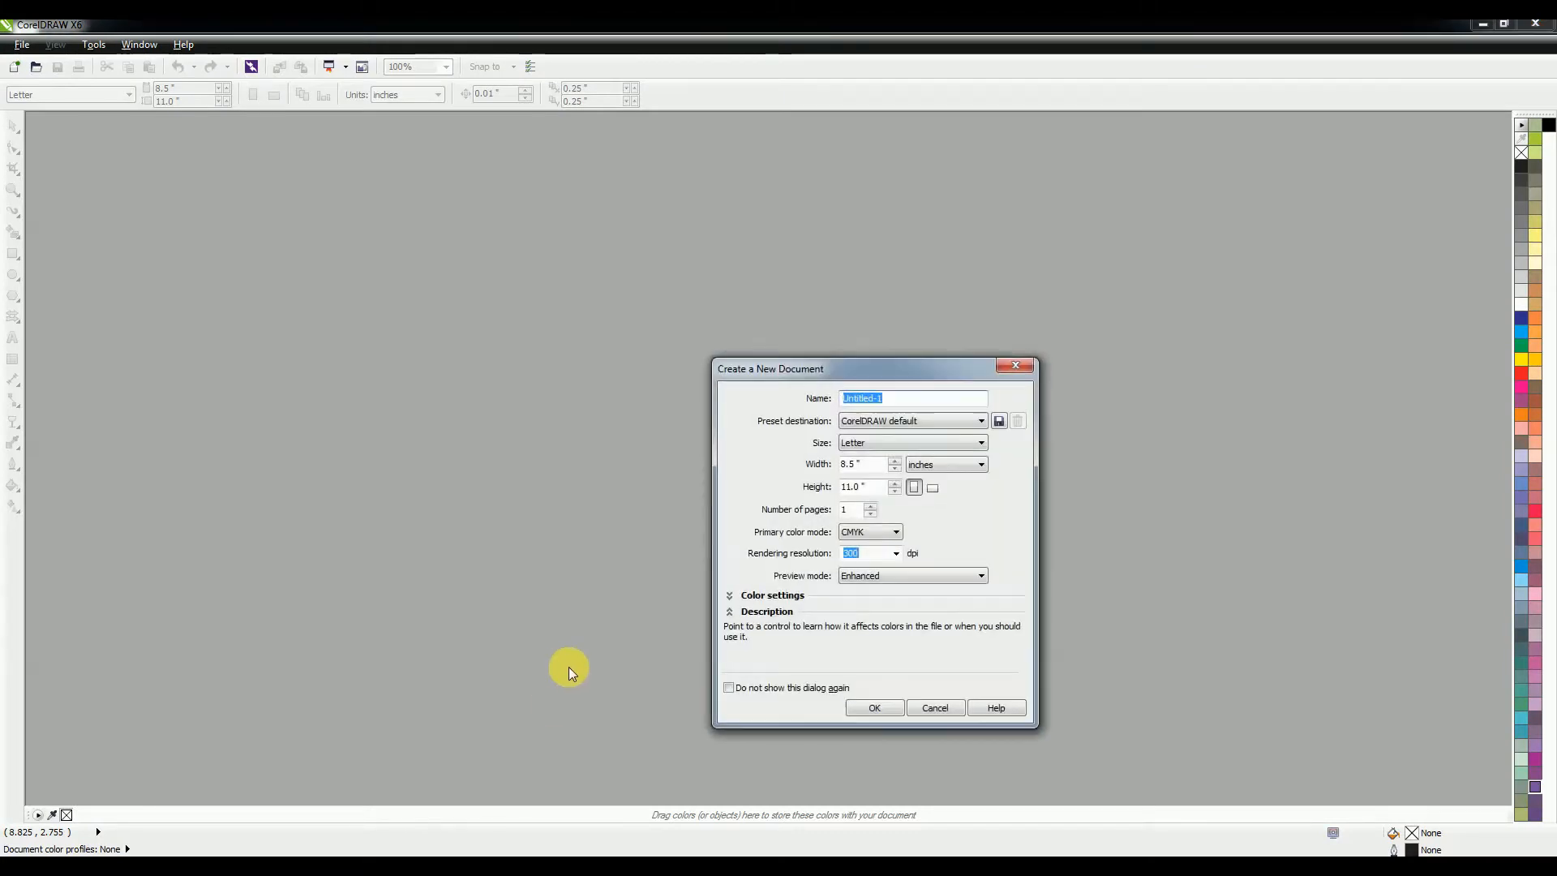
pyautogui.click(882, 709)
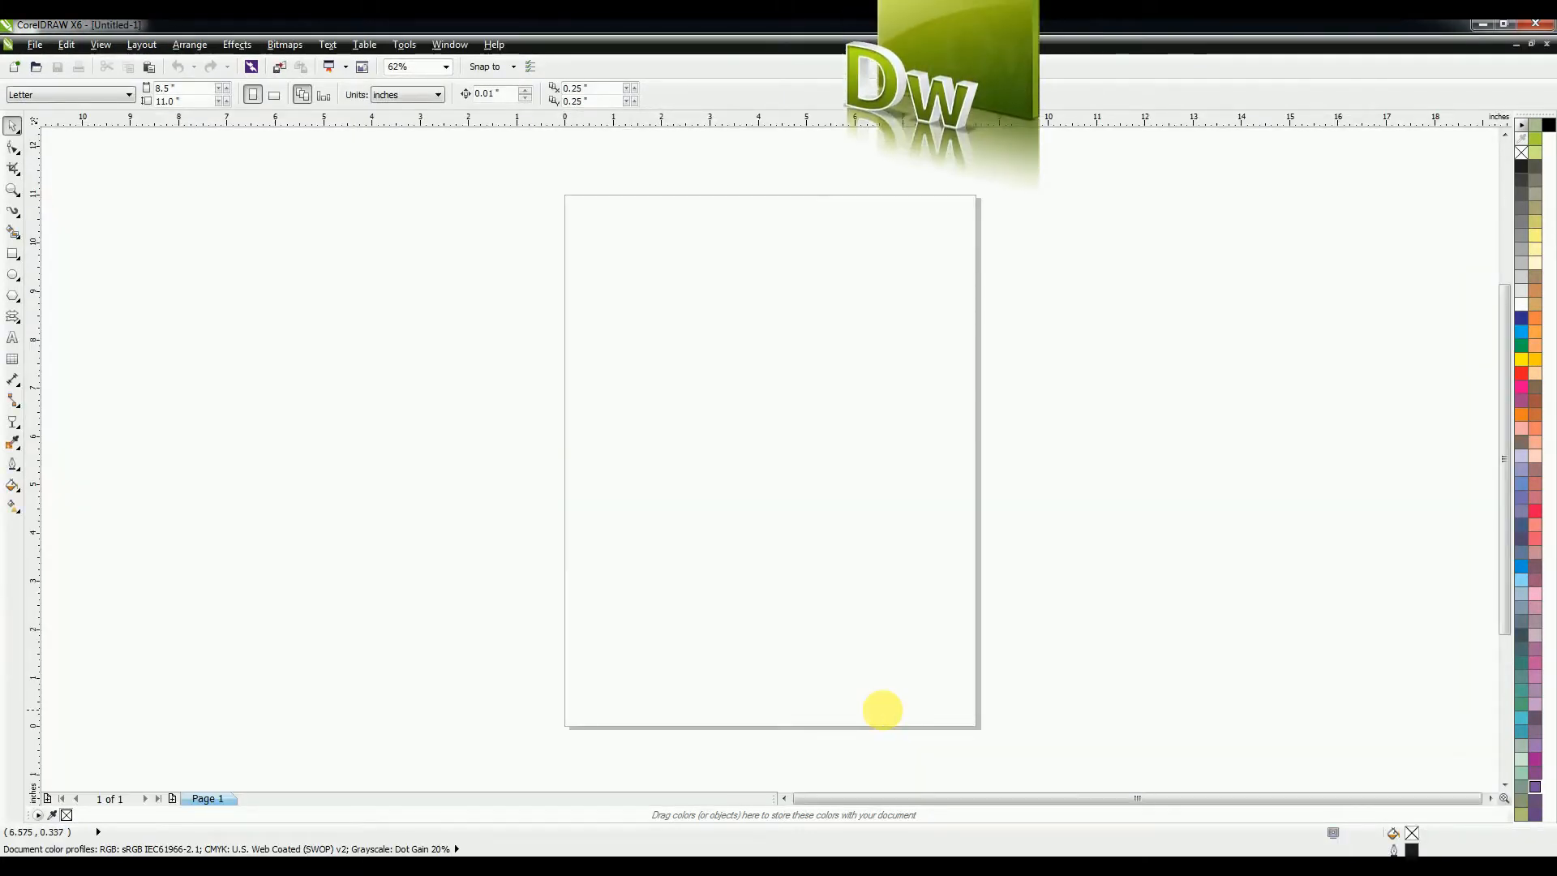
pyautogui.hotkey('ctrl', 'i')
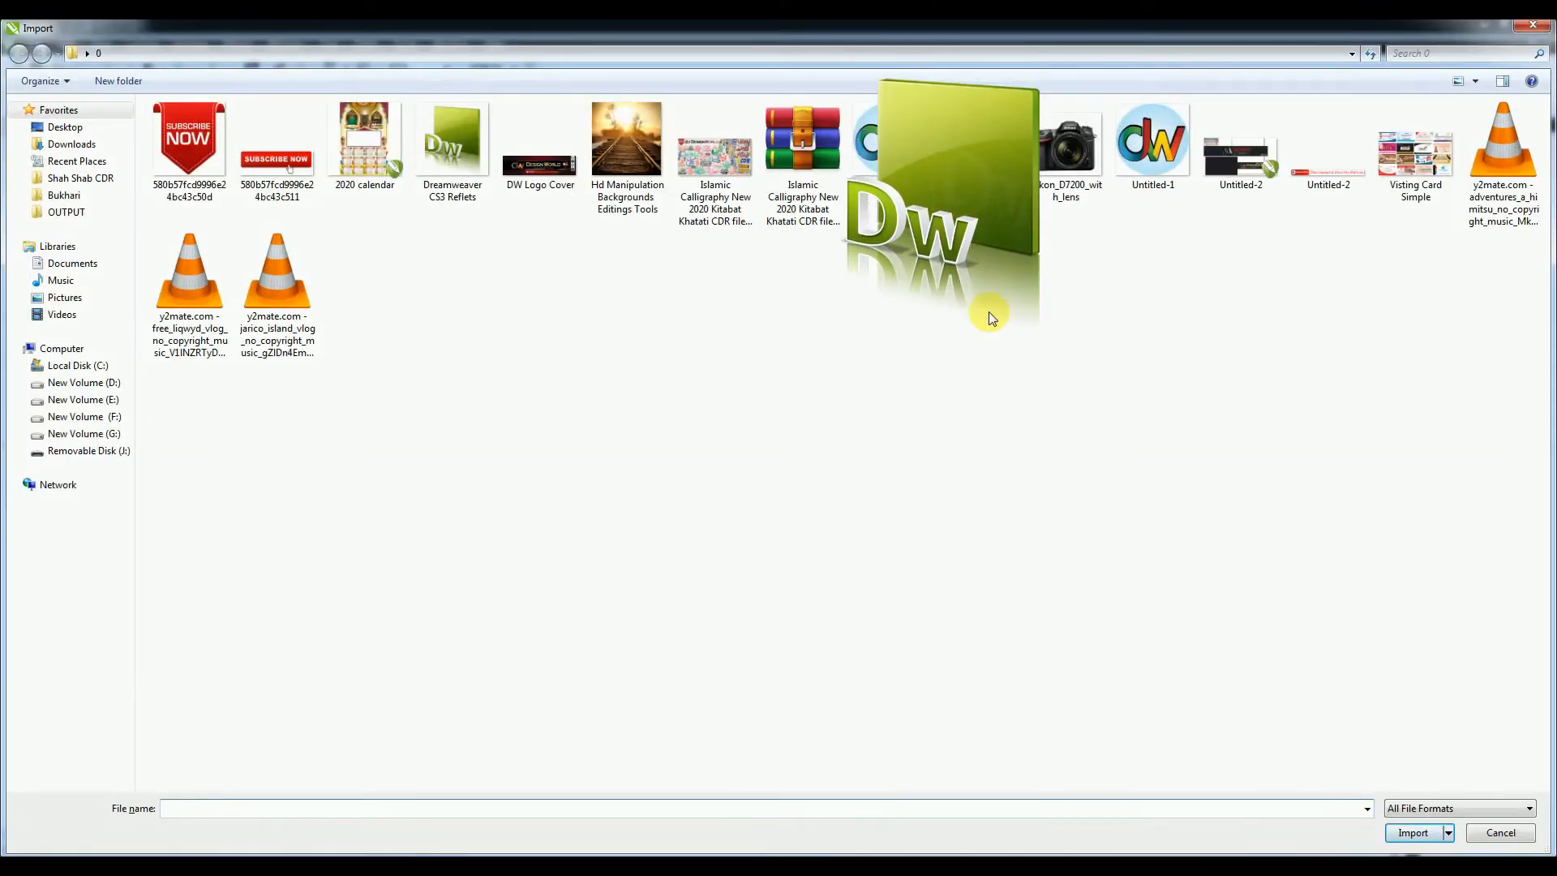
# Step: Import the 2020 calendar file and place it across the upper part of the page
pyautogui.click(394, 161)
pyautogui.doubleClick(397, 162)
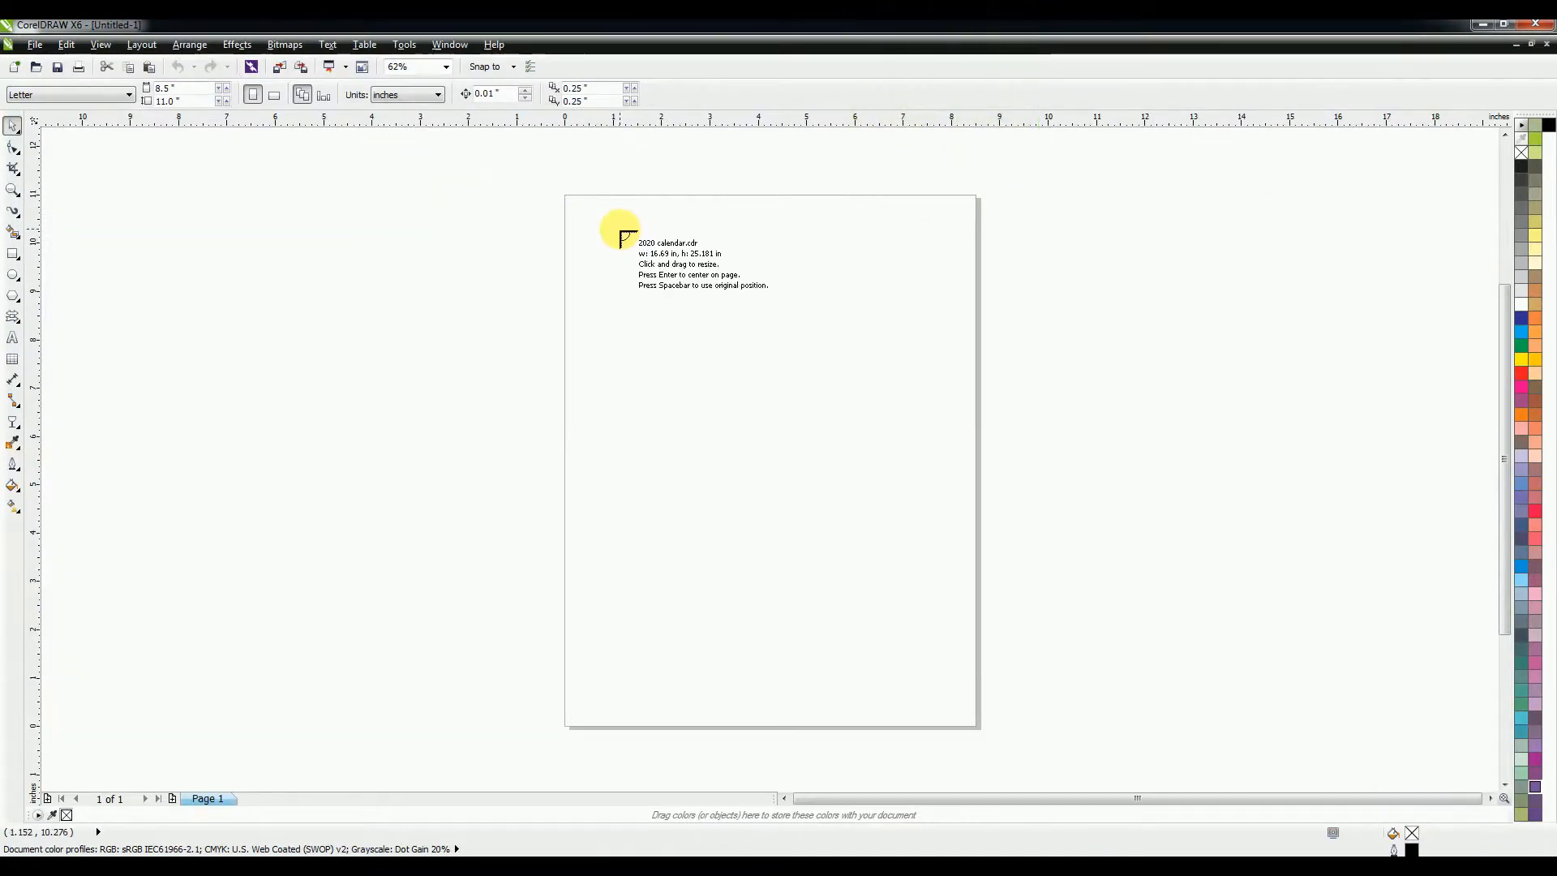
pyautogui.moveTo(621, 233); pyautogui.dragTo(977, 620)
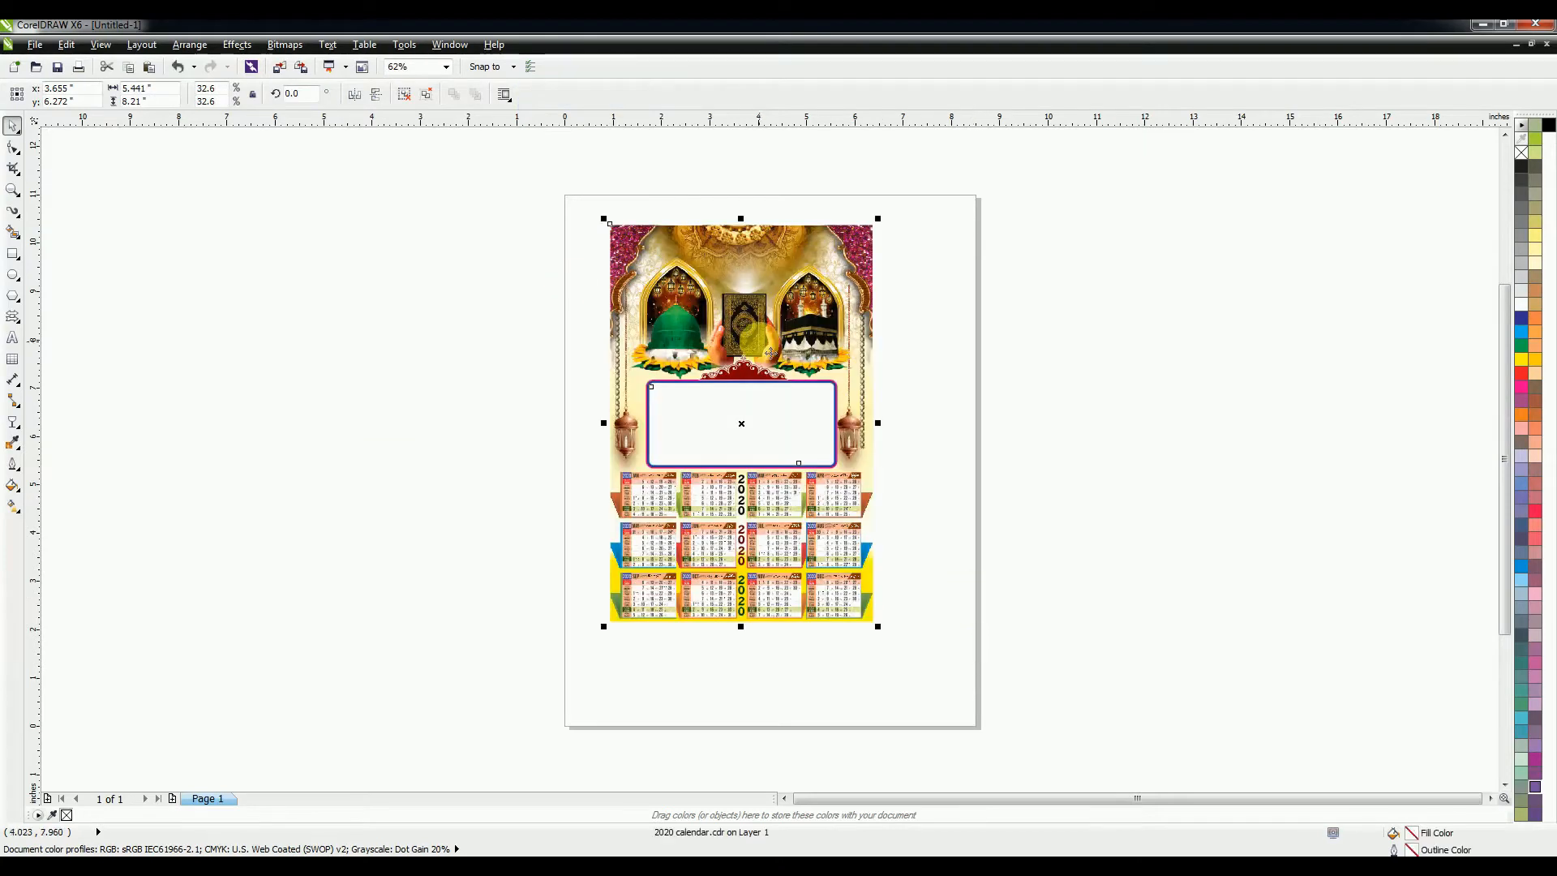
pyautogui.click(13, 189)
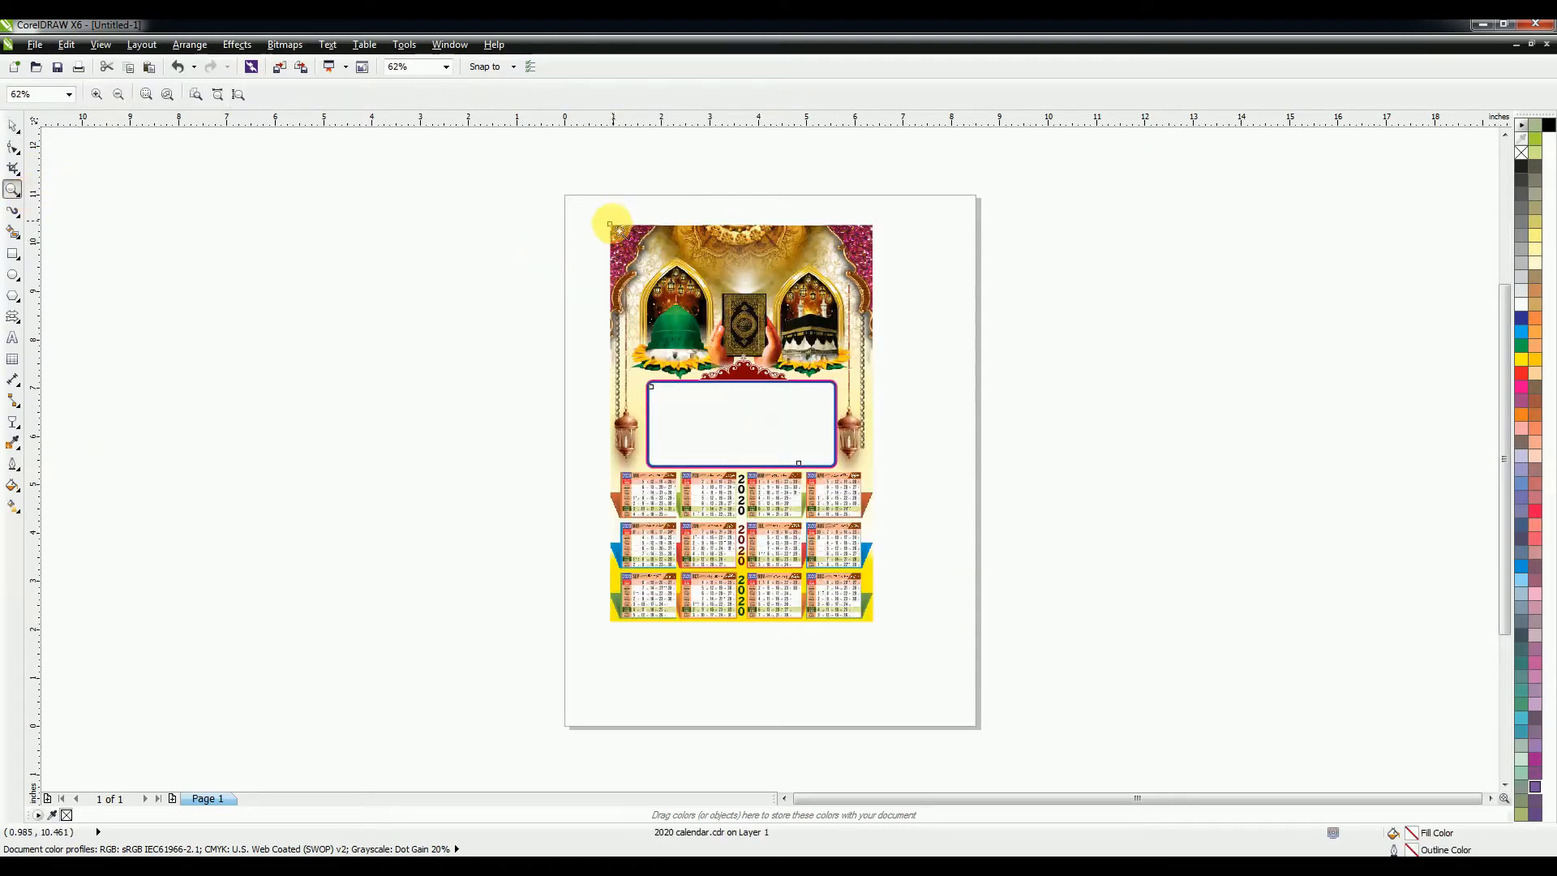
pyautogui.moveTo(612, 235); pyautogui.dragTo(882, 481)
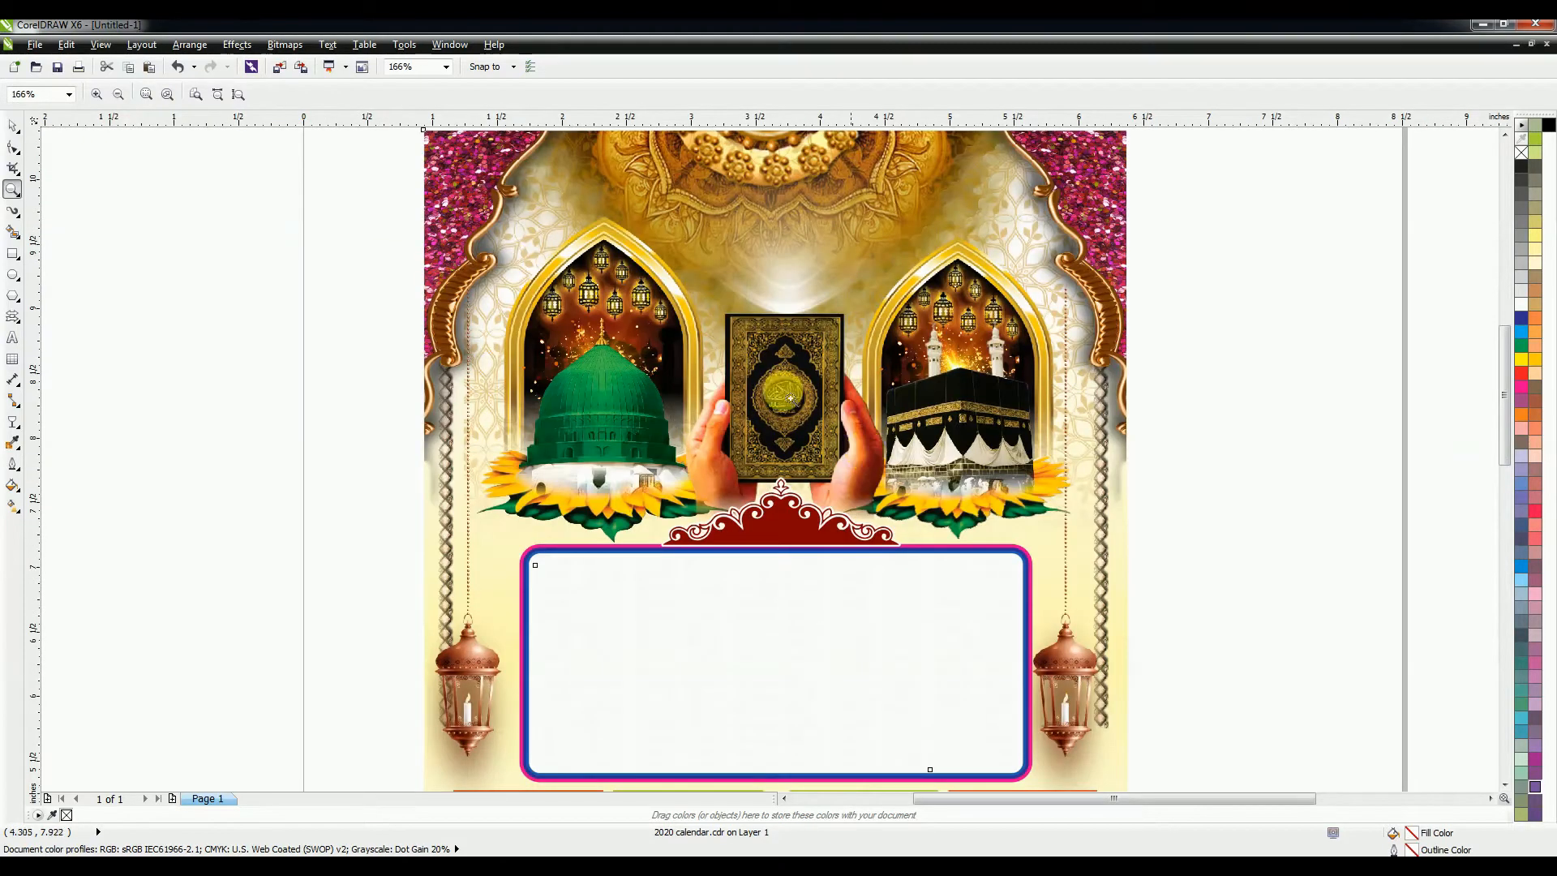
pyautogui.moveTo(471, 193); pyautogui.dragTo(1094, 534)
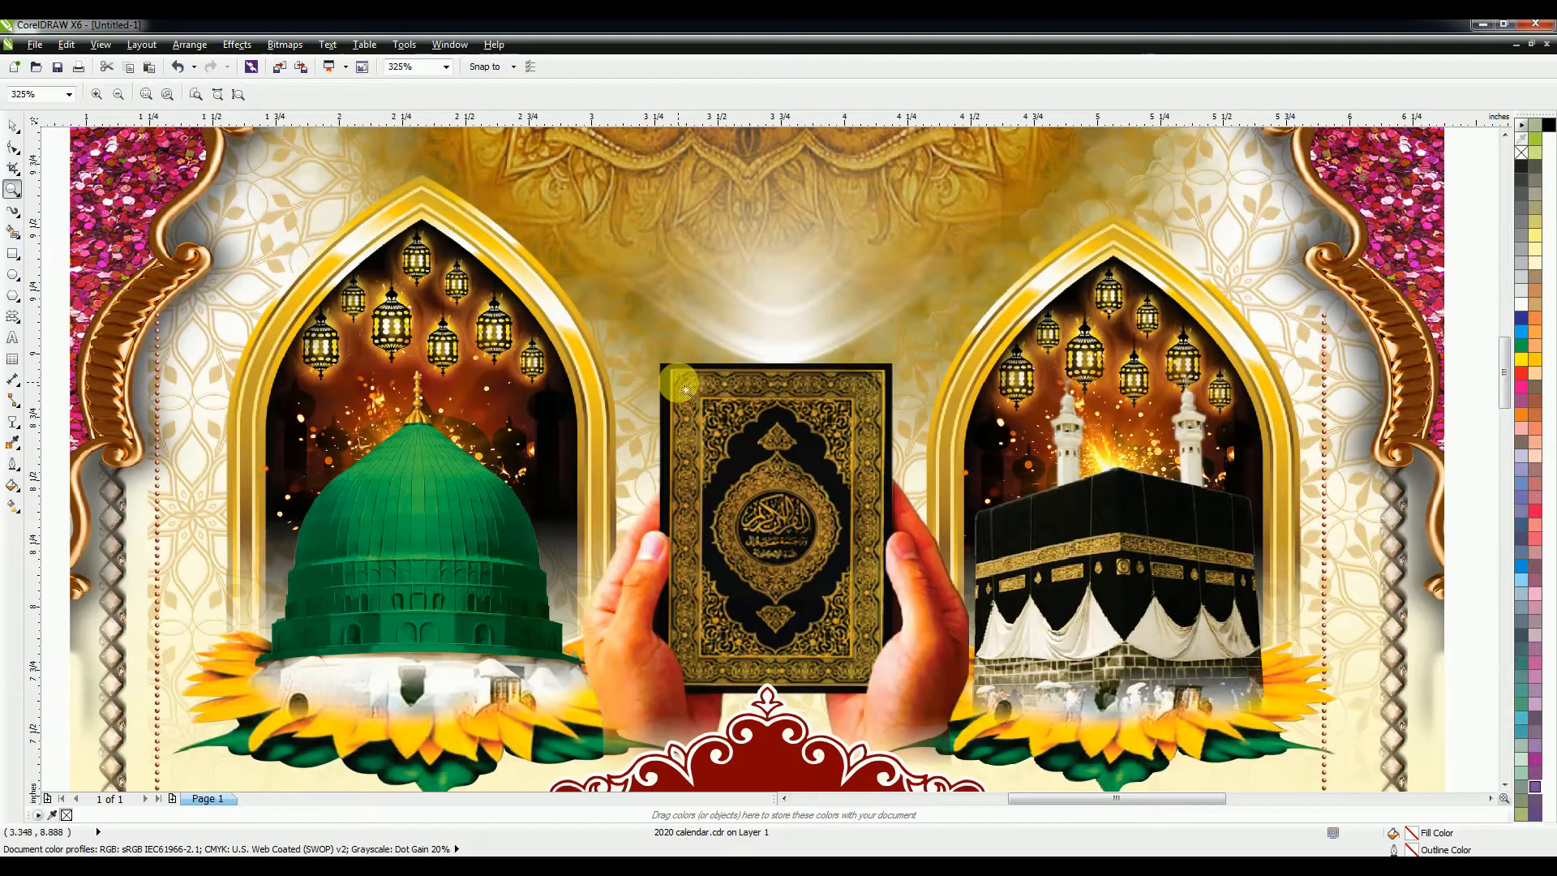
pyautogui.hotkey('shift', 'F4')
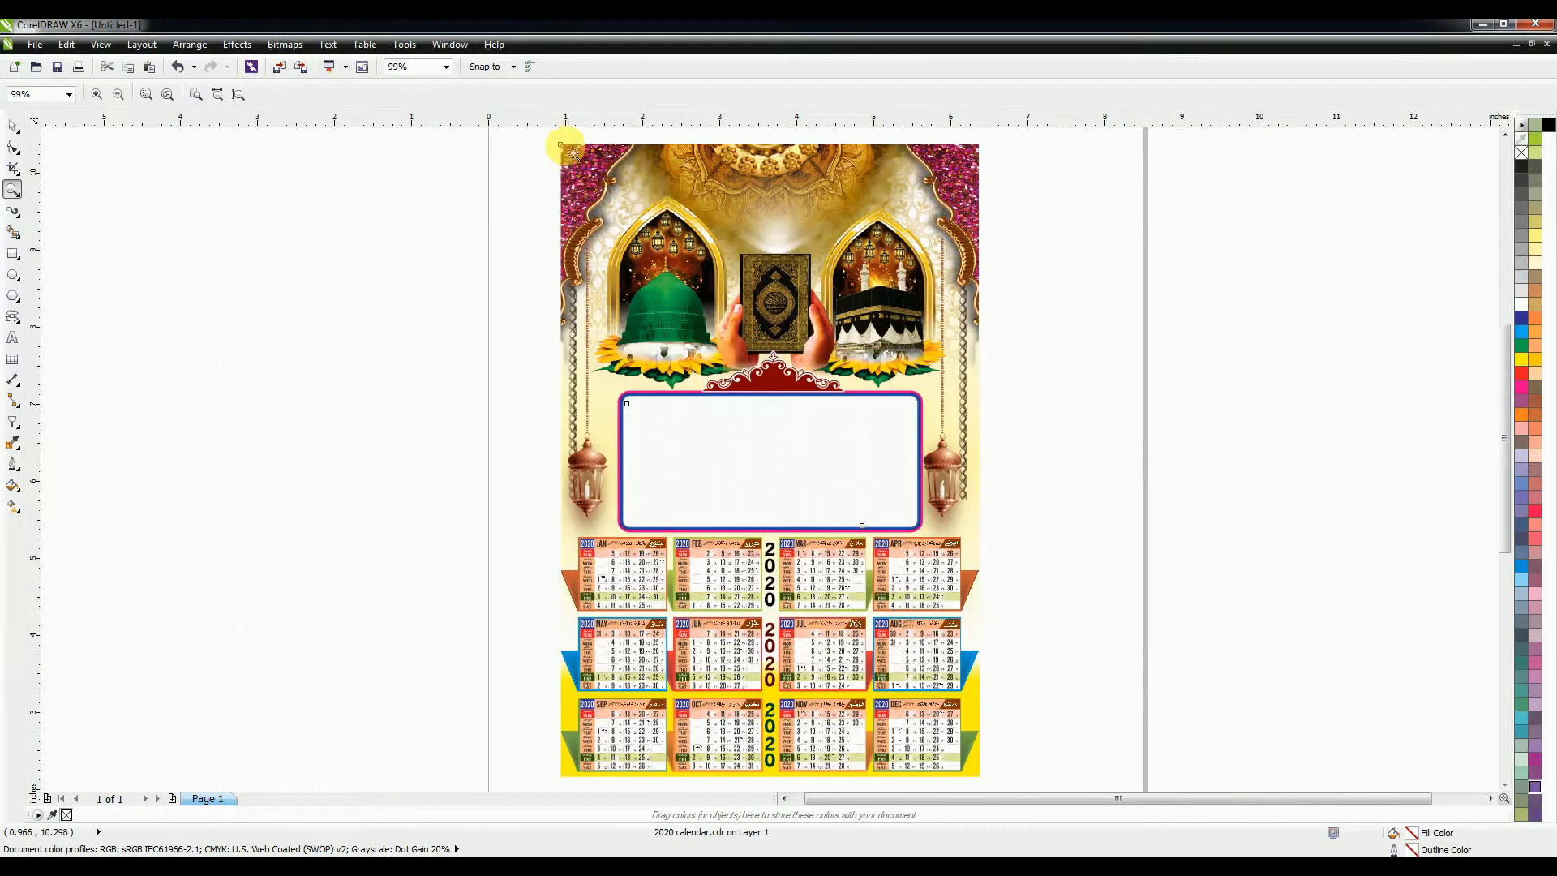
pyautogui.moveTo(565, 146); pyautogui.dragTo(983, 395)
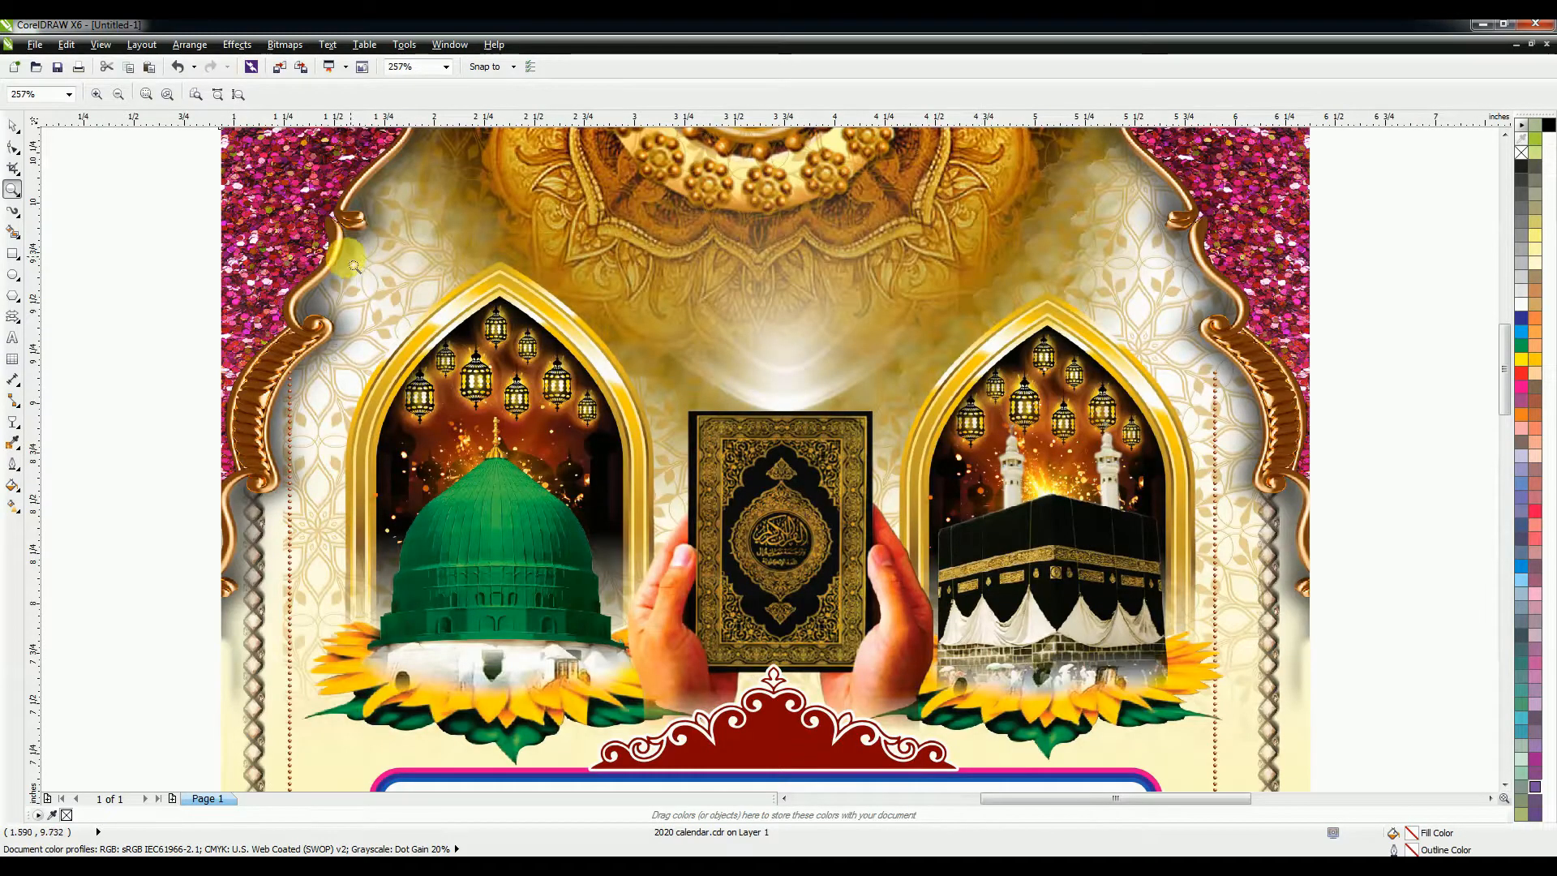
pyautogui.moveTo(308, 254); pyautogui.dragTo(1221, 715)
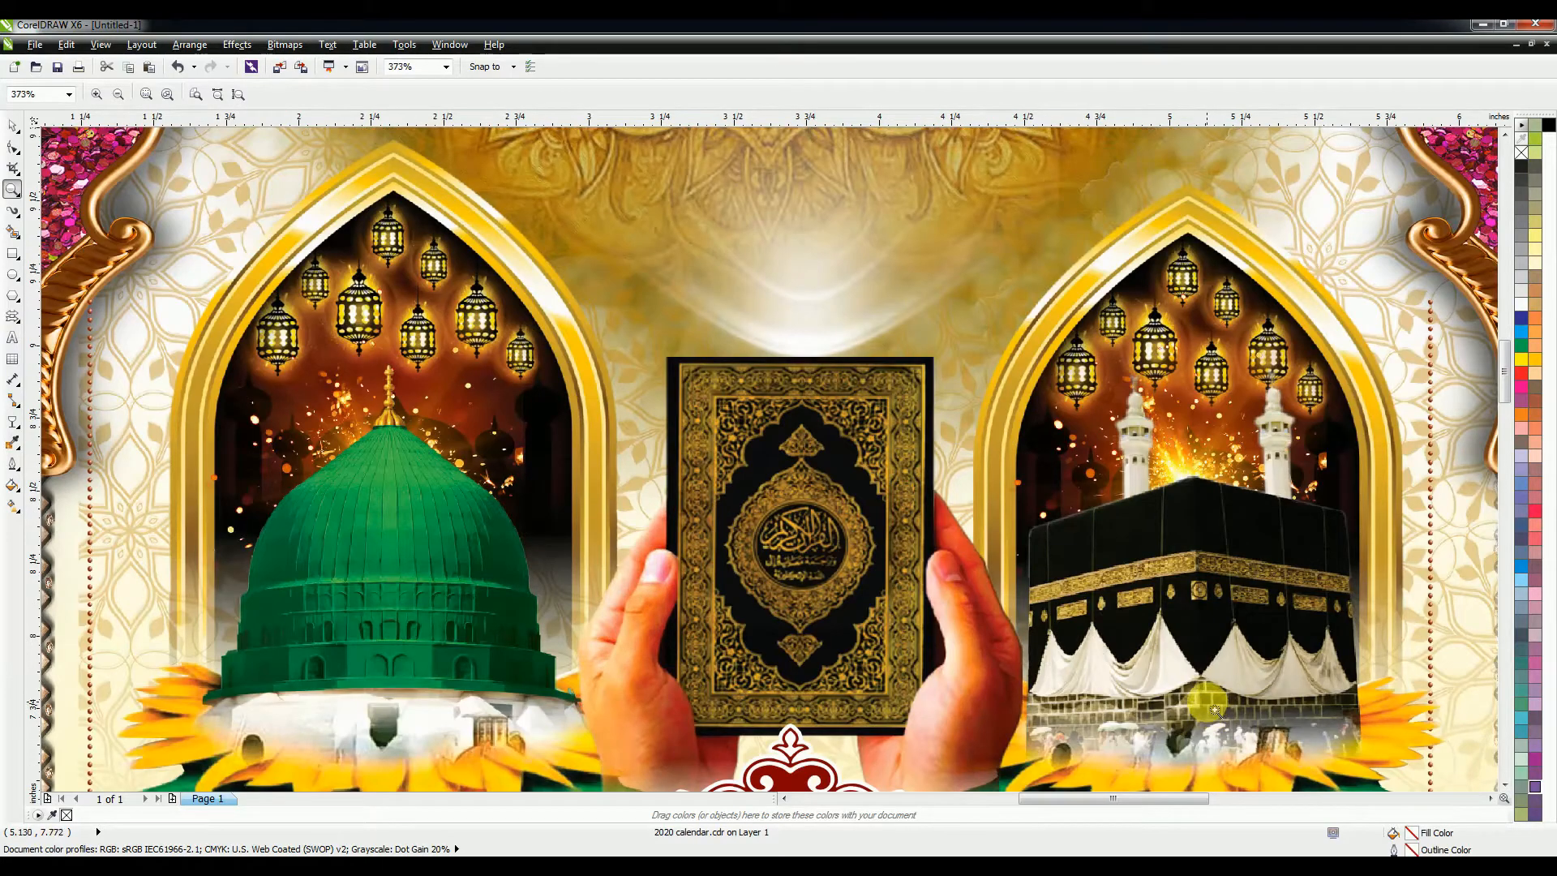
pyautogui.press('F4')
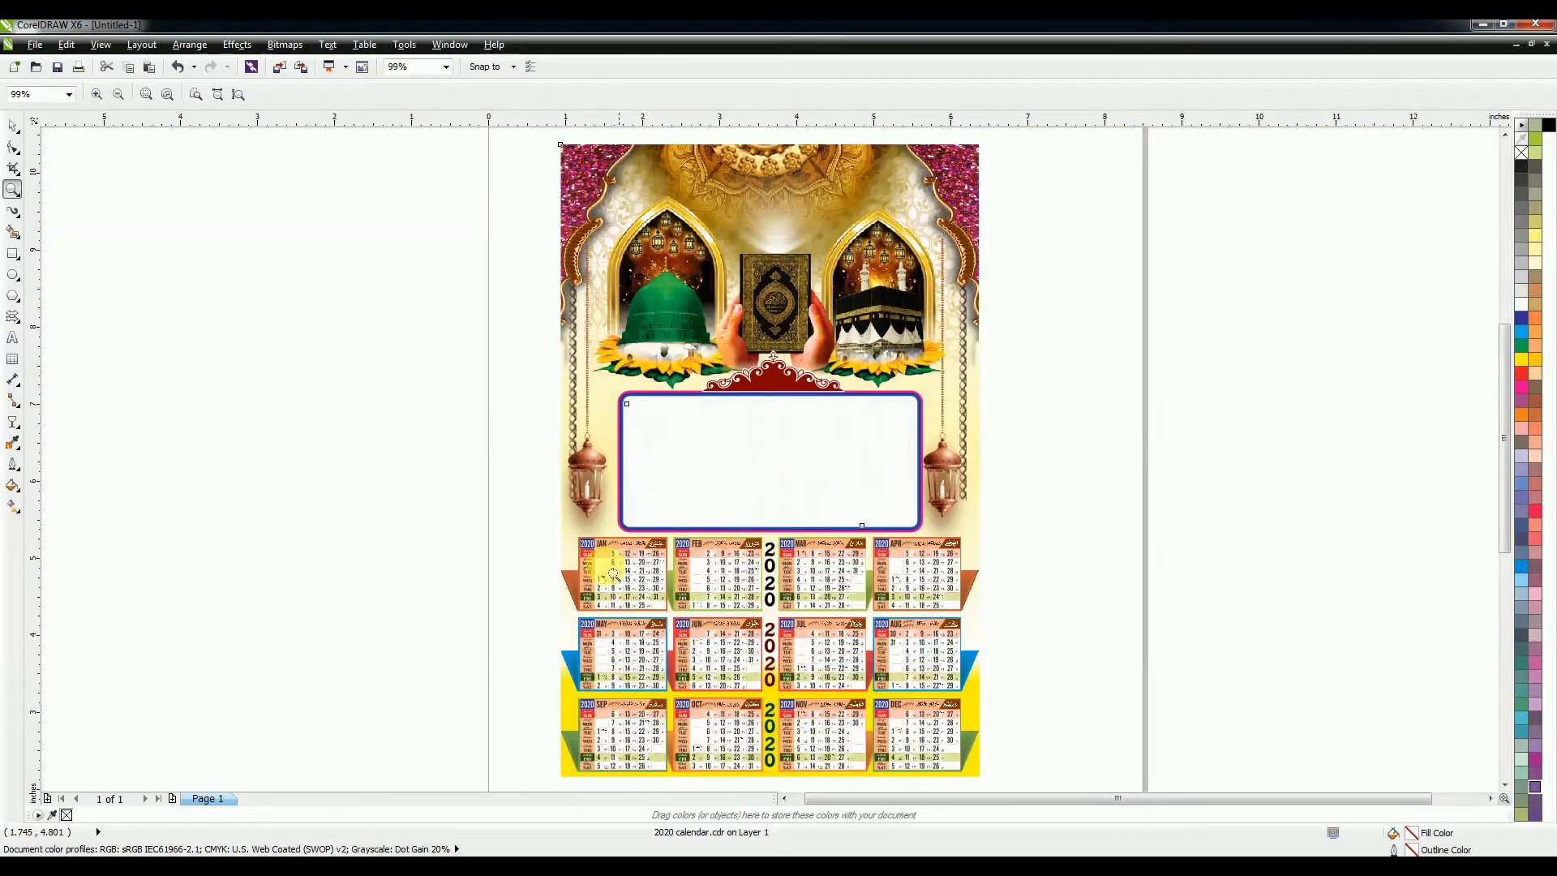
pyautogui.moveTo(571, 539); pyautogui.dragTo(985, 740)
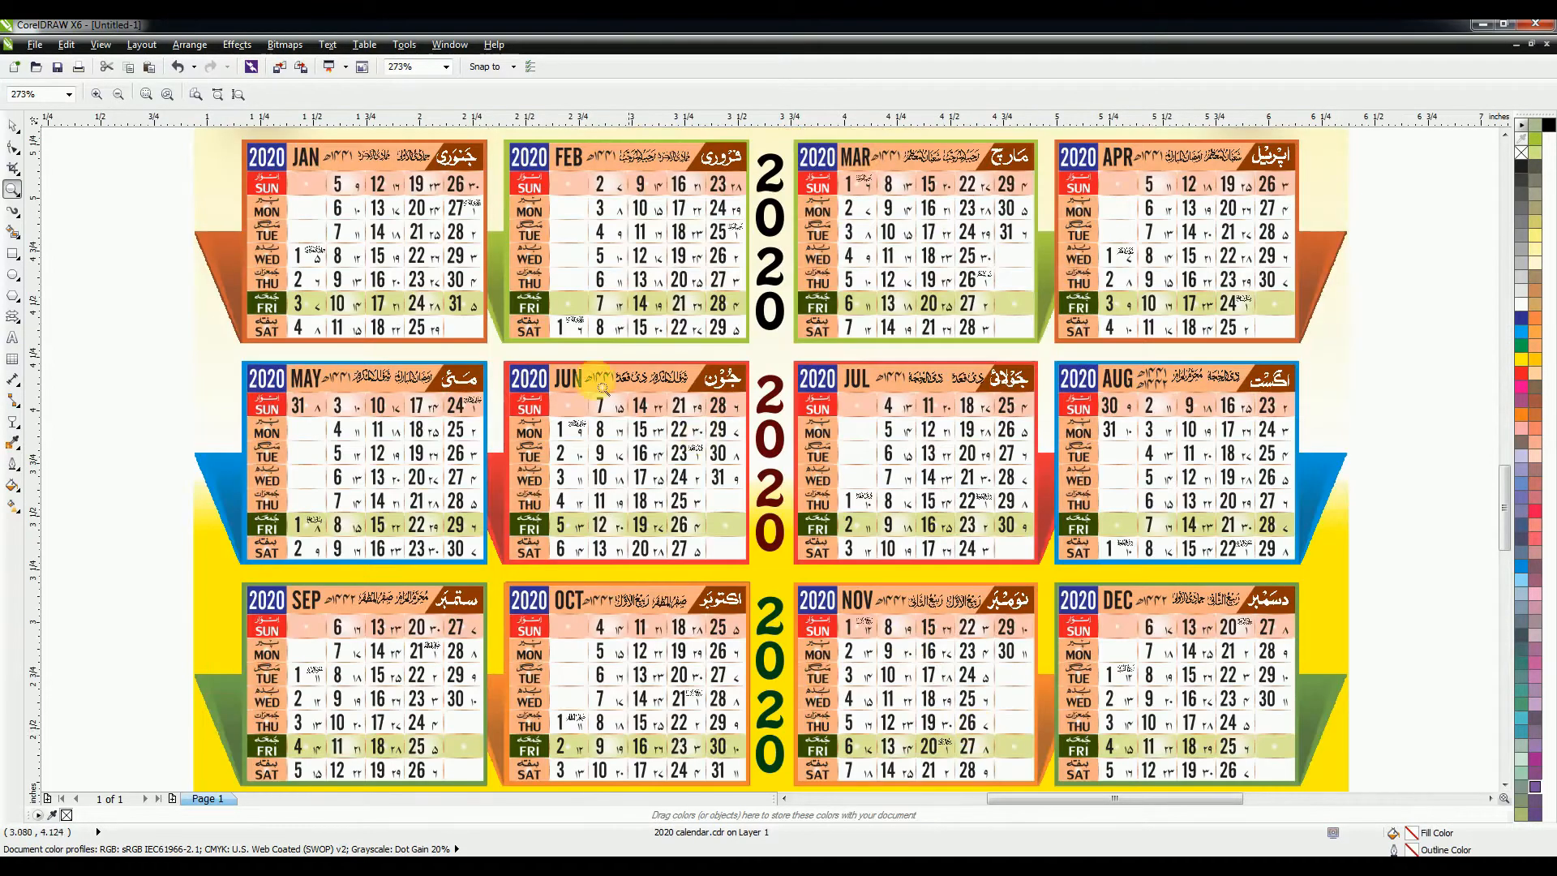
pyautogui.moveTo(525, 419); pyautogui.dragTo(1132, 572)
pyautogui.rightClick(707, 513)
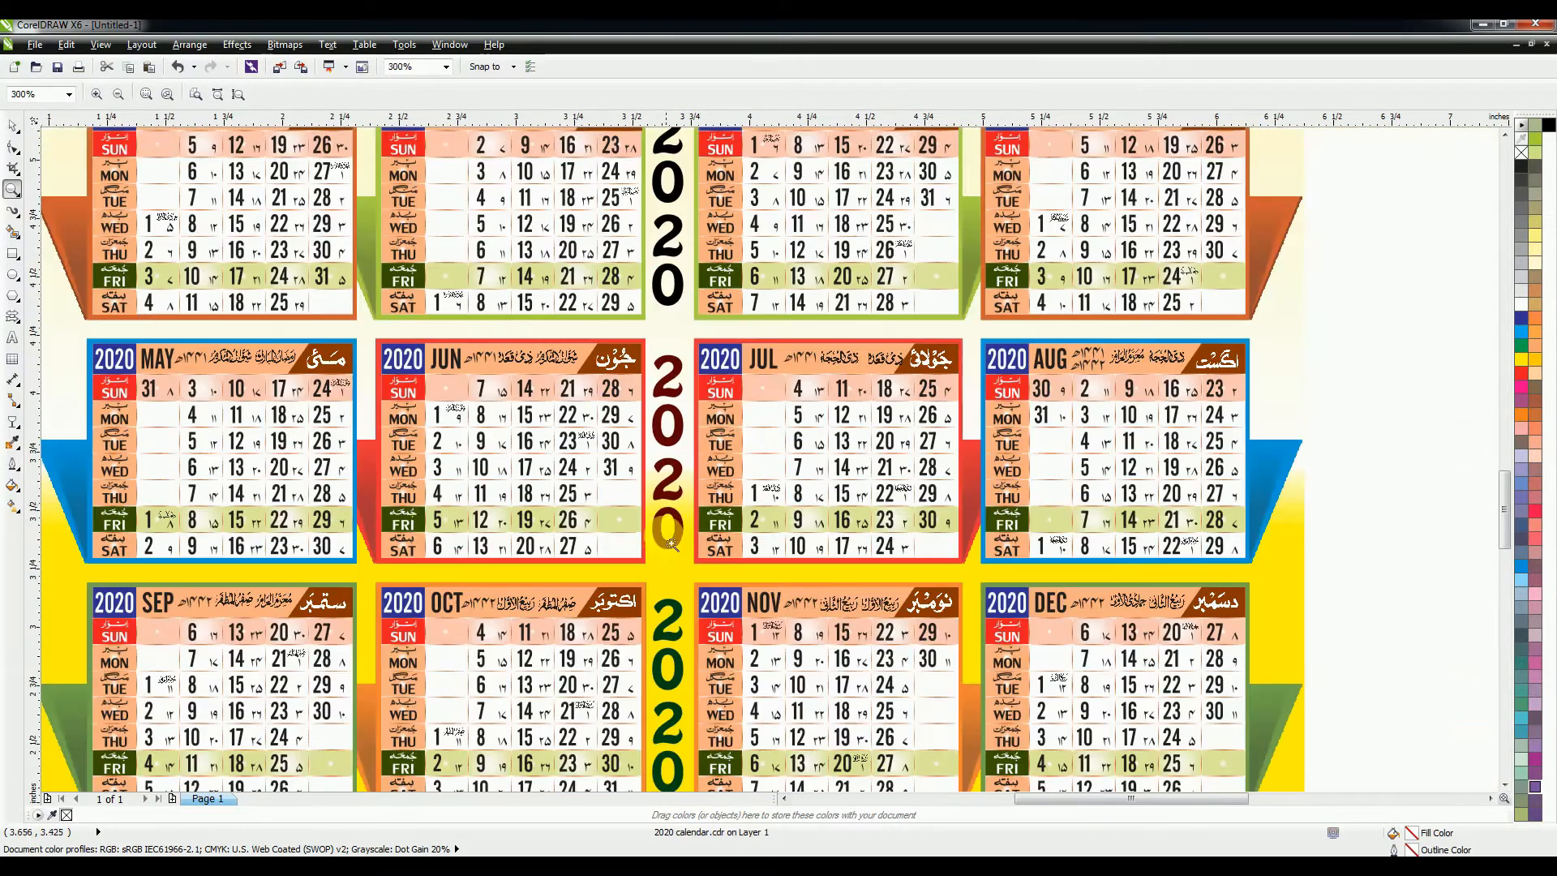
pyautogui.rightClick(671, 548)
pyautogui.rightClick(673, 545)
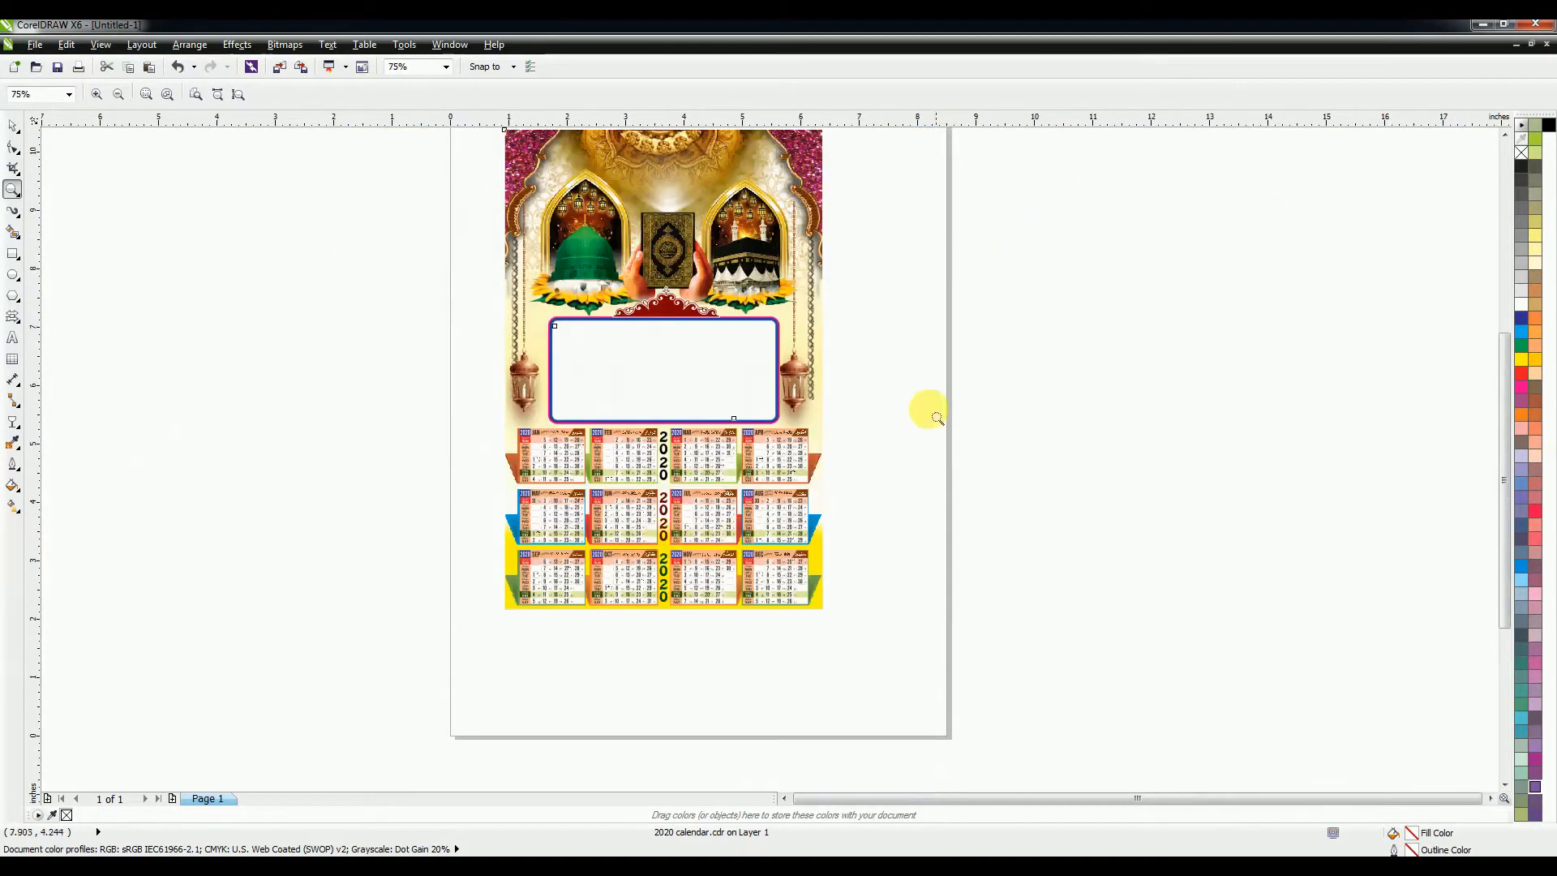
pyautogui.click(637, 398)
pyautogui.moveTo(647, 367); pyautogui.dragTo(674, 465)
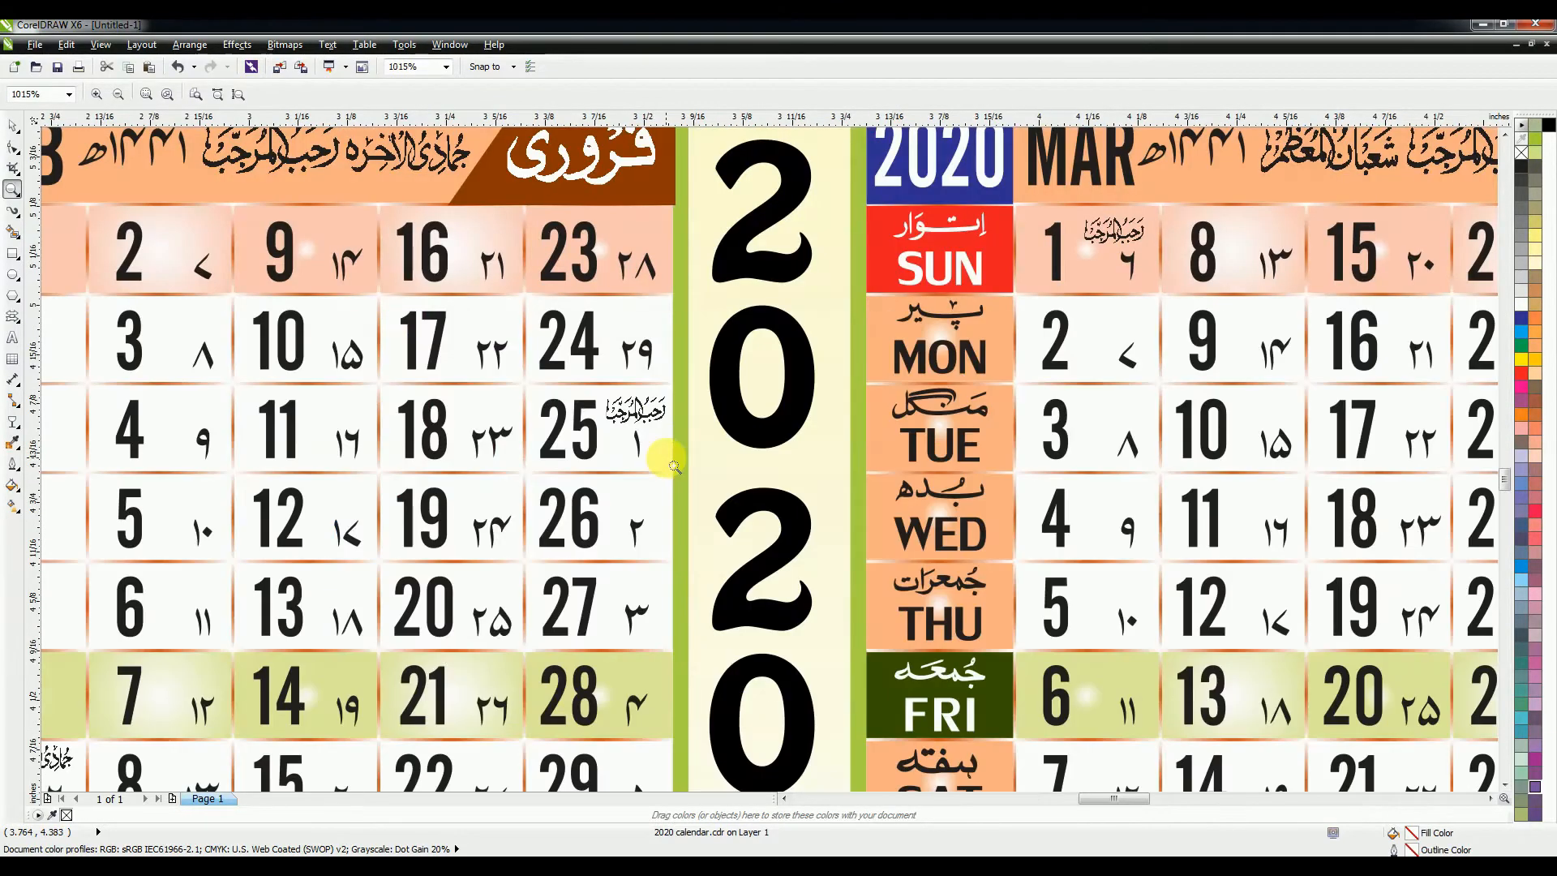
pyautogui.rightClick(674, 464)
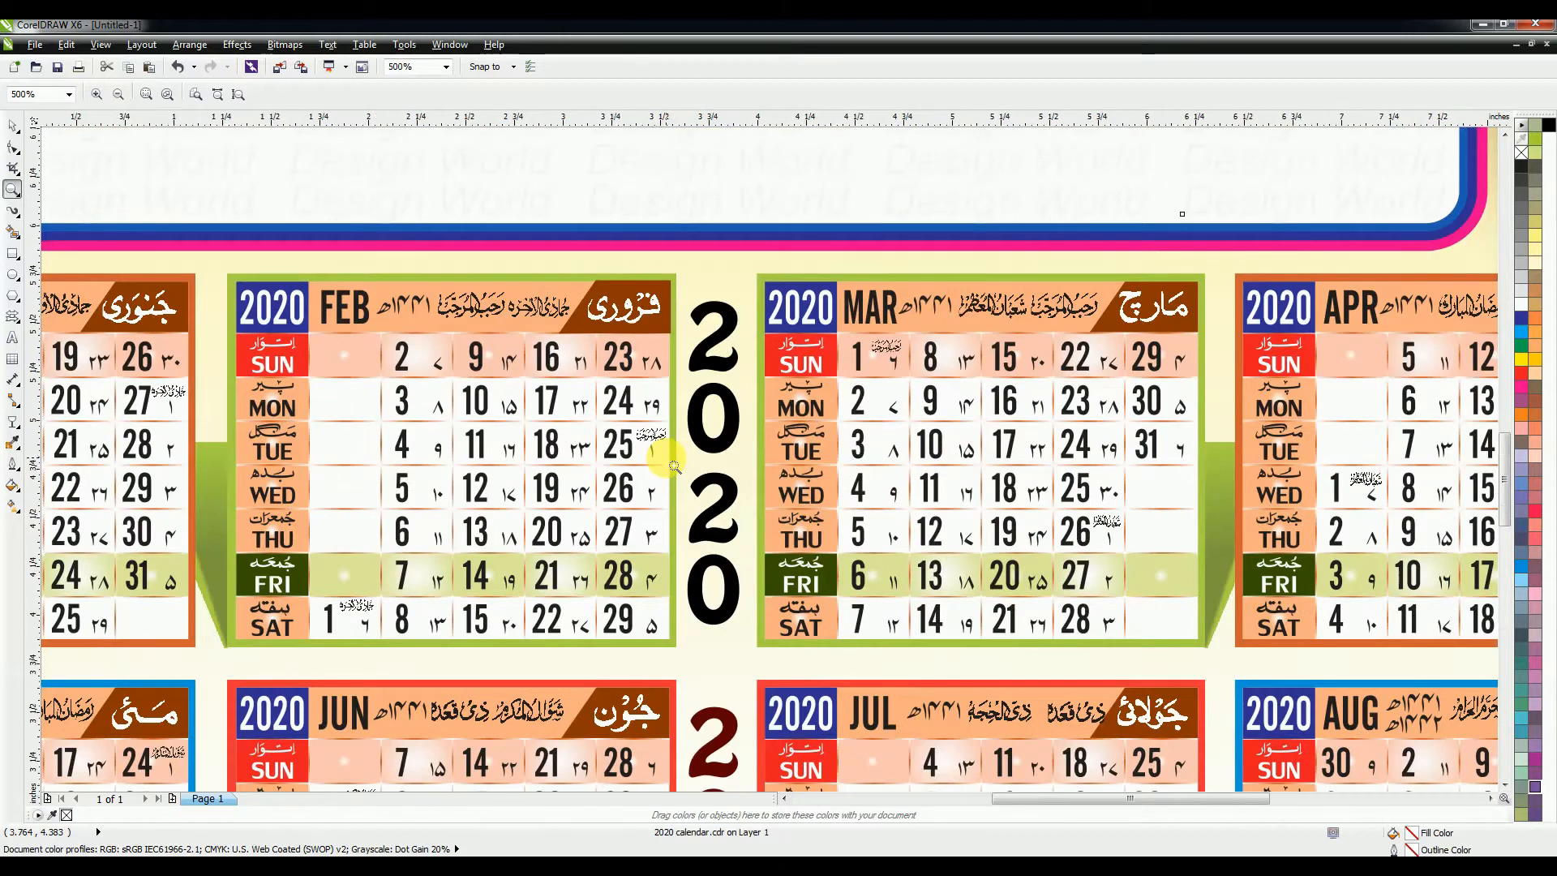
pyautogui.rightClick(674, 464)
pyautogui.rightClick(674, 465)
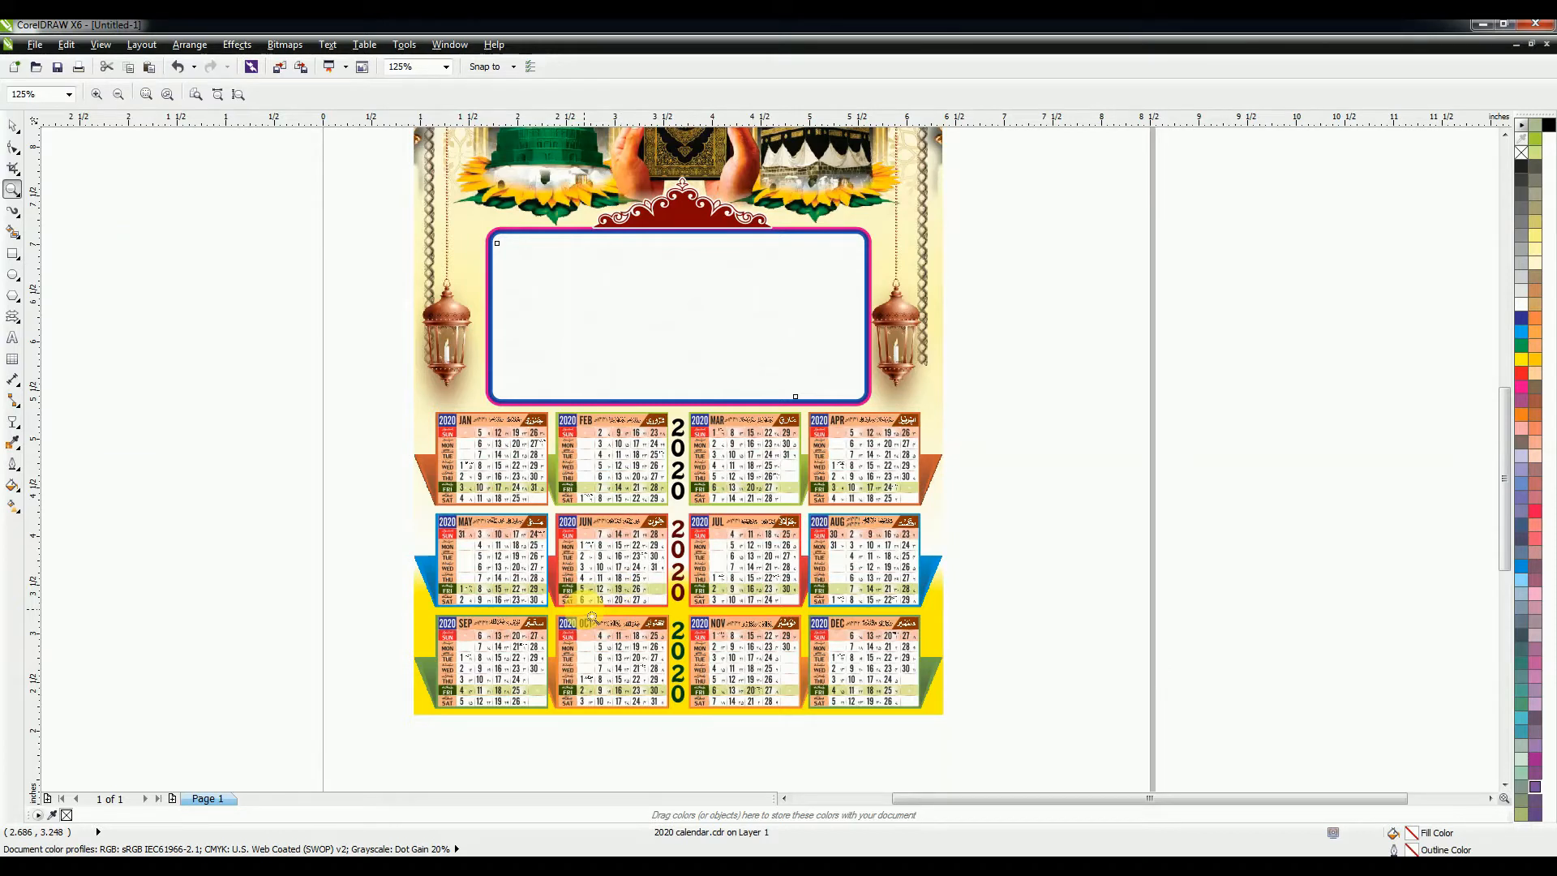
pyautogui.moveTo(491, 436); pyautogui.dragTo(952, 726)
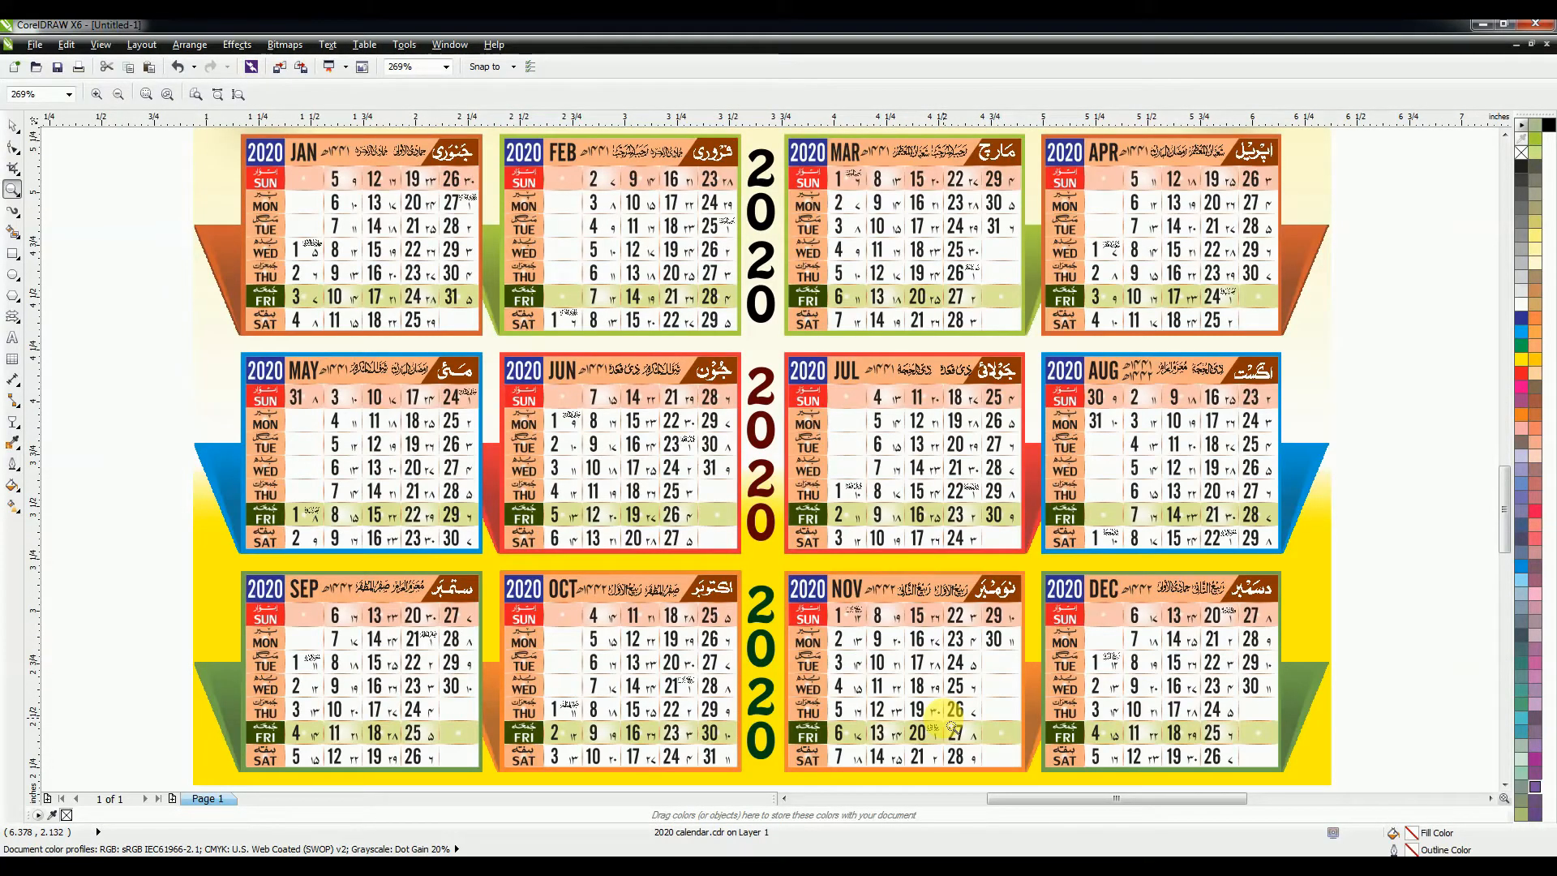
pyautogui.rightClick(1038, 598)
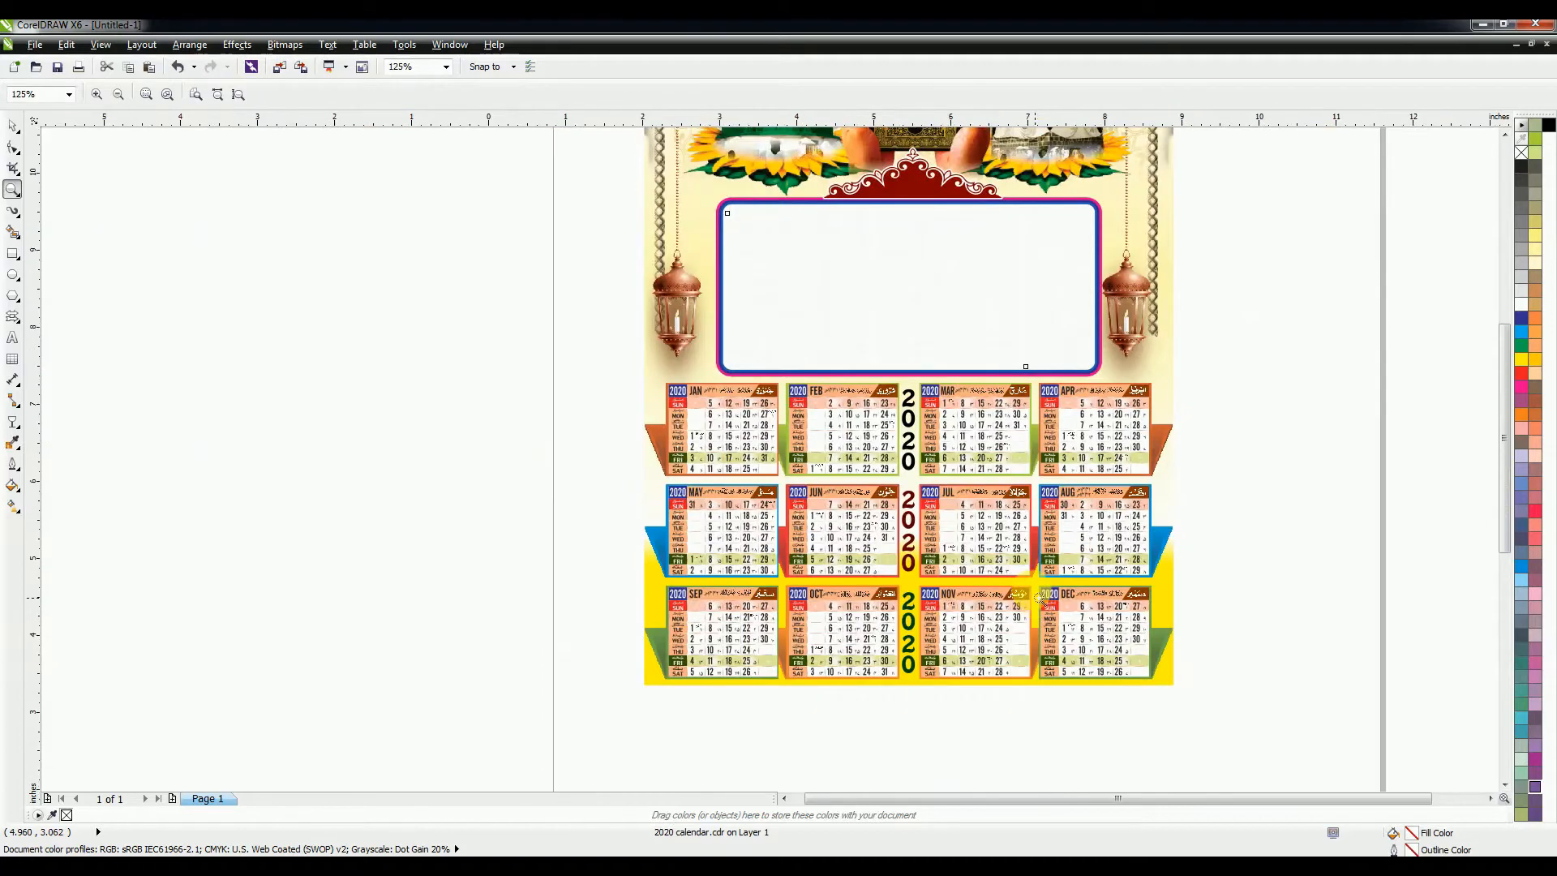
# Step: Import the Meezan Graphics Taunsa 2019 Calender file, merging styles, and place it right of the page
pyautogui.press('F4')
pyautogui.hotkey('ctrl', 'i')
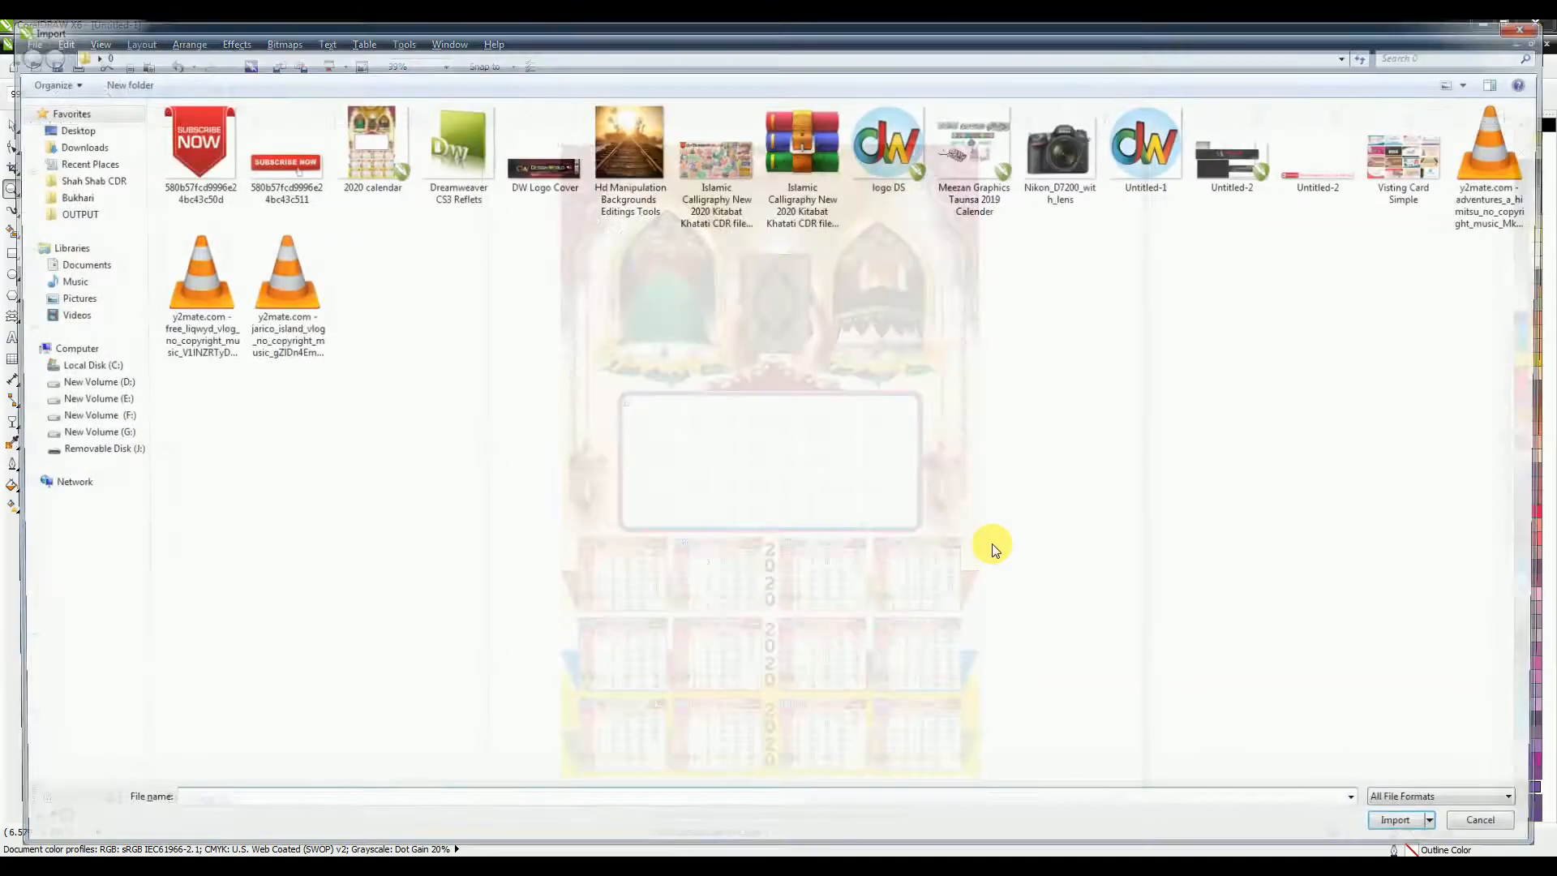
pyautogui.doubleClick(970, 173)
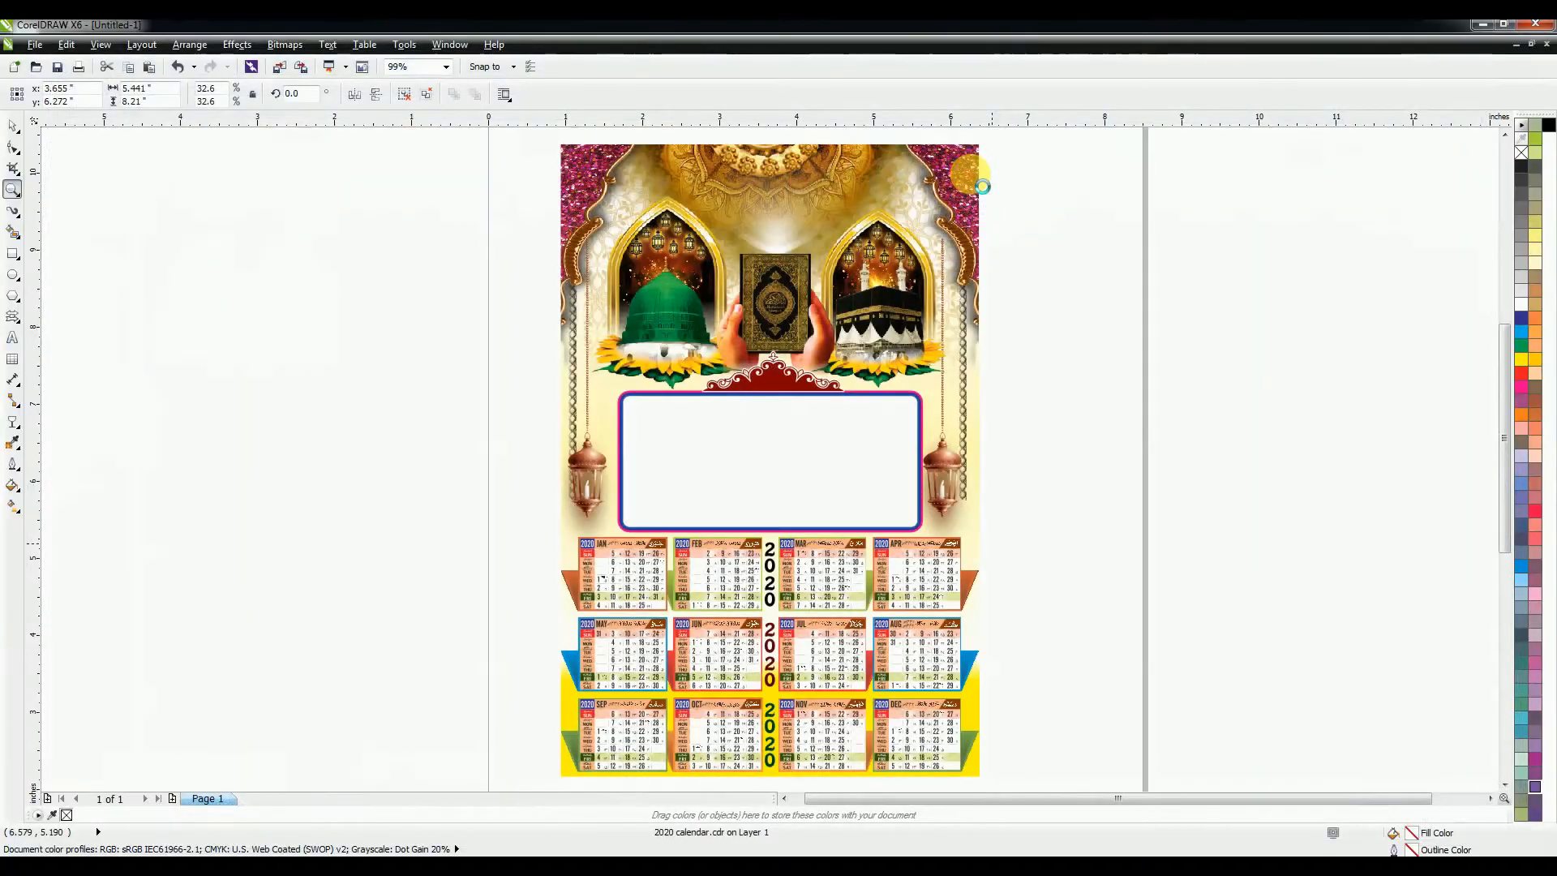
pyautogui.click(970, 173)
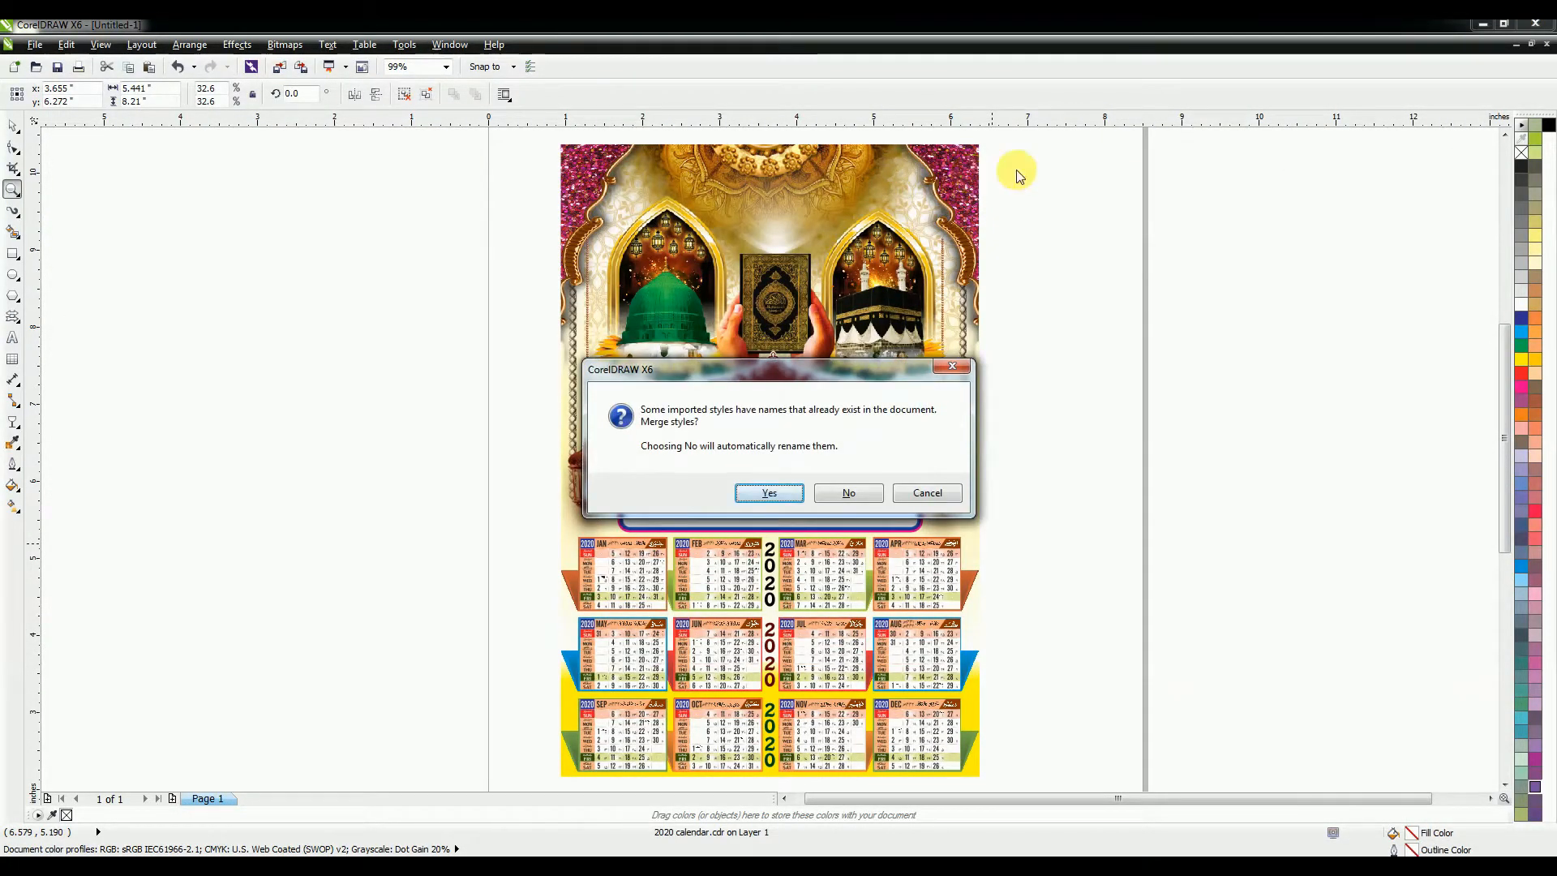
pyautogui.press('Return')
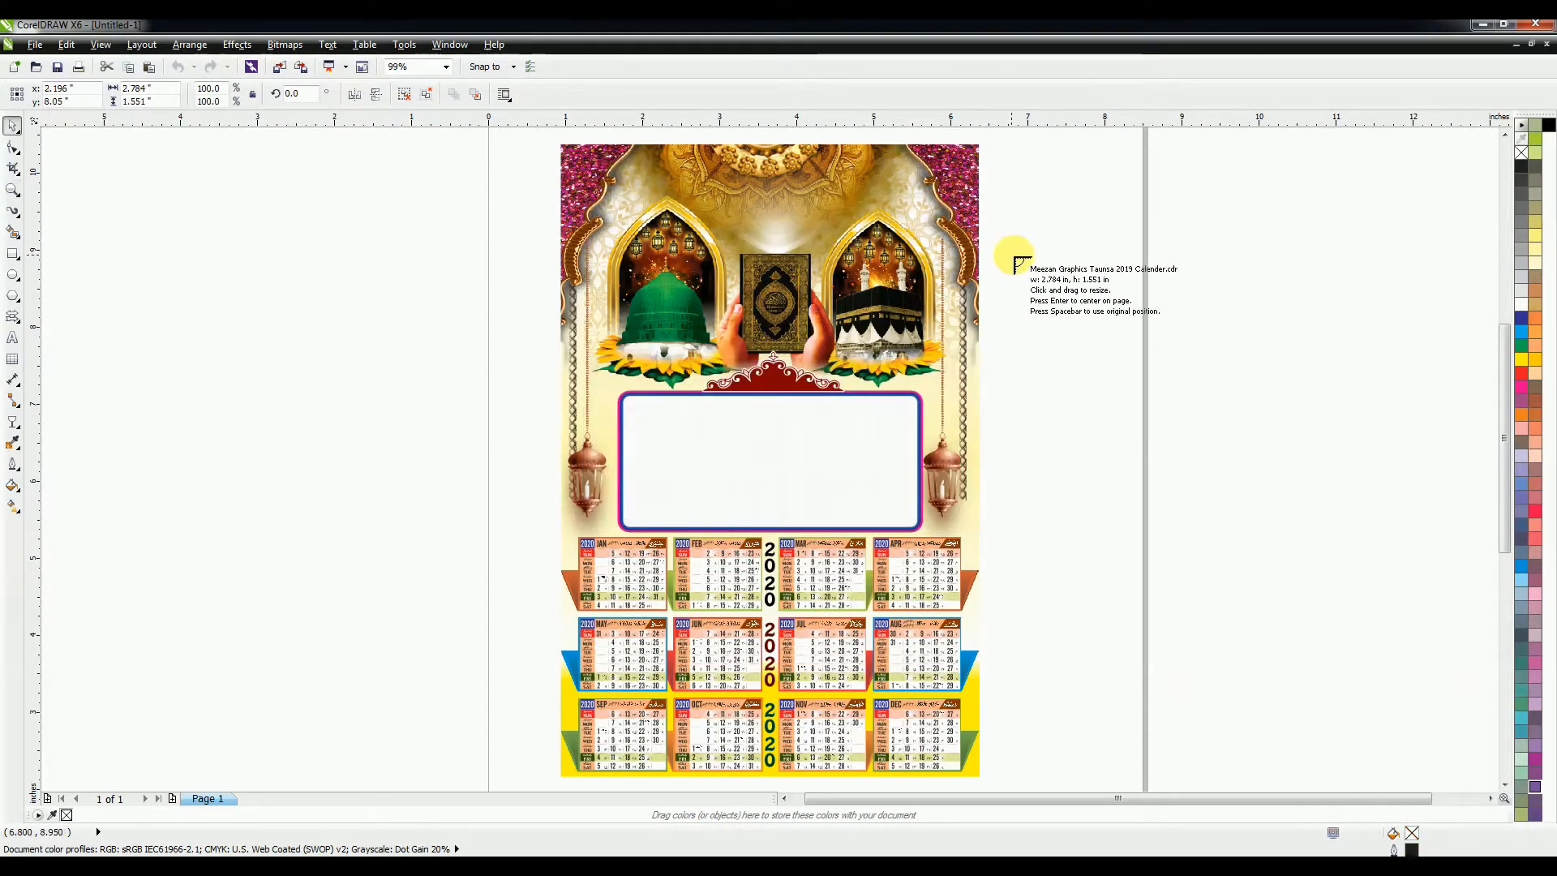
pyautogui.moveTo(1015, 252)
pyautogui.mouseDown()
pyautogui.moveTo(1421, 612)
pyautogui.moveTo(1403, 576)
pyautogui.mouseUp()
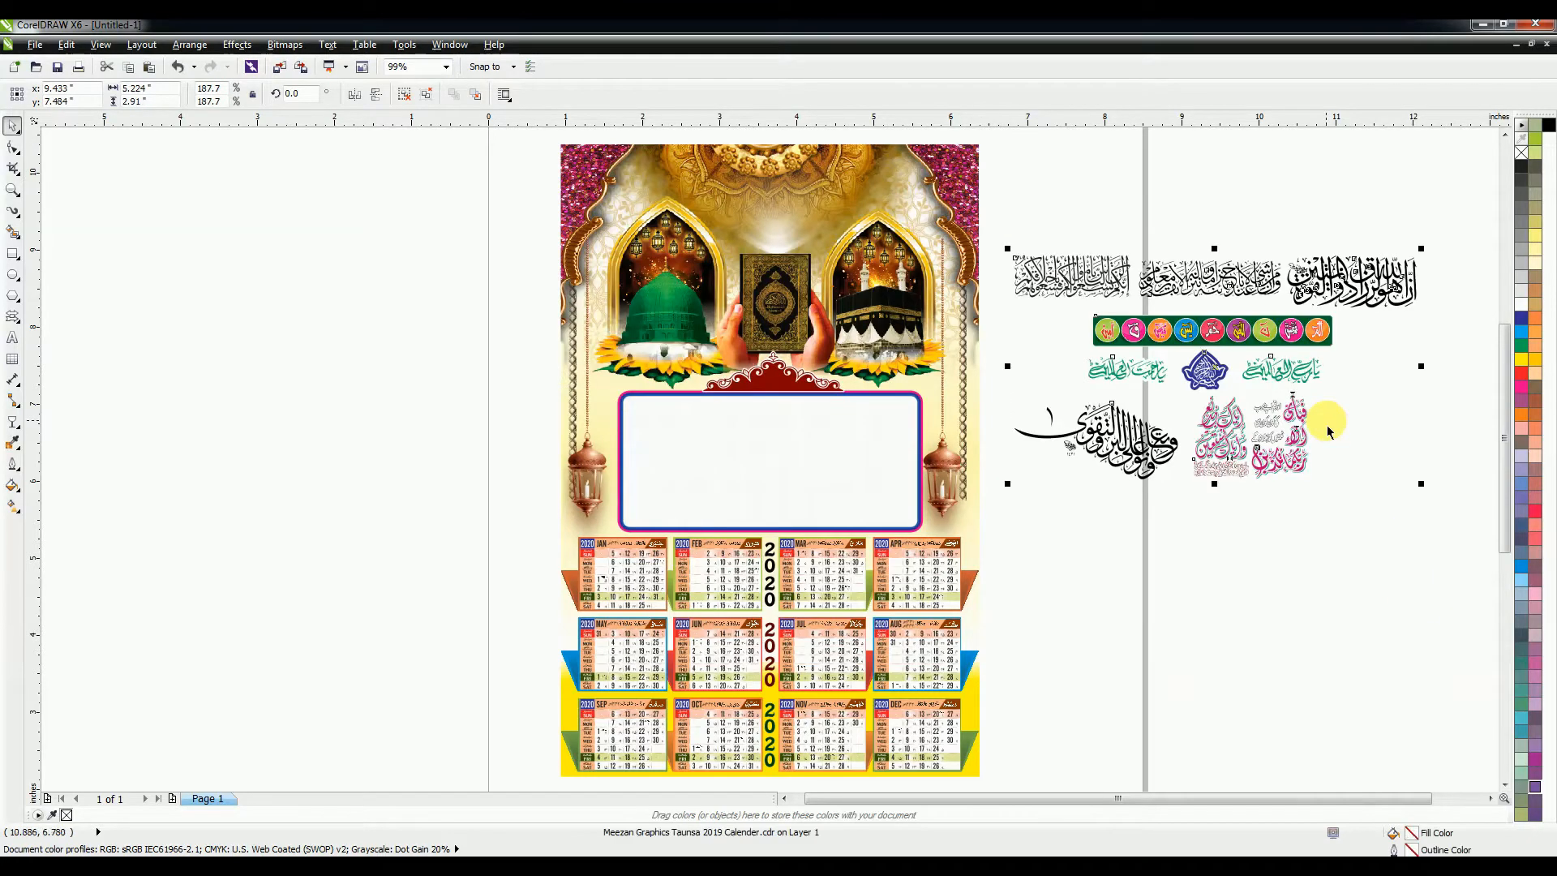
pyautogui.moveTo(1237, 284); pyautogui.dragTo(1251, 407)
# Step: Ungroup the imported calligraphy artwork into separate pieces
pyautogui.hotkey('ctrl', 'i')
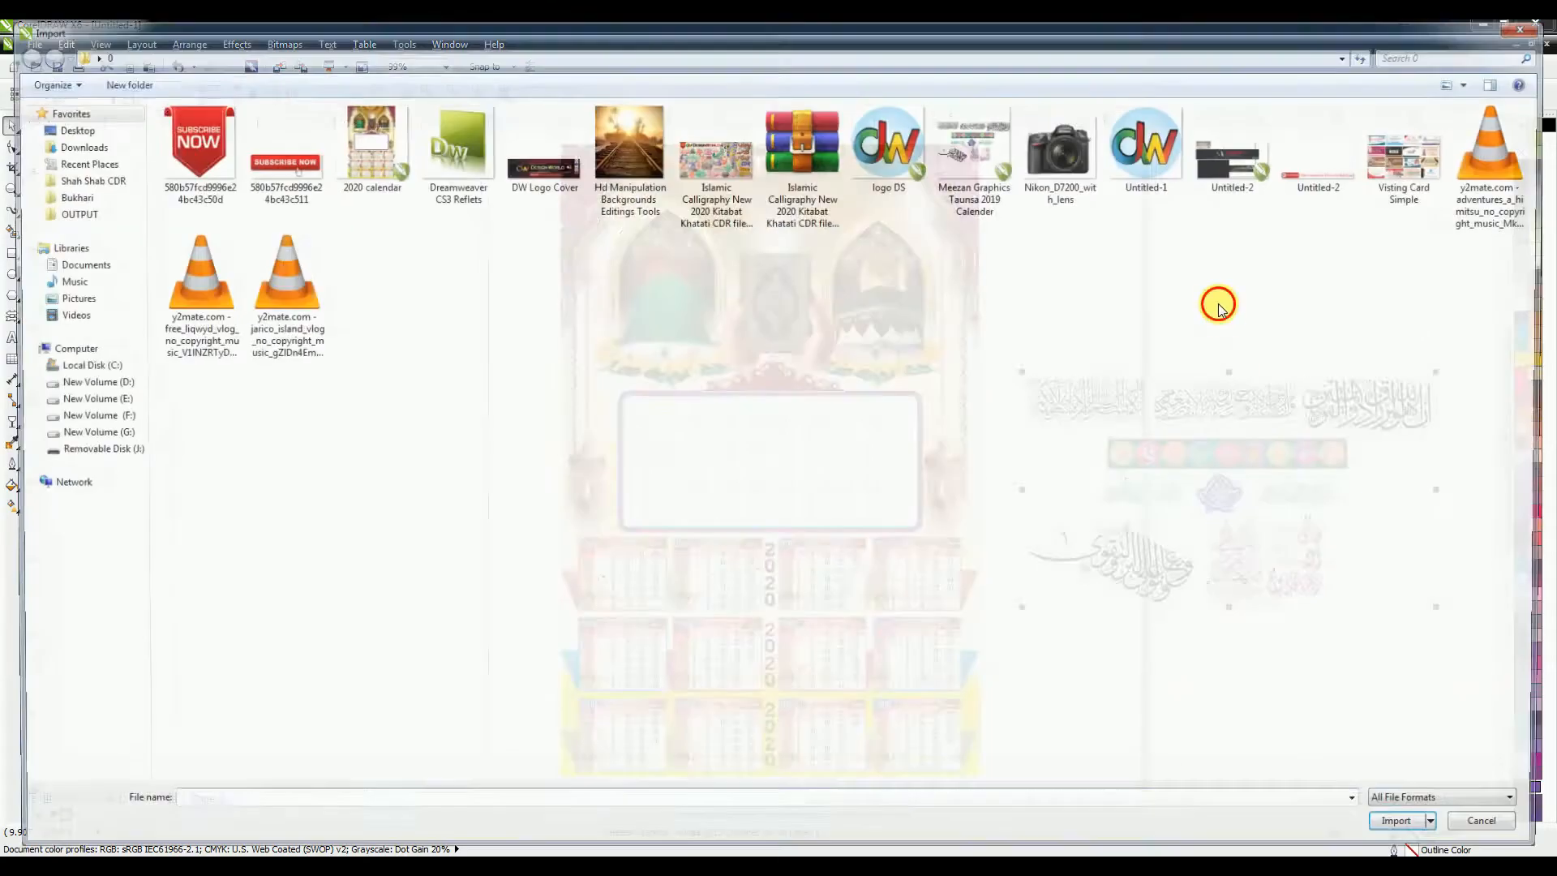
pyautogui.click(1501, 829)
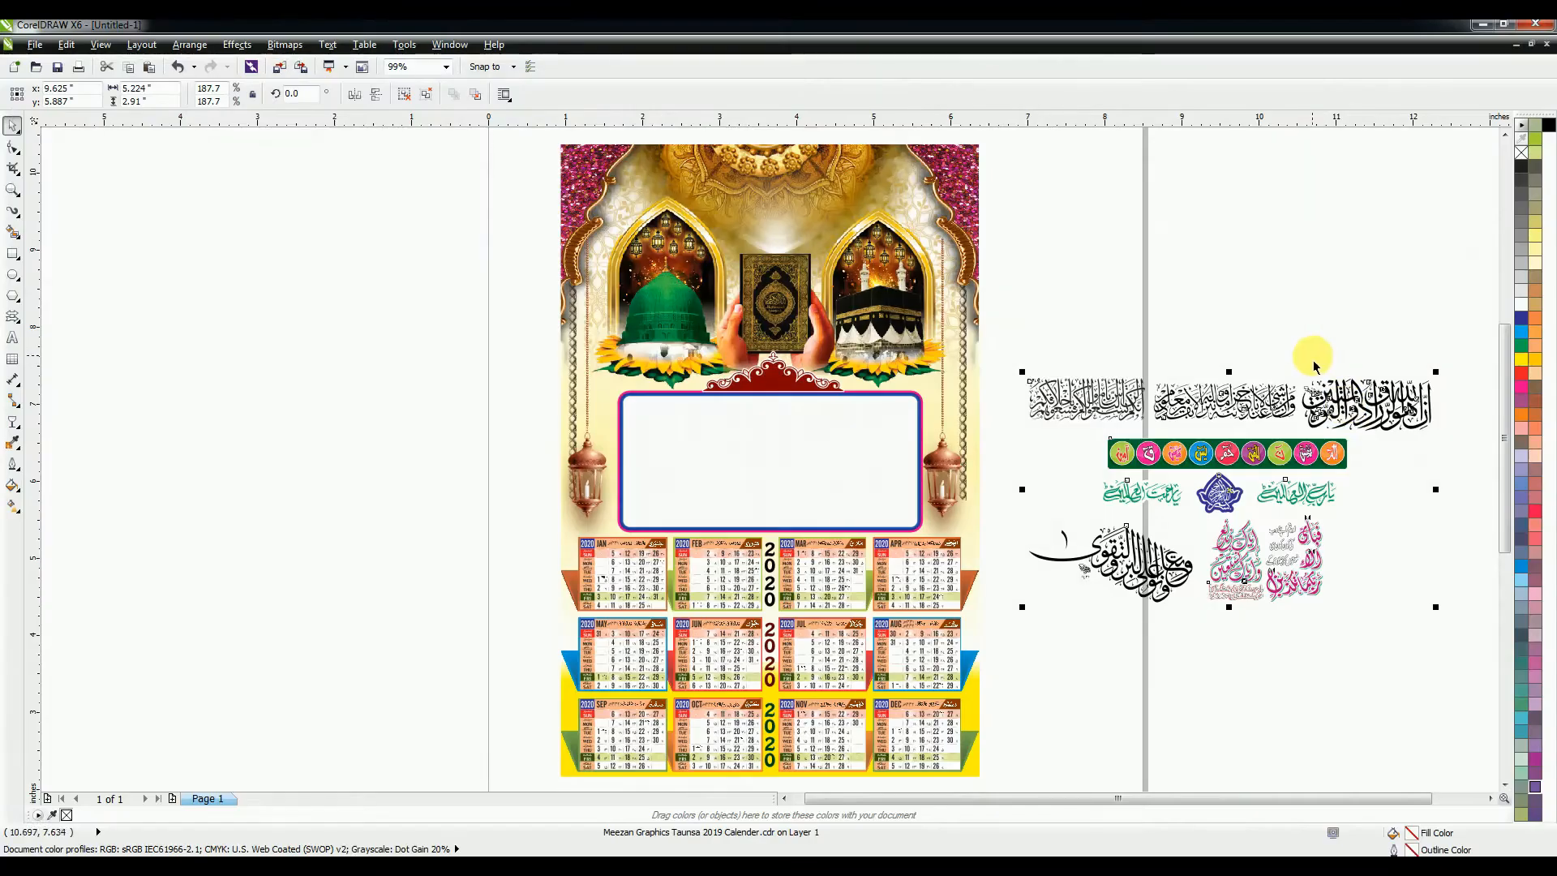
pyautogui.hotkey('ctrl', 'u')
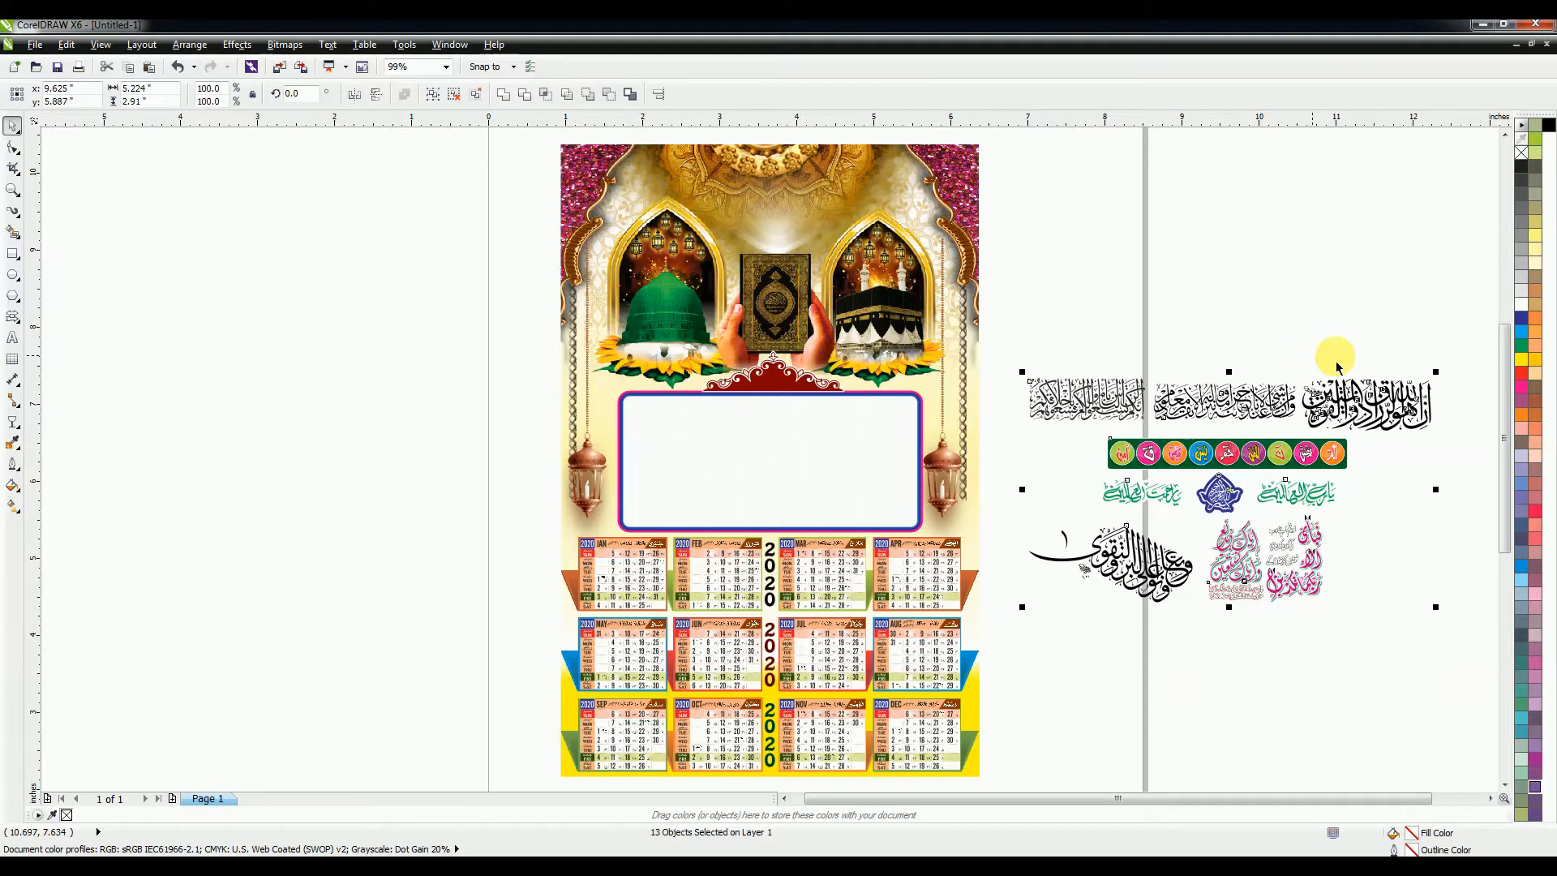
pyautogui.click(1390, 341)
# Step: Move the green calligraphy and blue emblem group into the white frame
pyautogui.moveTo(1365, 472); pyautogui.dragTo(702, 422)
pyautogui.scroll(2, 712, 424)
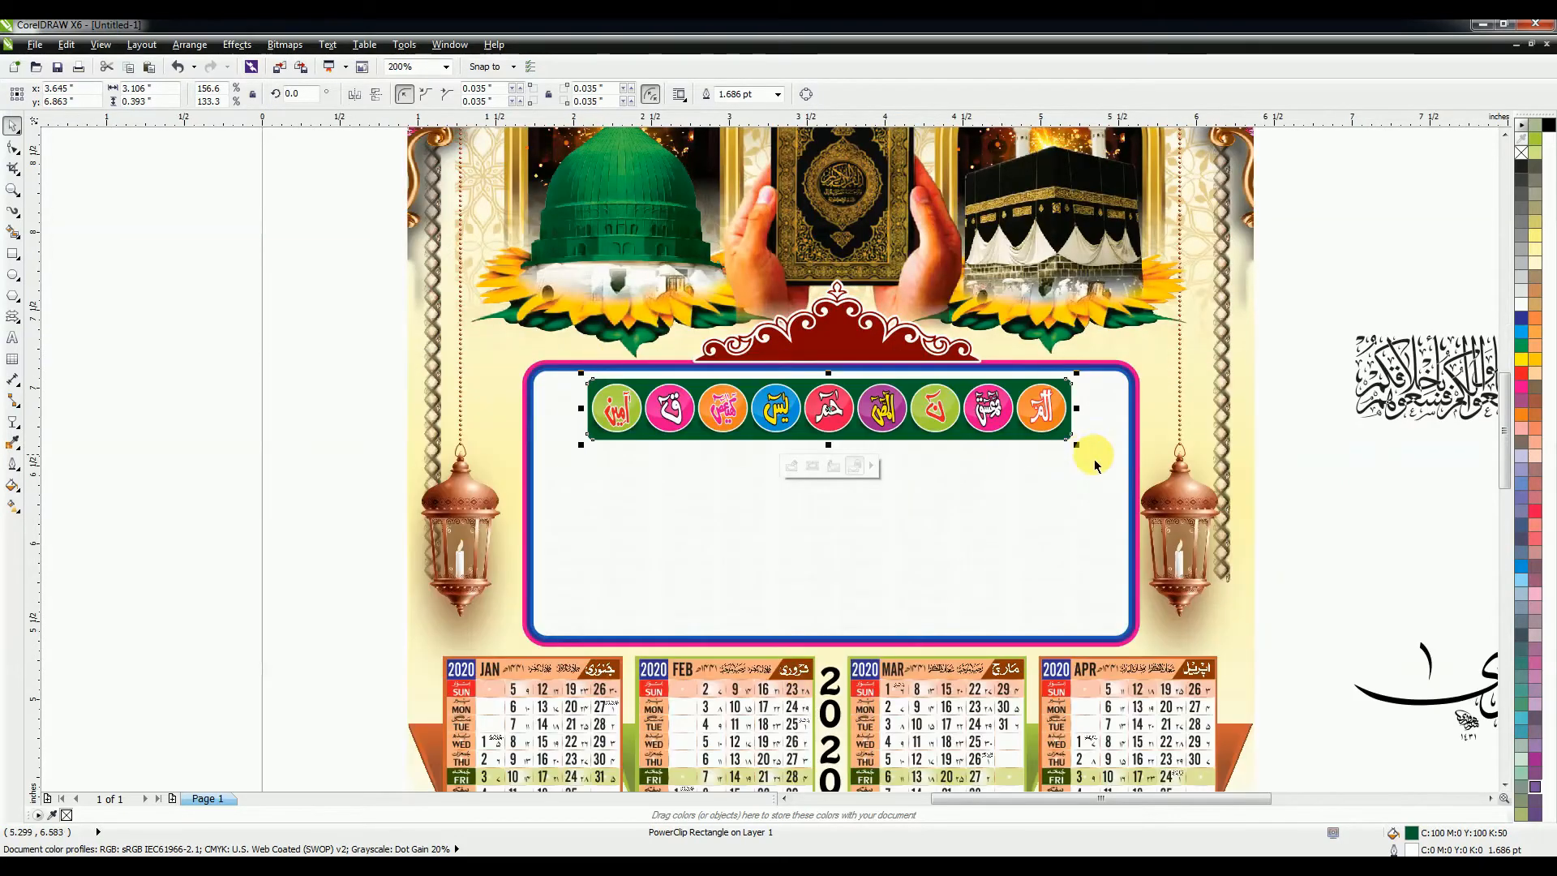
pyautogui.moveTo(1085, 457); pyautogui.dragTo(1091, 460)
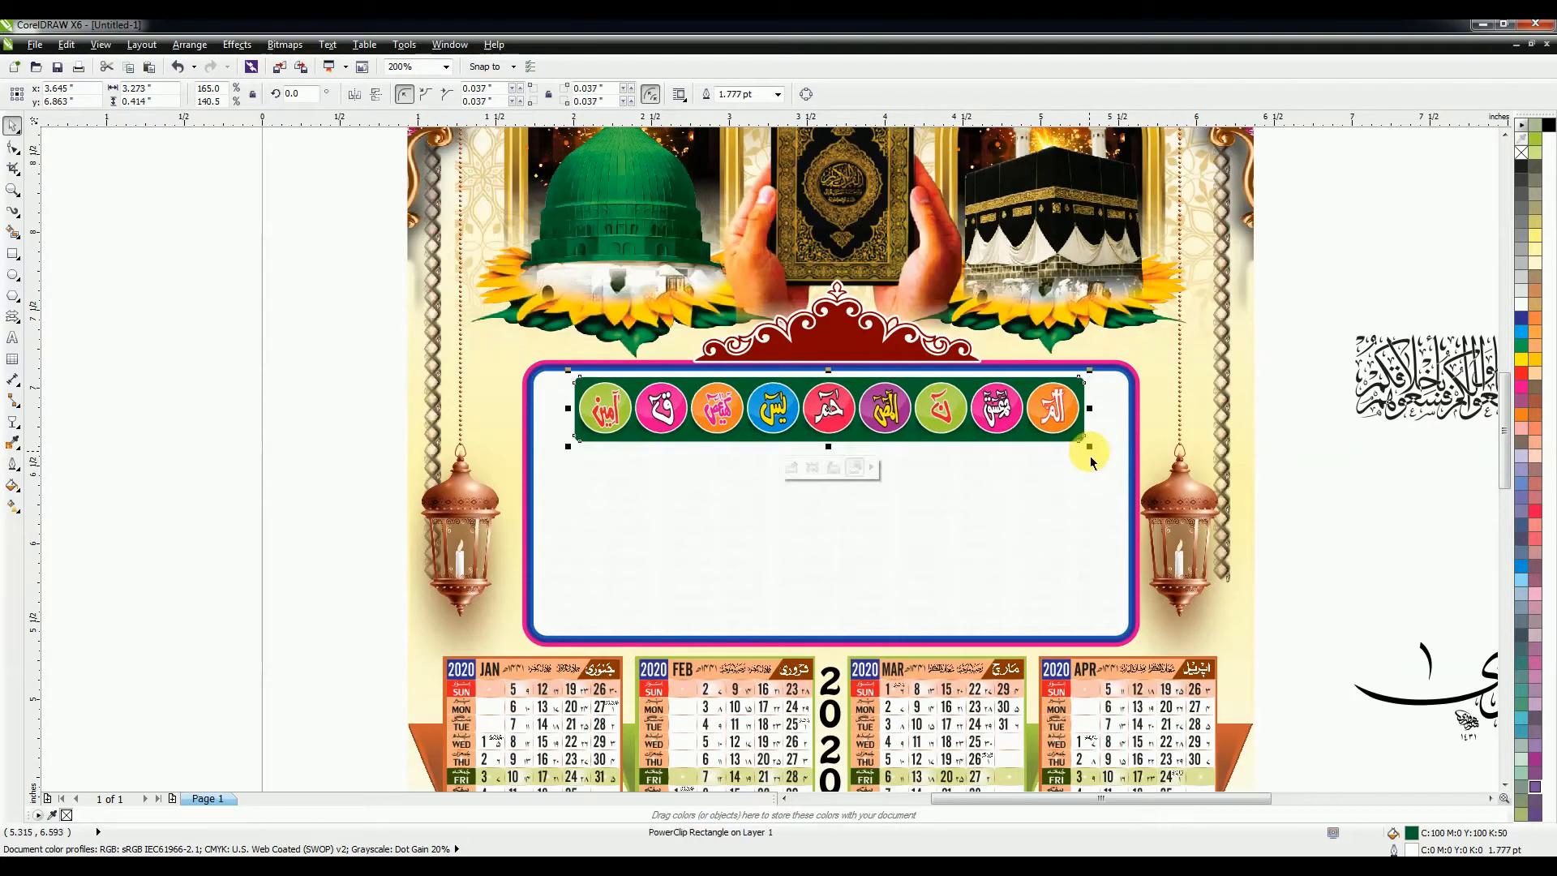
pyautogui.keyDown('shift'); pyautogui.click(935, 503); pyautogui.keyUp('shift')
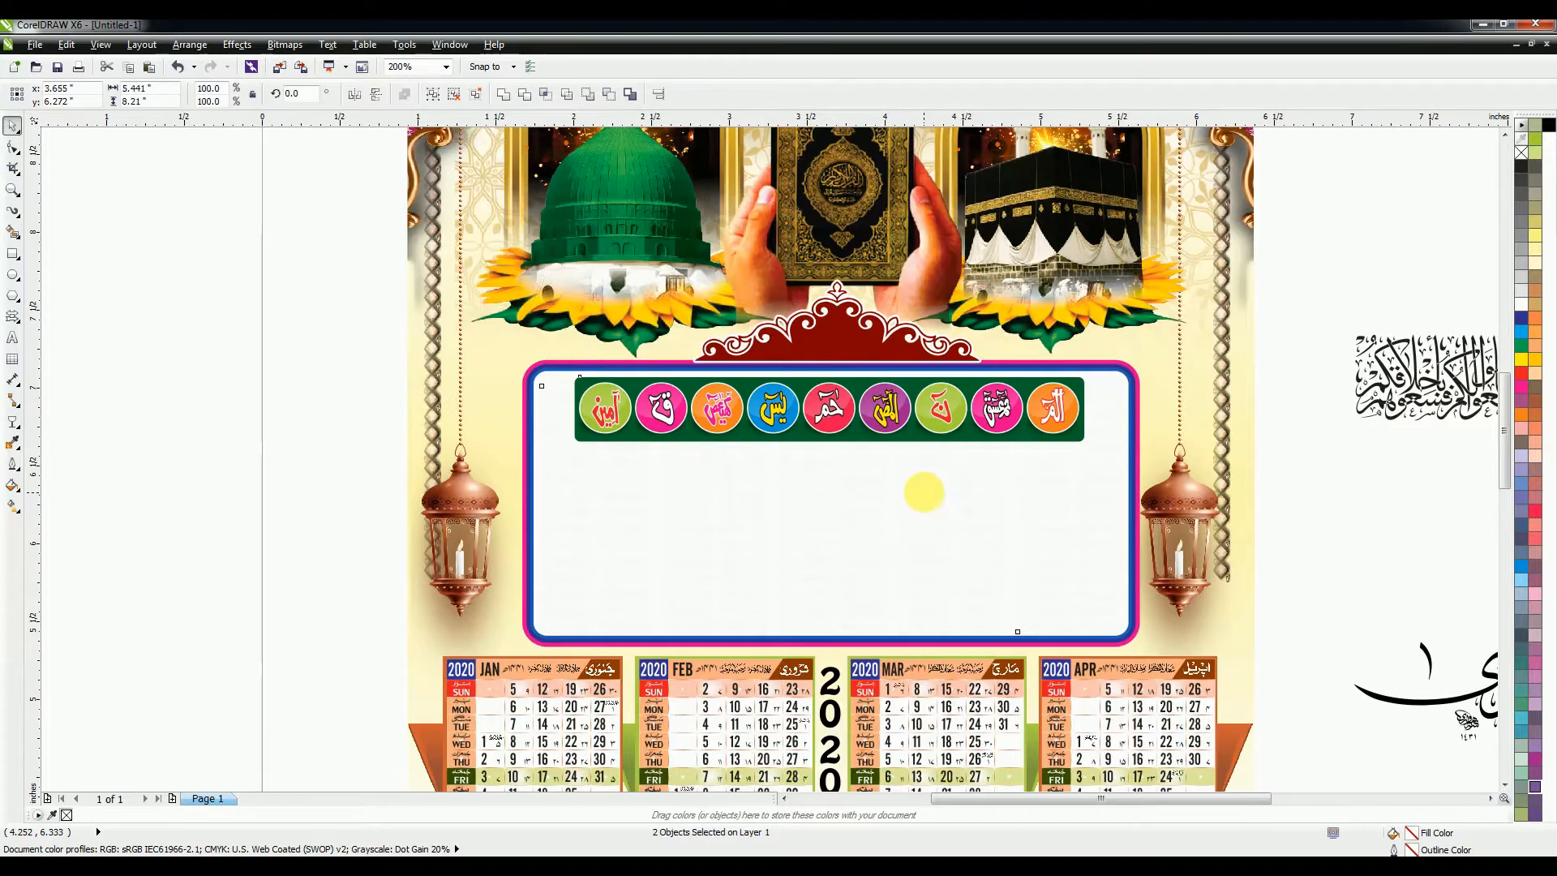
pyautogui.click(1334, 513)
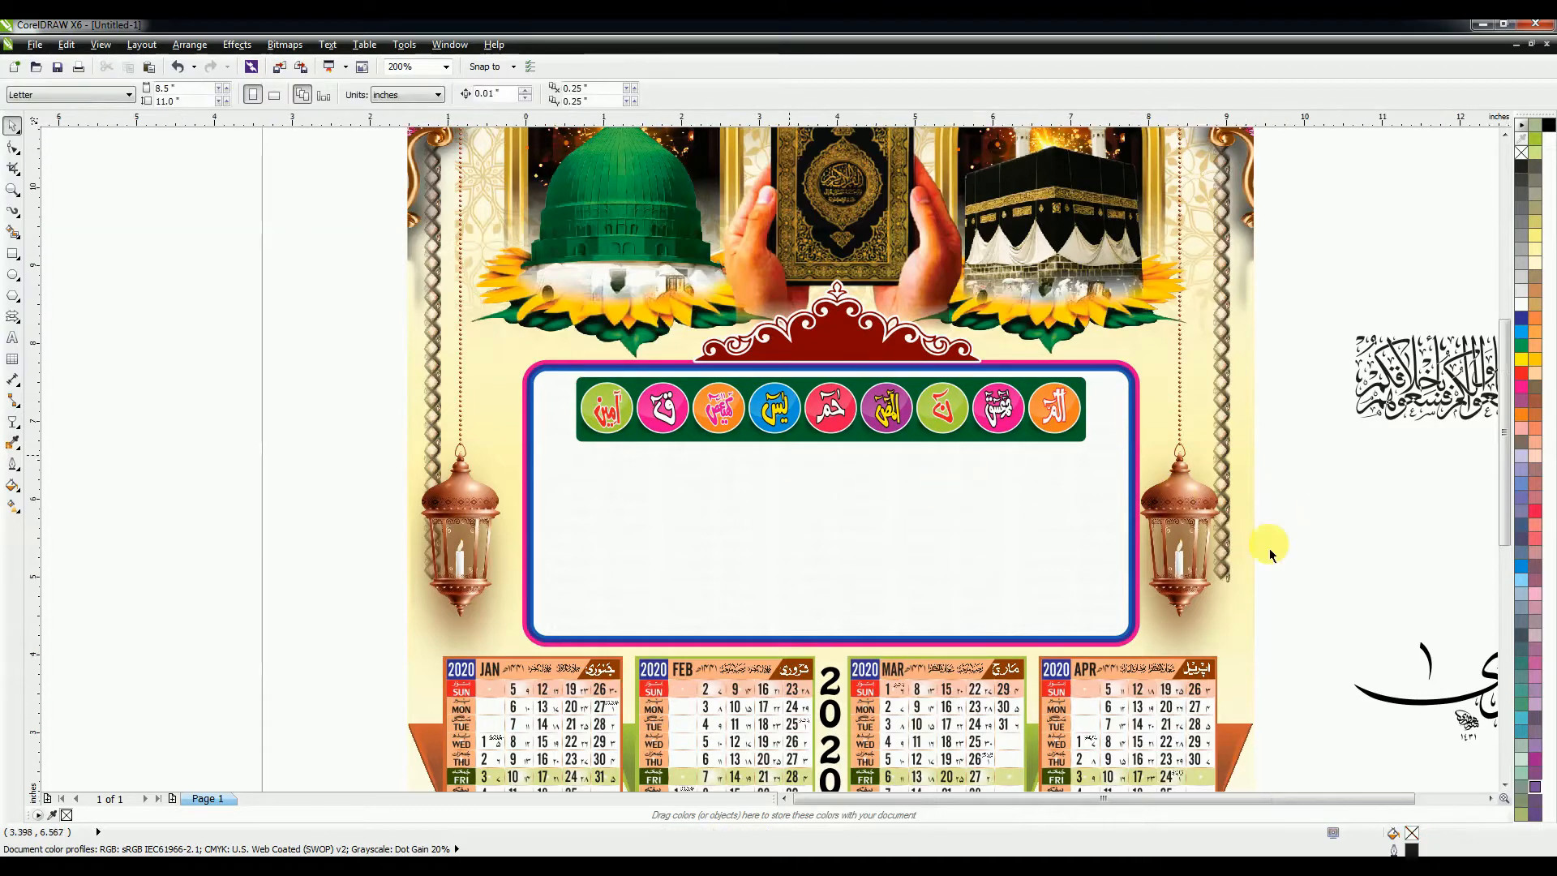
pyautogui.scroll(-2, 1270, 555)
pyautogui.click(1228, 523)
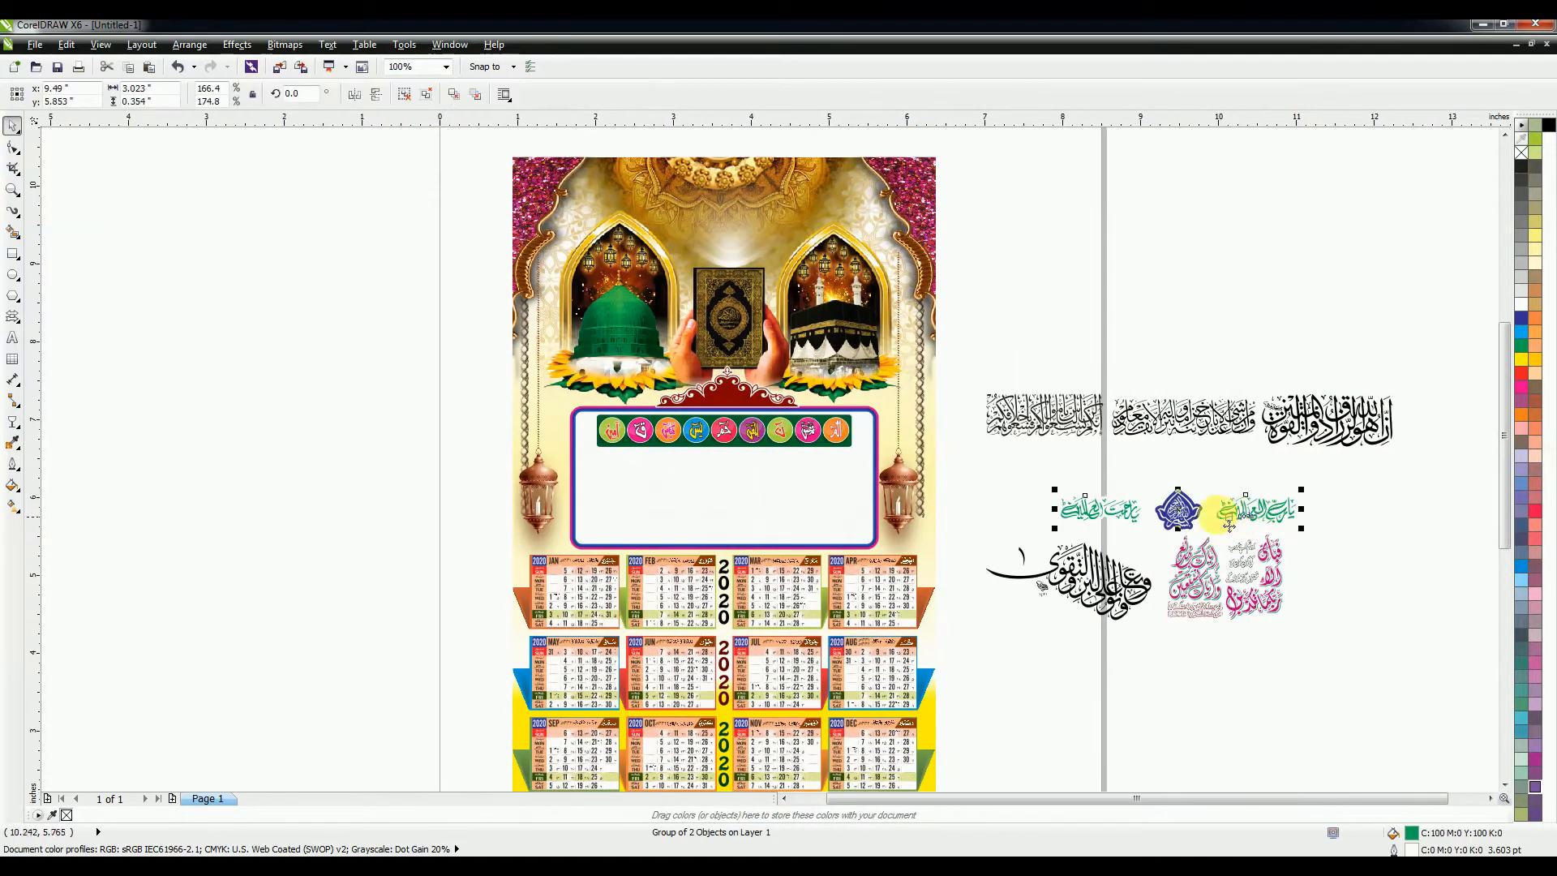
pyautogui.click(1192, 475)
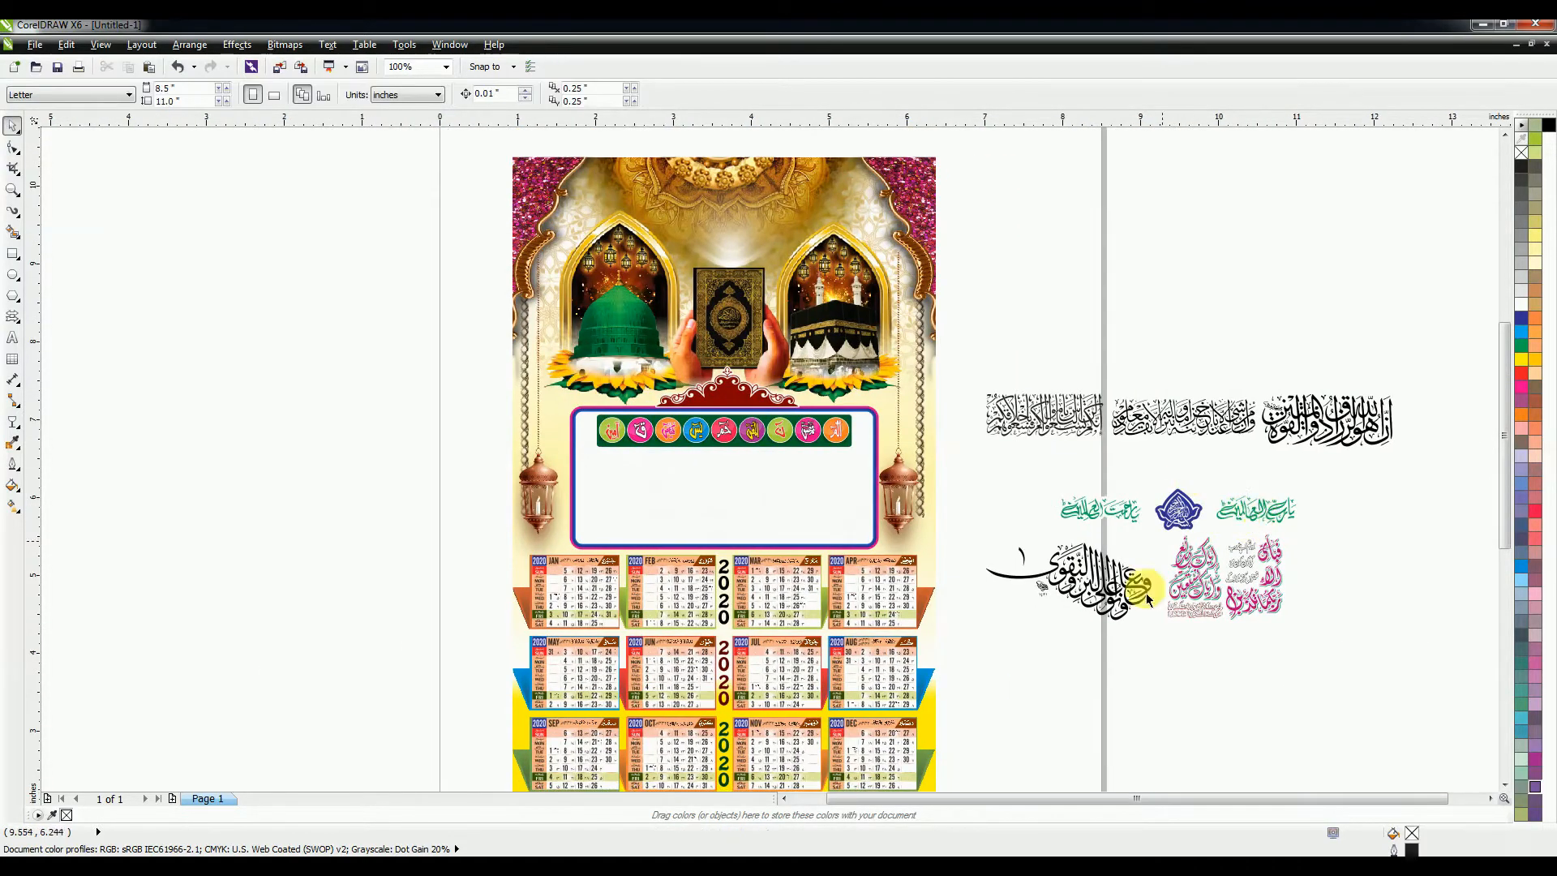
pyautogui.click(1135, 517)
pyautogui.moveTo(1180, 512); pyautogui.dragTo(763, 466)
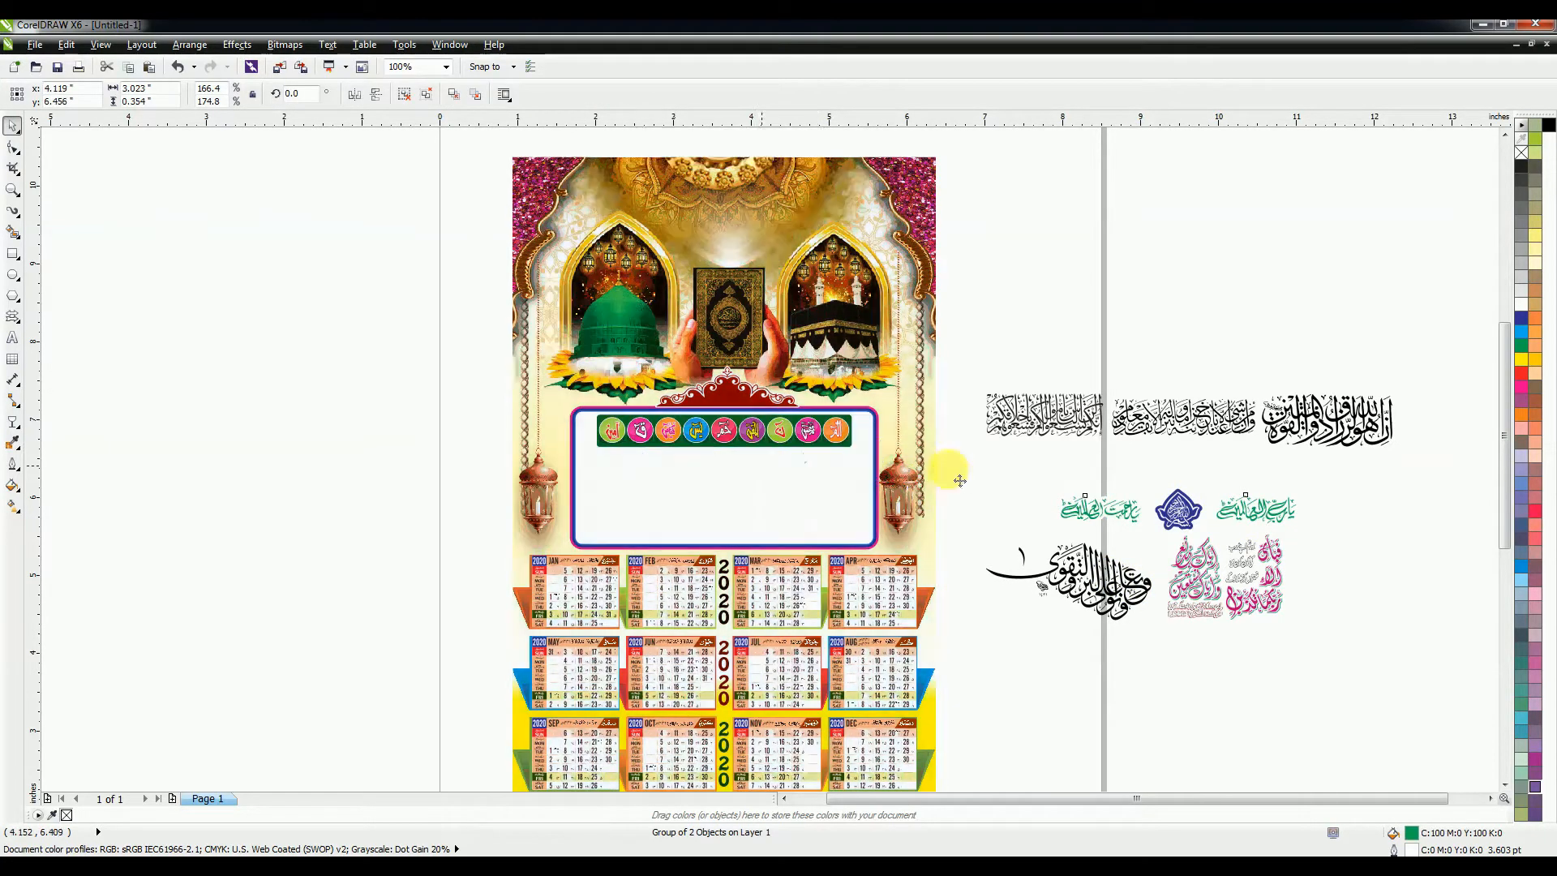
pyautogui.hotkey('ctrl', 'z')
pyautogui.moveTo(1046, 462); pyautogui.dragTo(1184, 421)
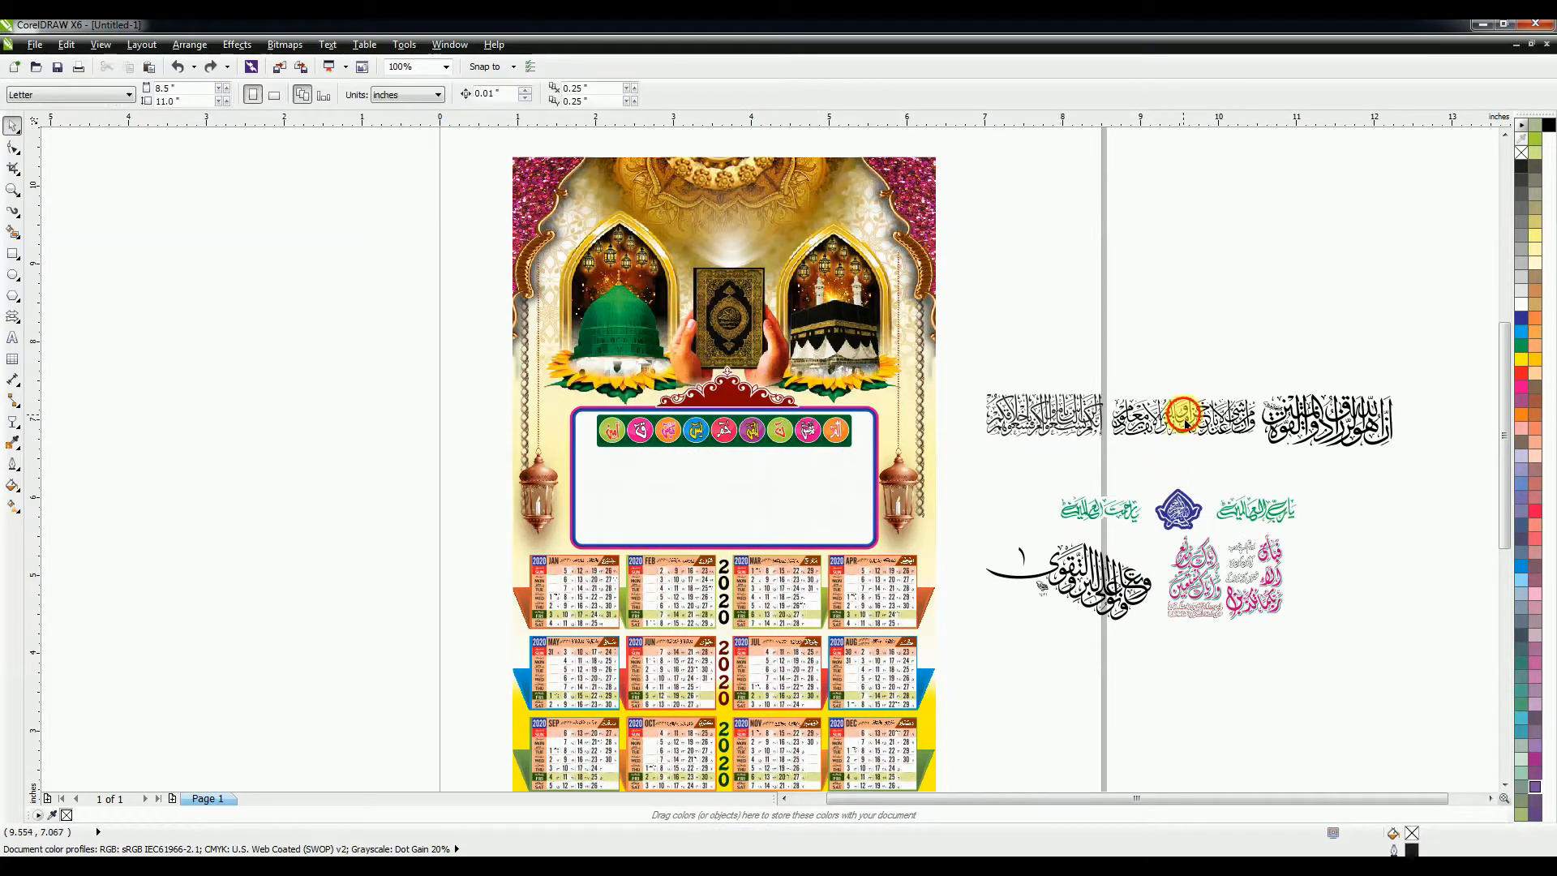
pyautogui.click(1185, 420)
pyautogui.moveTo(1322, 549); pyautogui.dragTo(813, 487)
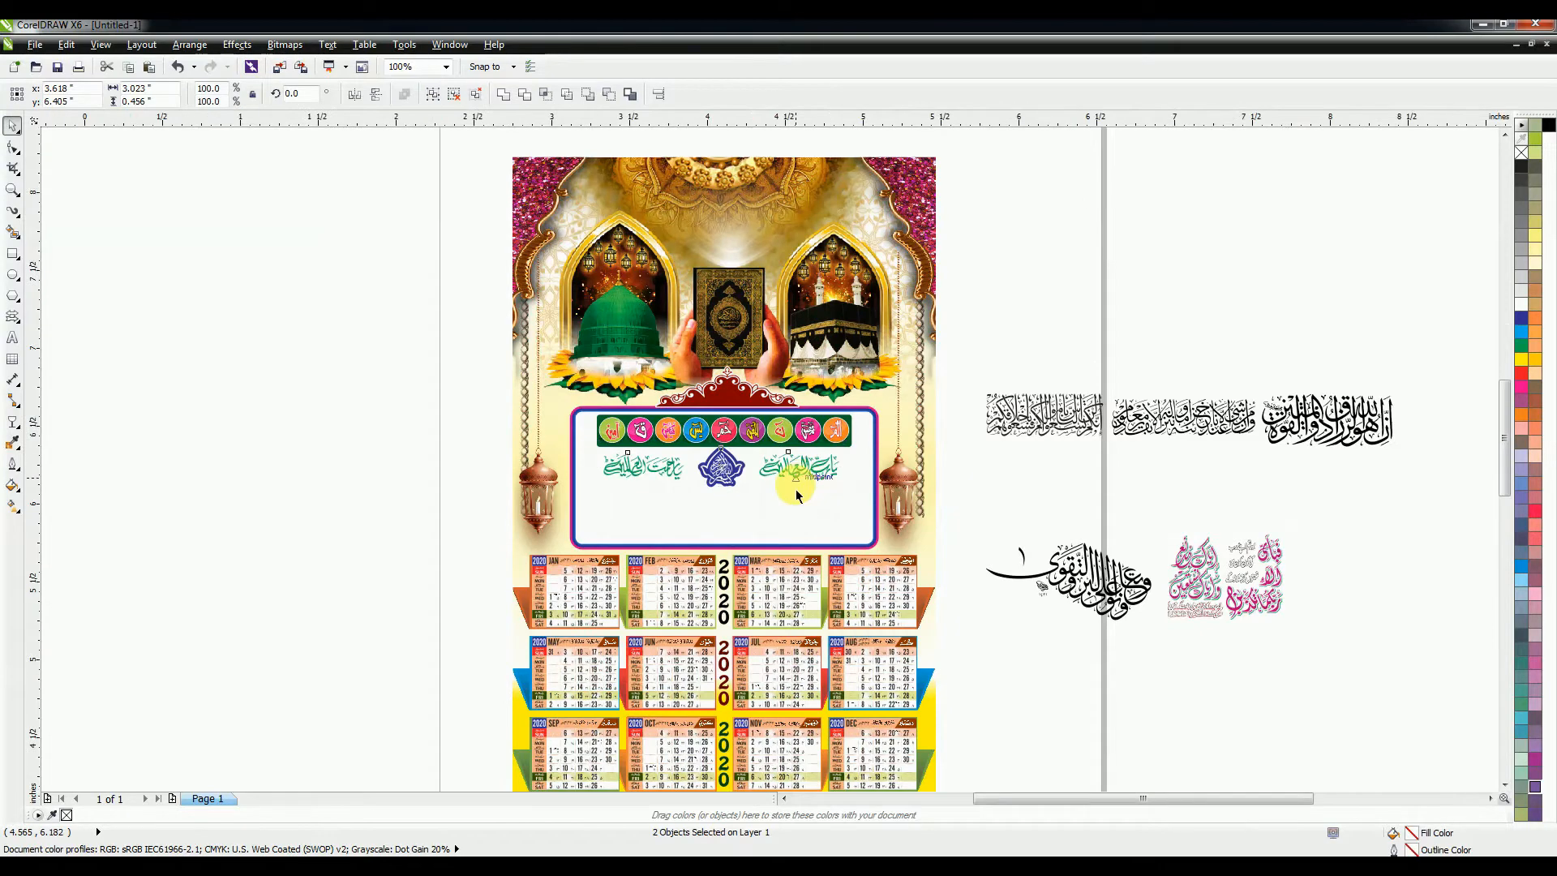
# Step: Shrink the green calligraphy, set the sura badge strip beneath it, and shift both up
pyautogui.scroll(2, 803, 491)
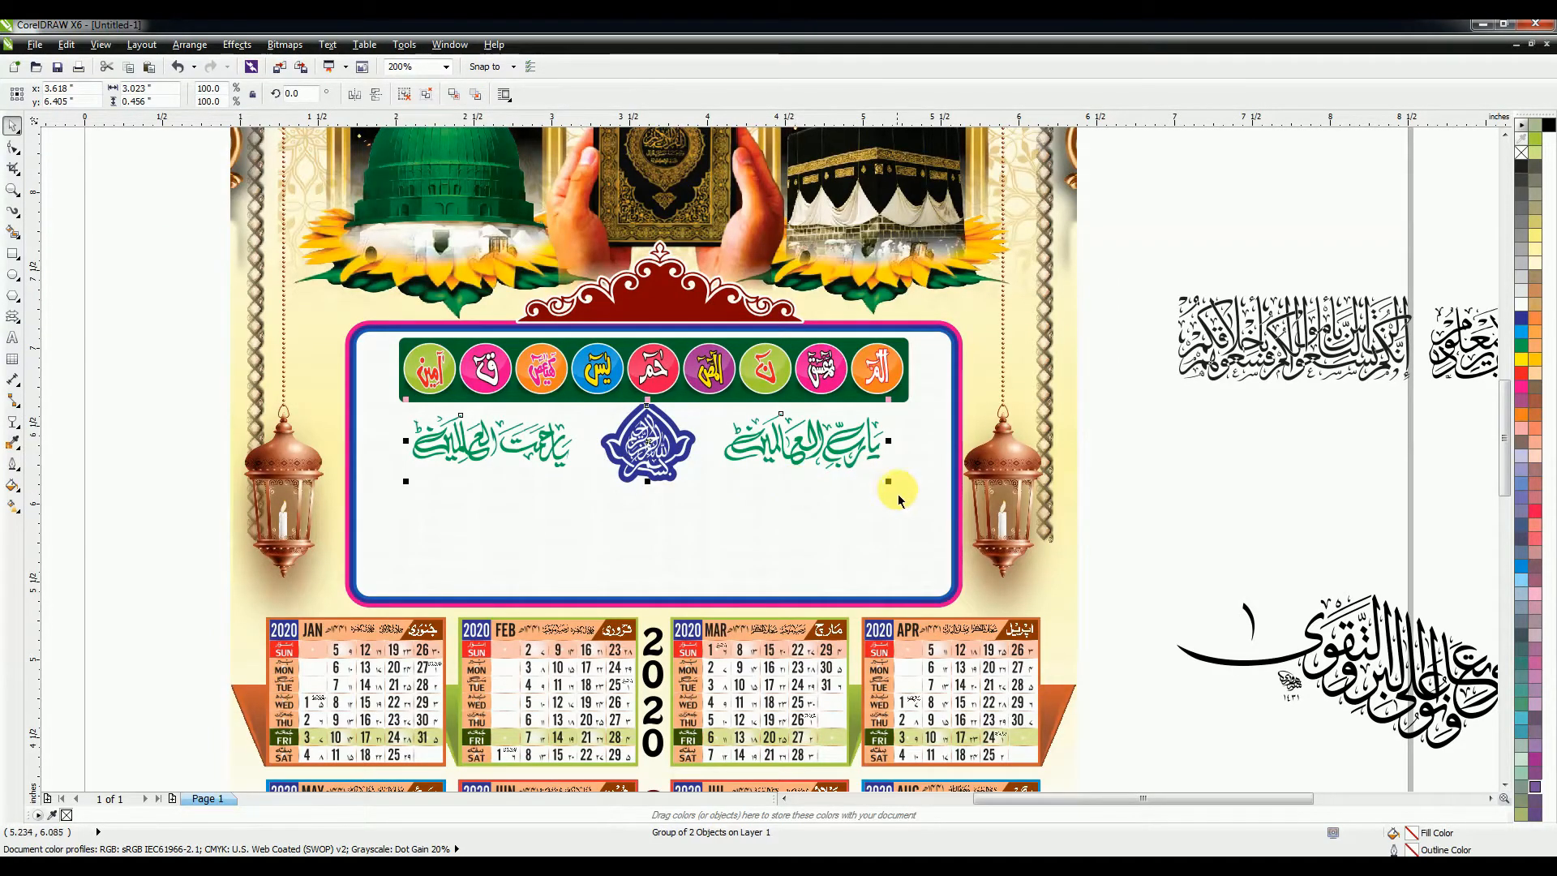
pyautogui.moveTo(889, 481); pyautogui.dragTo(652, 438)
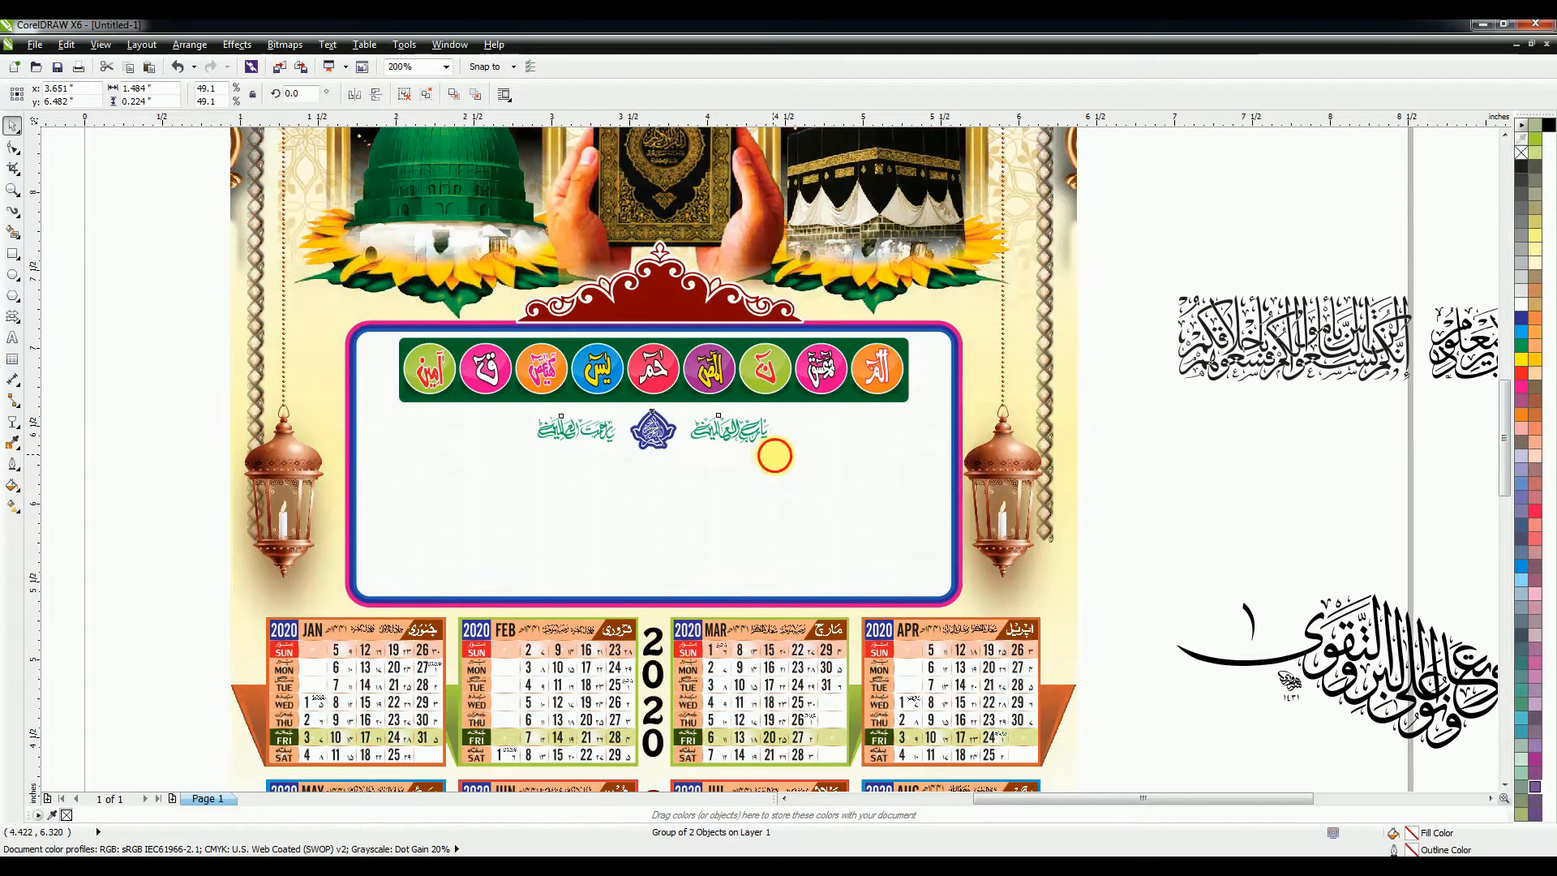
pyautogui.keyDown('shift'); pyautogui.click(742, 392); pyautogui.keyUp('shift')
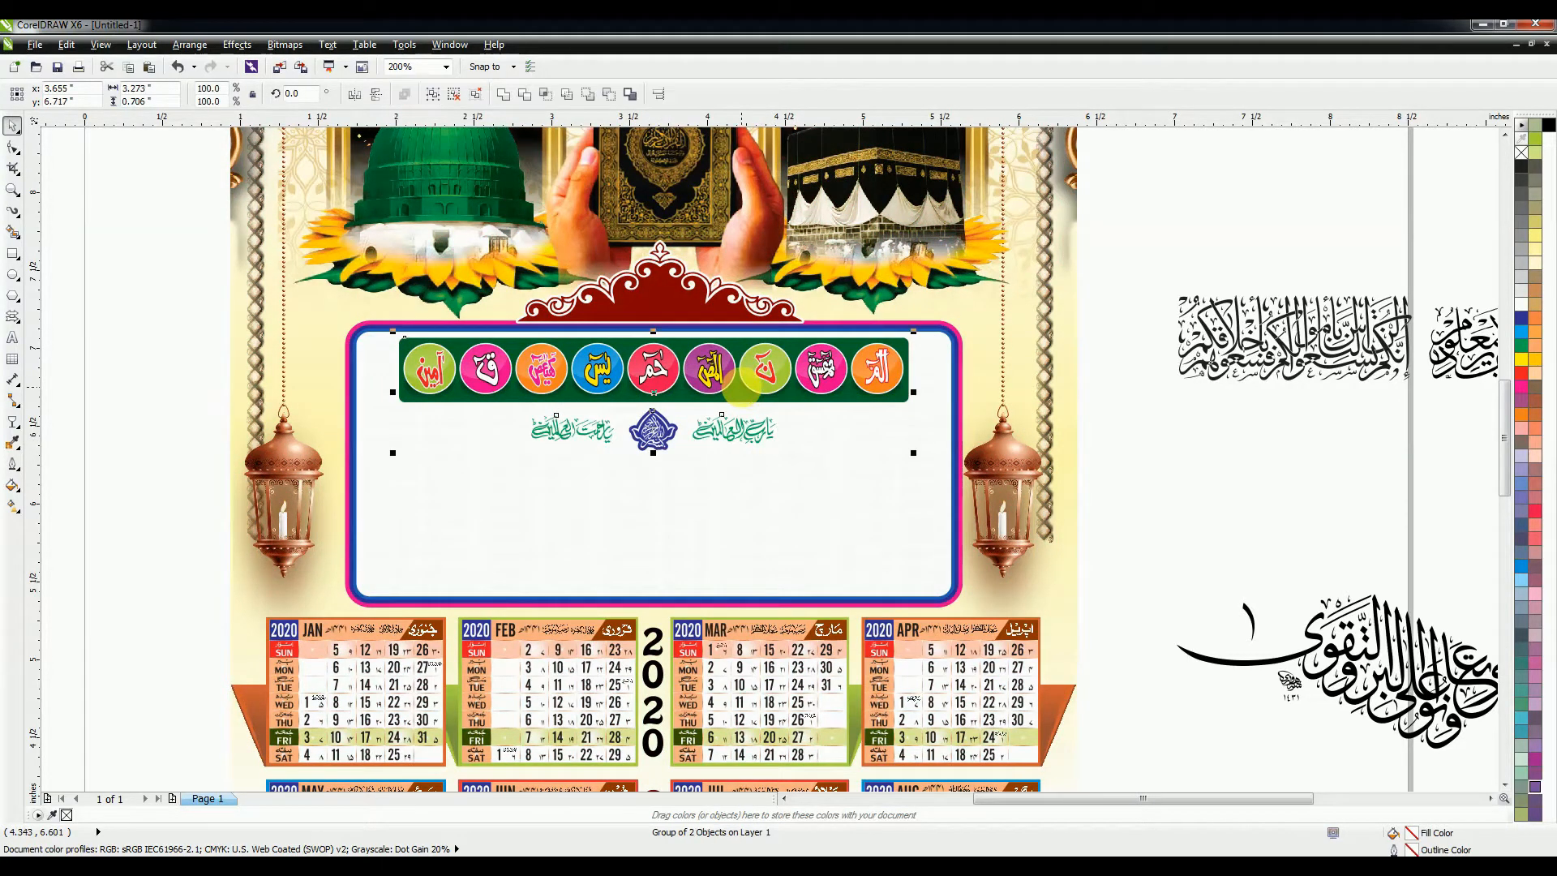
pyautogui.click(1211, 460)
pyautogui.moveTo(739, 386); pyautogui.dragTo(736, 487)
pyautogui.keyDown('shift'); pyautogui.click(661, 438); pyautogui.keyUp('shift')
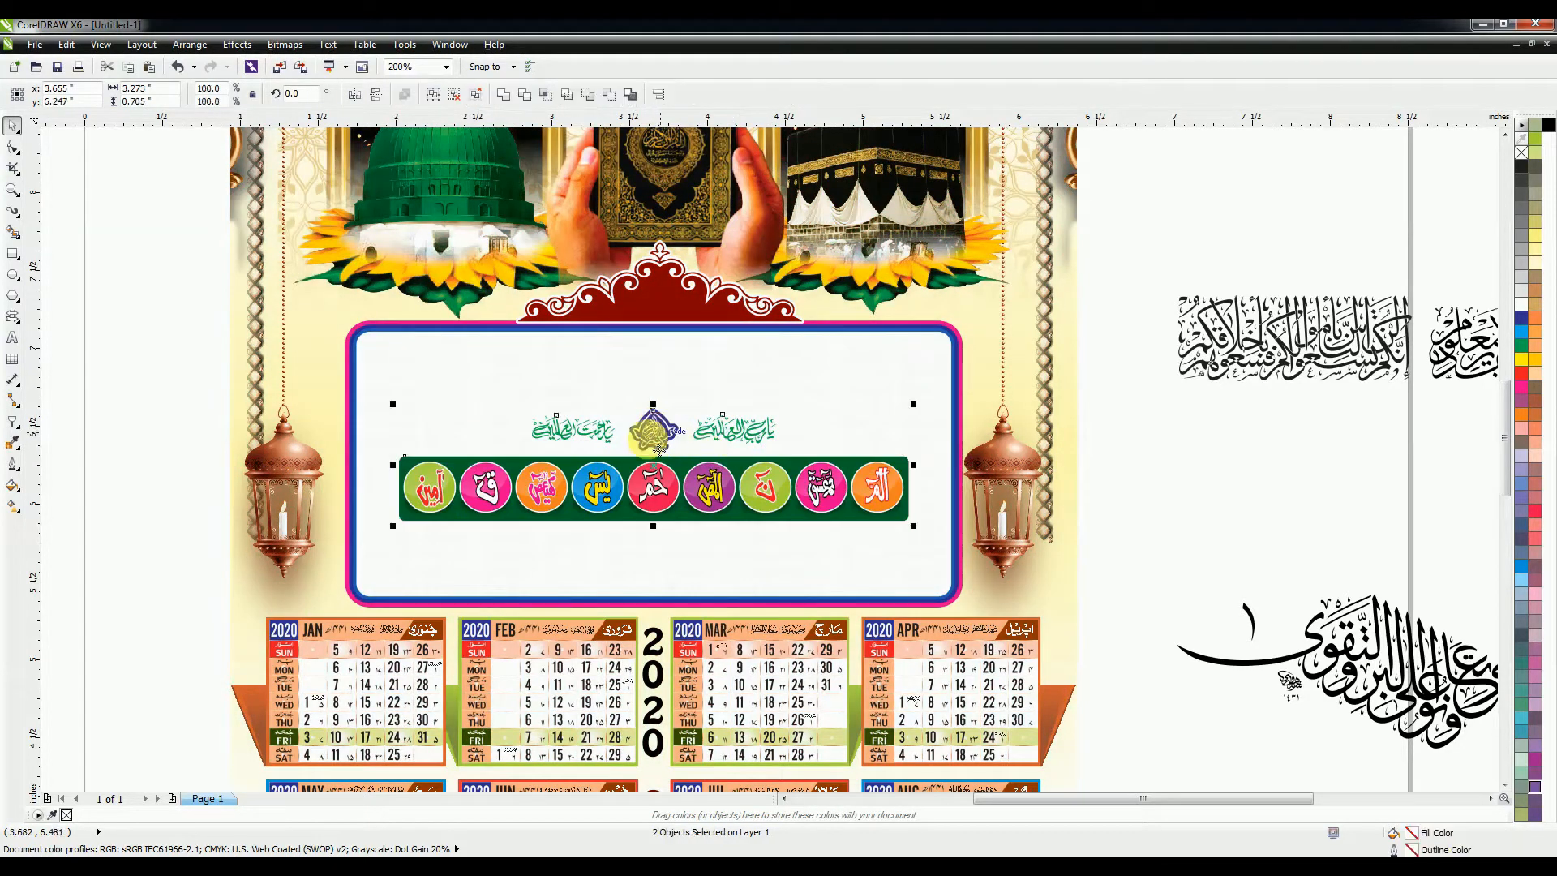
pyautogui.moveTo(659, 449); pyautogui.dragTo(657, 365)
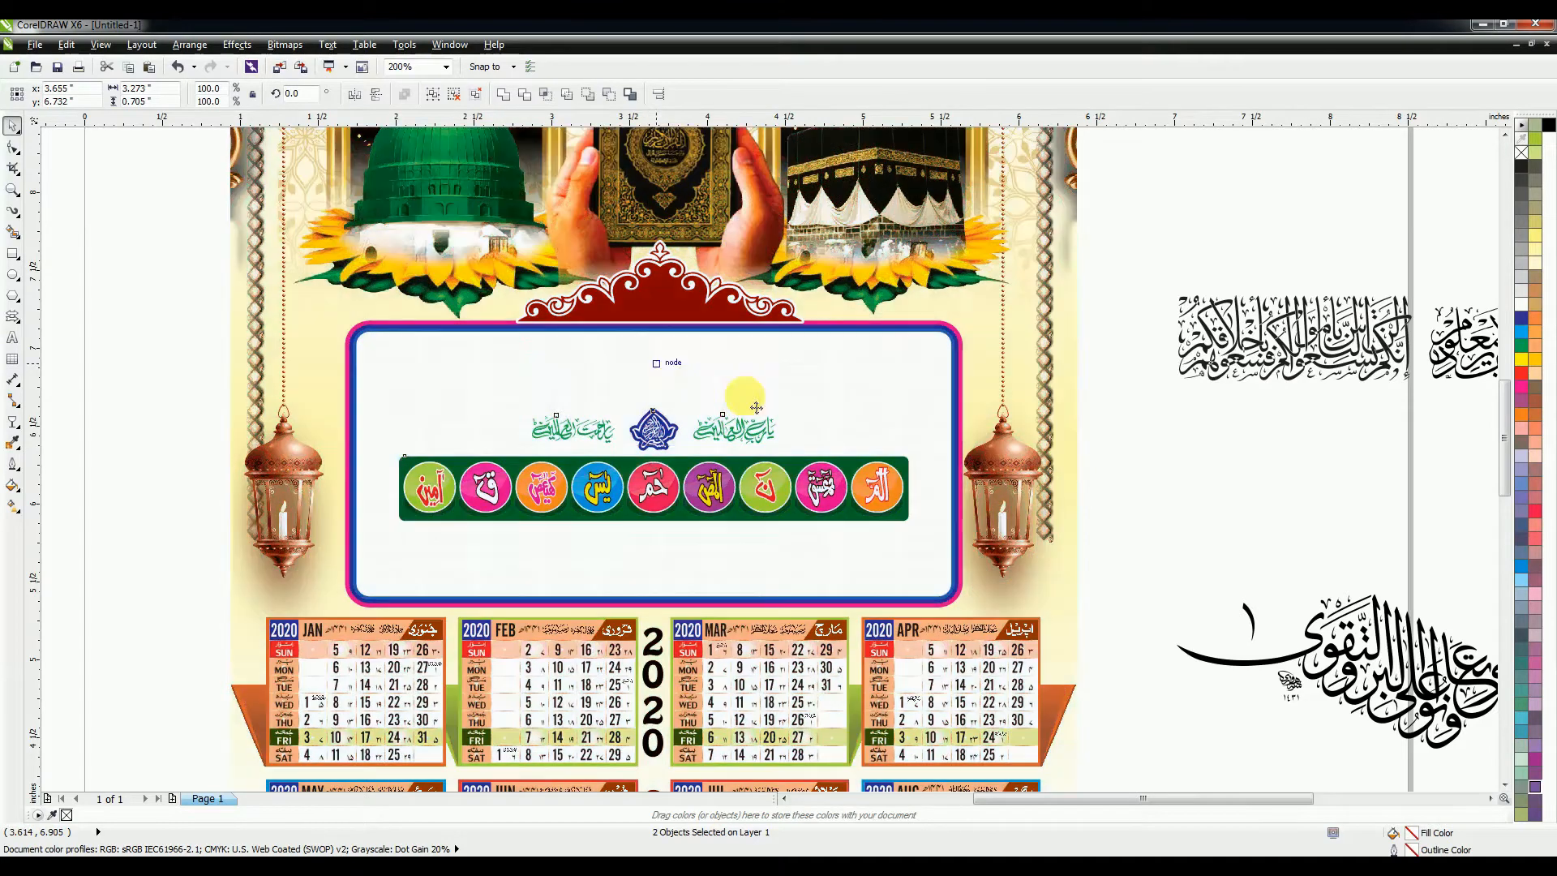
pyautogui.click(1240, 488)
pyautogui.scroll(-1, 788, 460)
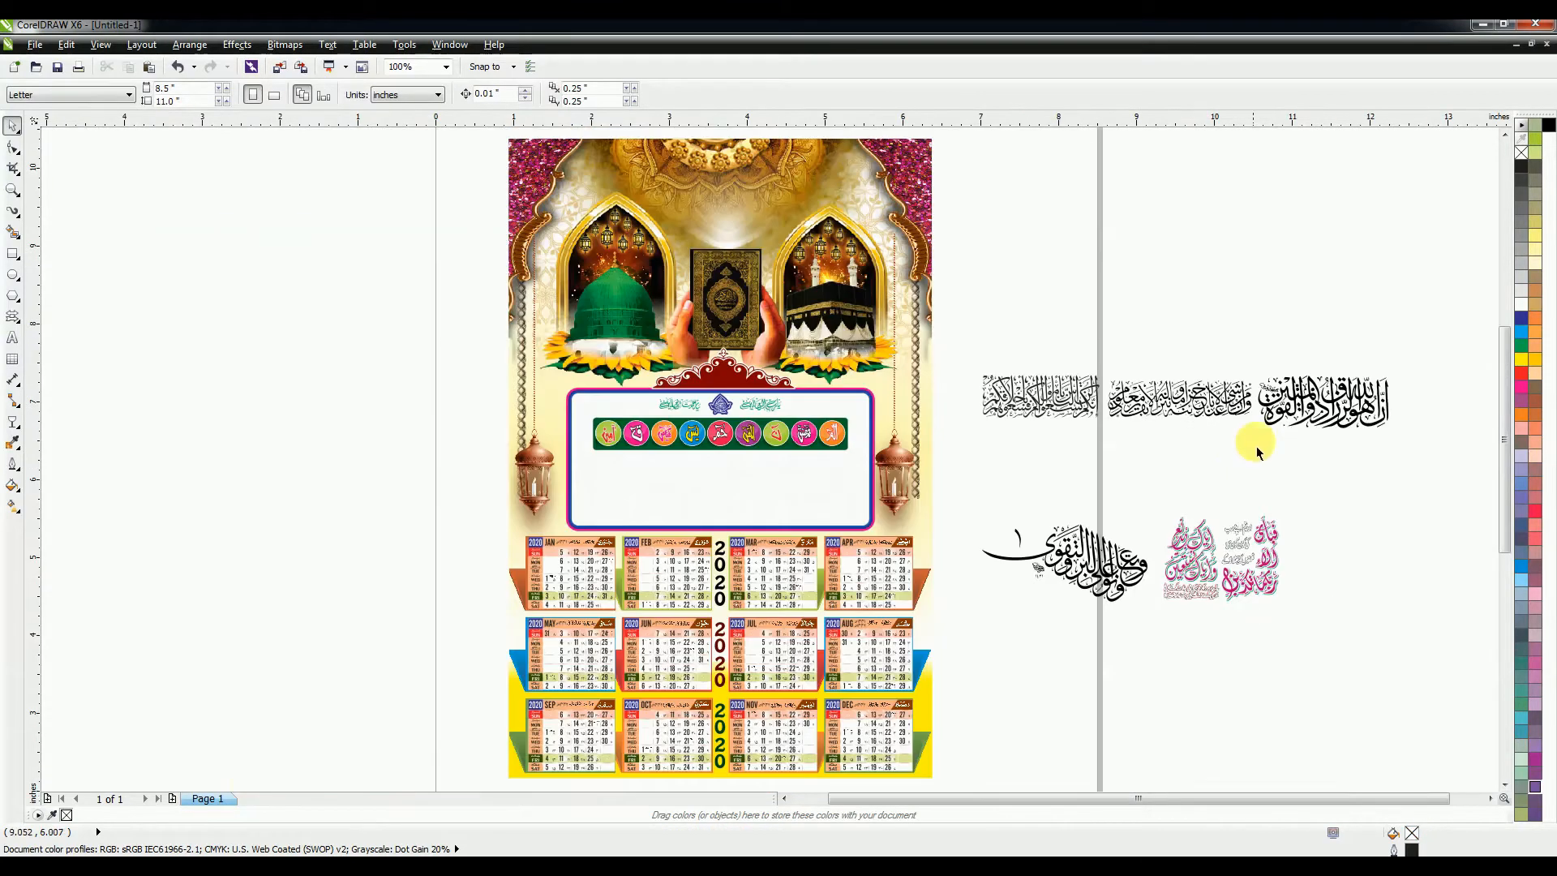
# Step: Place the large black verse in the panel's right side below the badges, nudged into position
pyautogui.click(1233, 572)
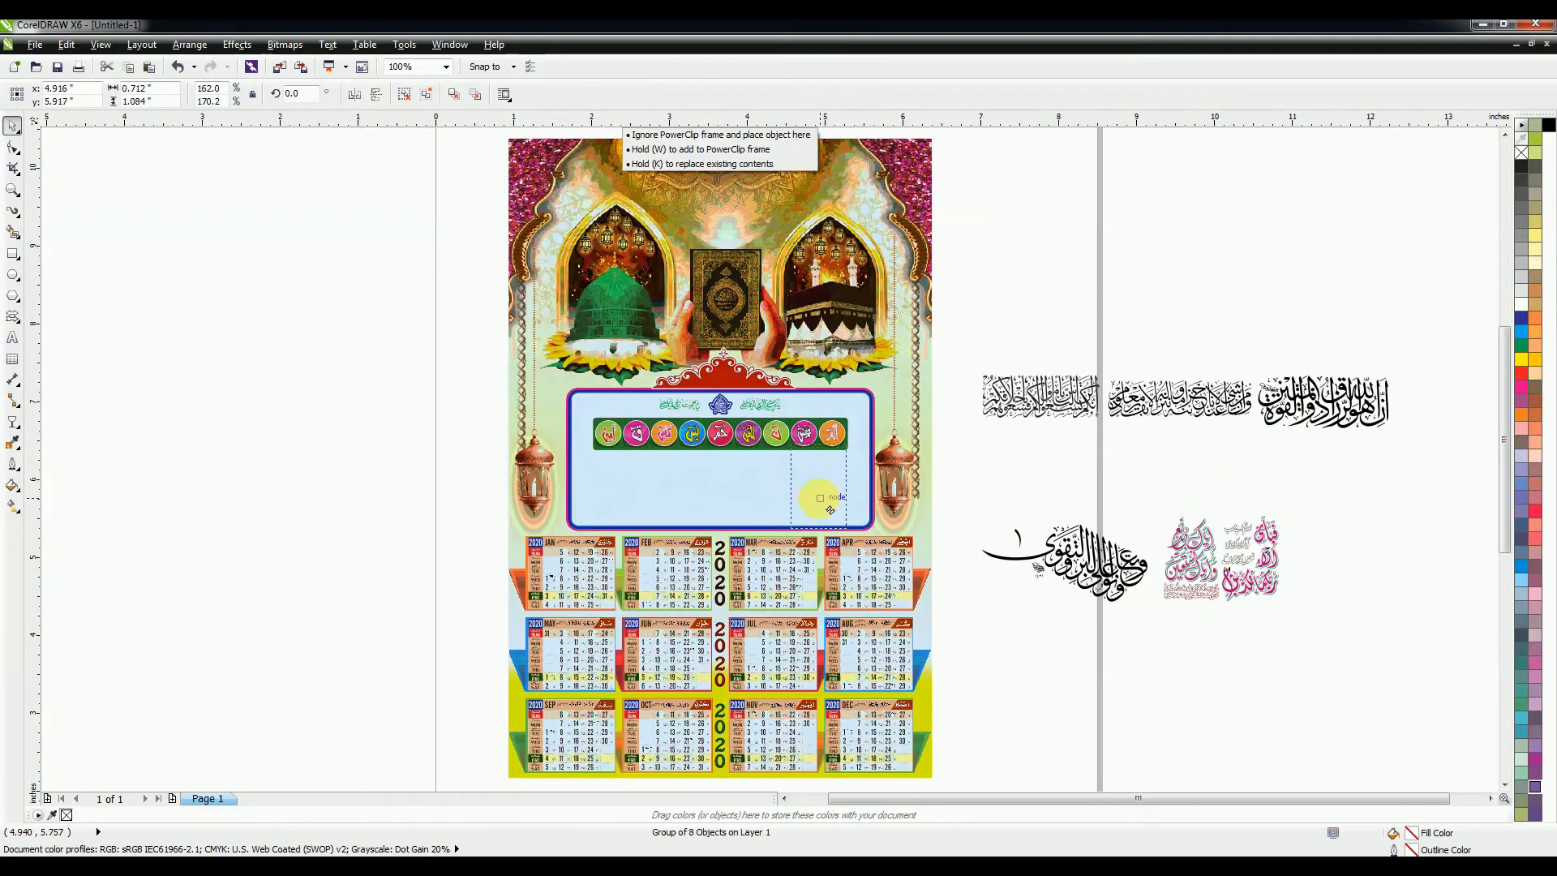
pyautogui.click(1255, 431)
pyautogui.moveTo(1255, 431); pyautogui.dragTo(697, 523)
pyautogui.scroll(2, 734, 532)
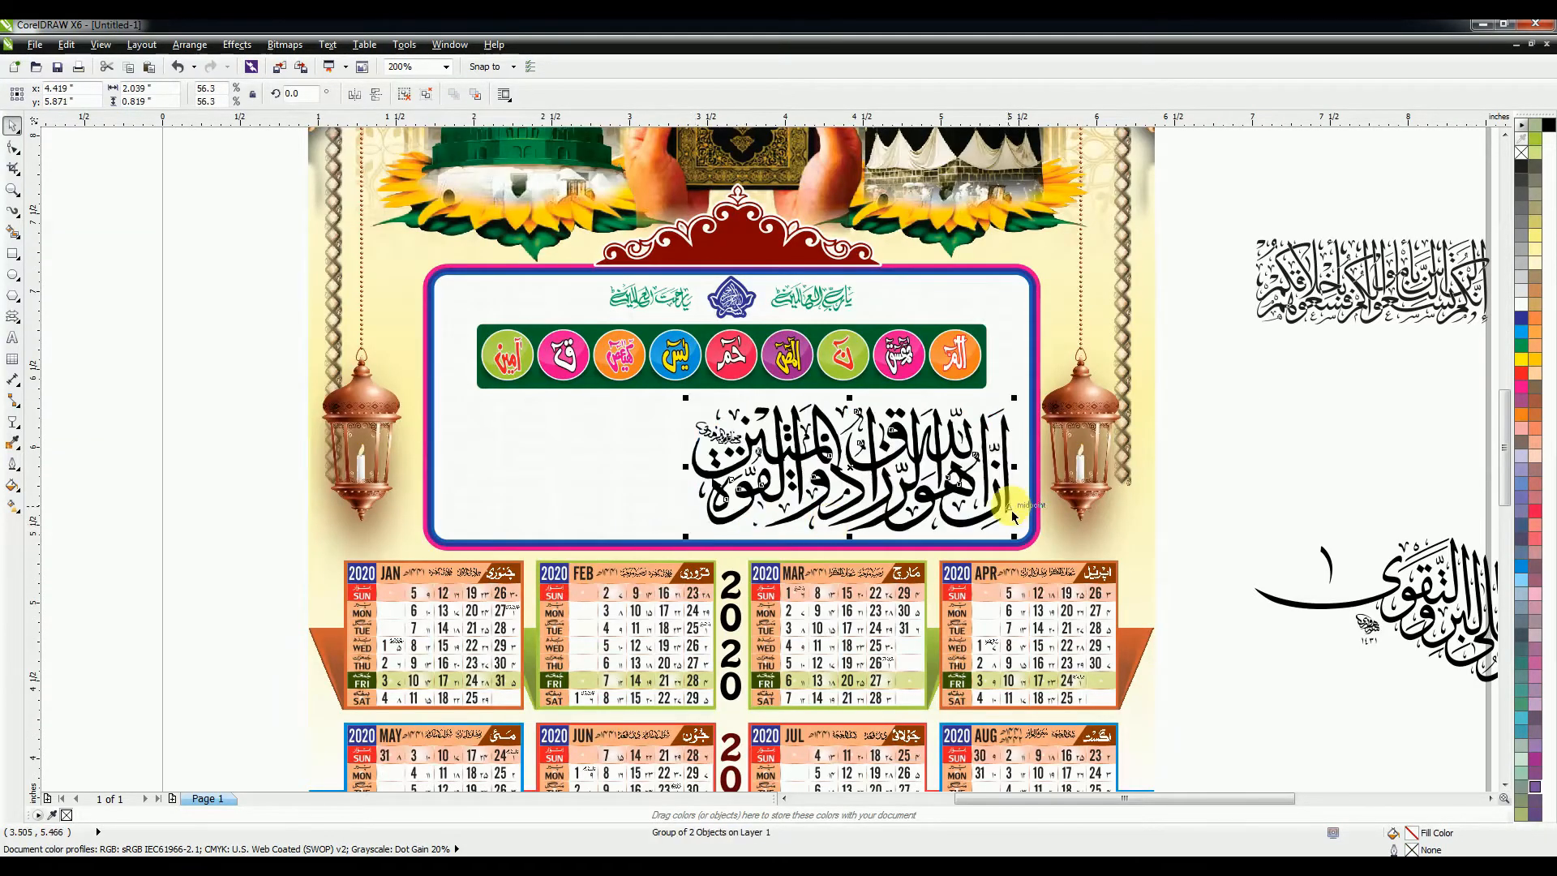
pyautogui.press('Right')
pyautogui.press('Up')
pyautogui.press('Right')
pyautogui.press('Right')
pyautogui.press('Right')
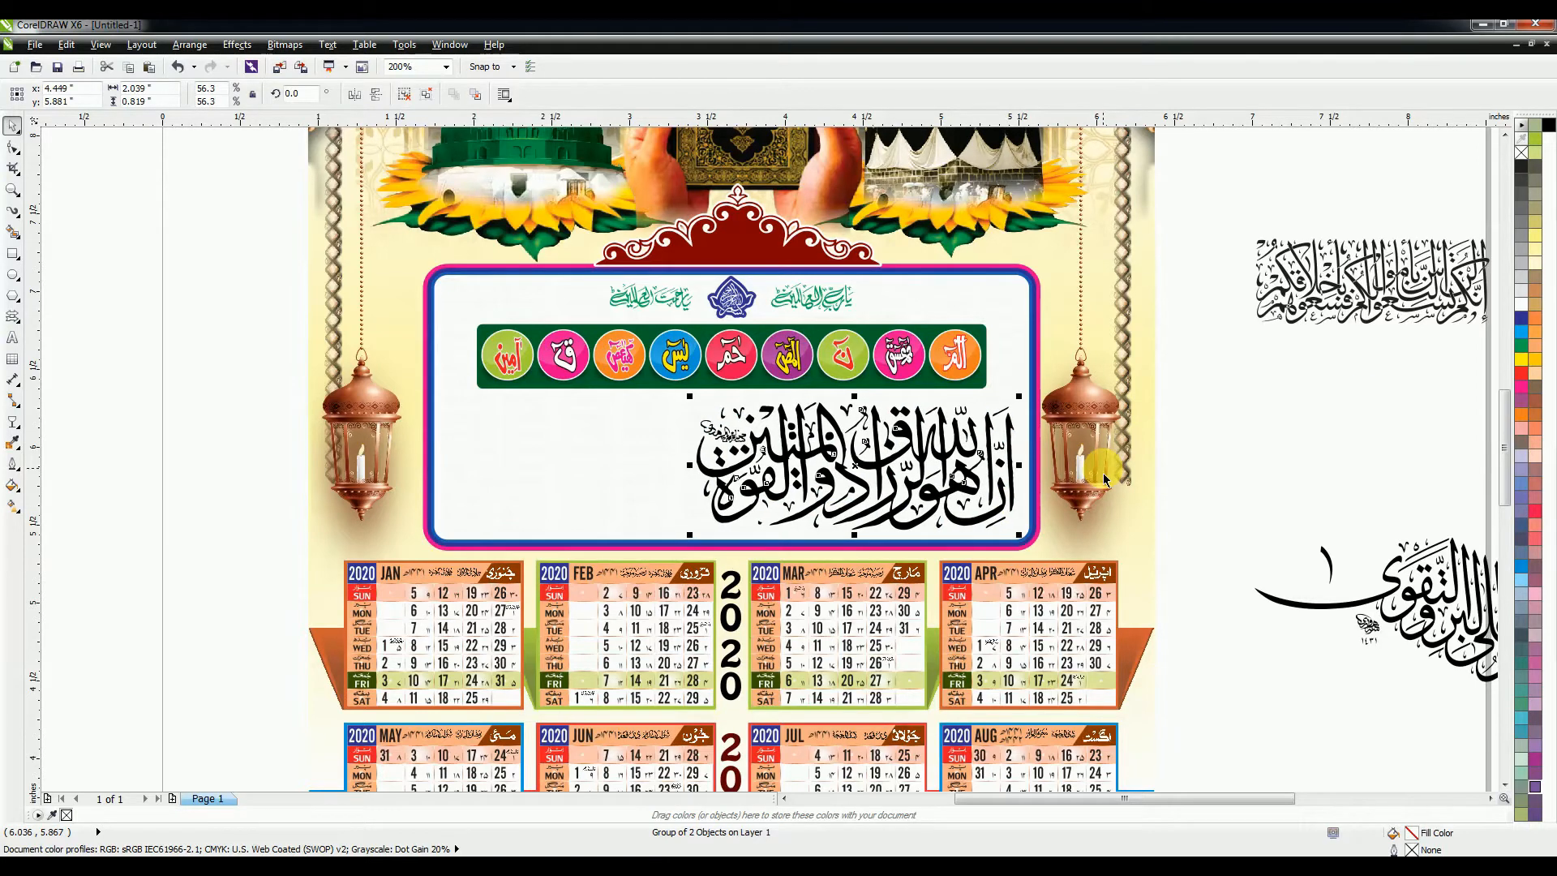
pyautogui.click(1522, 375)
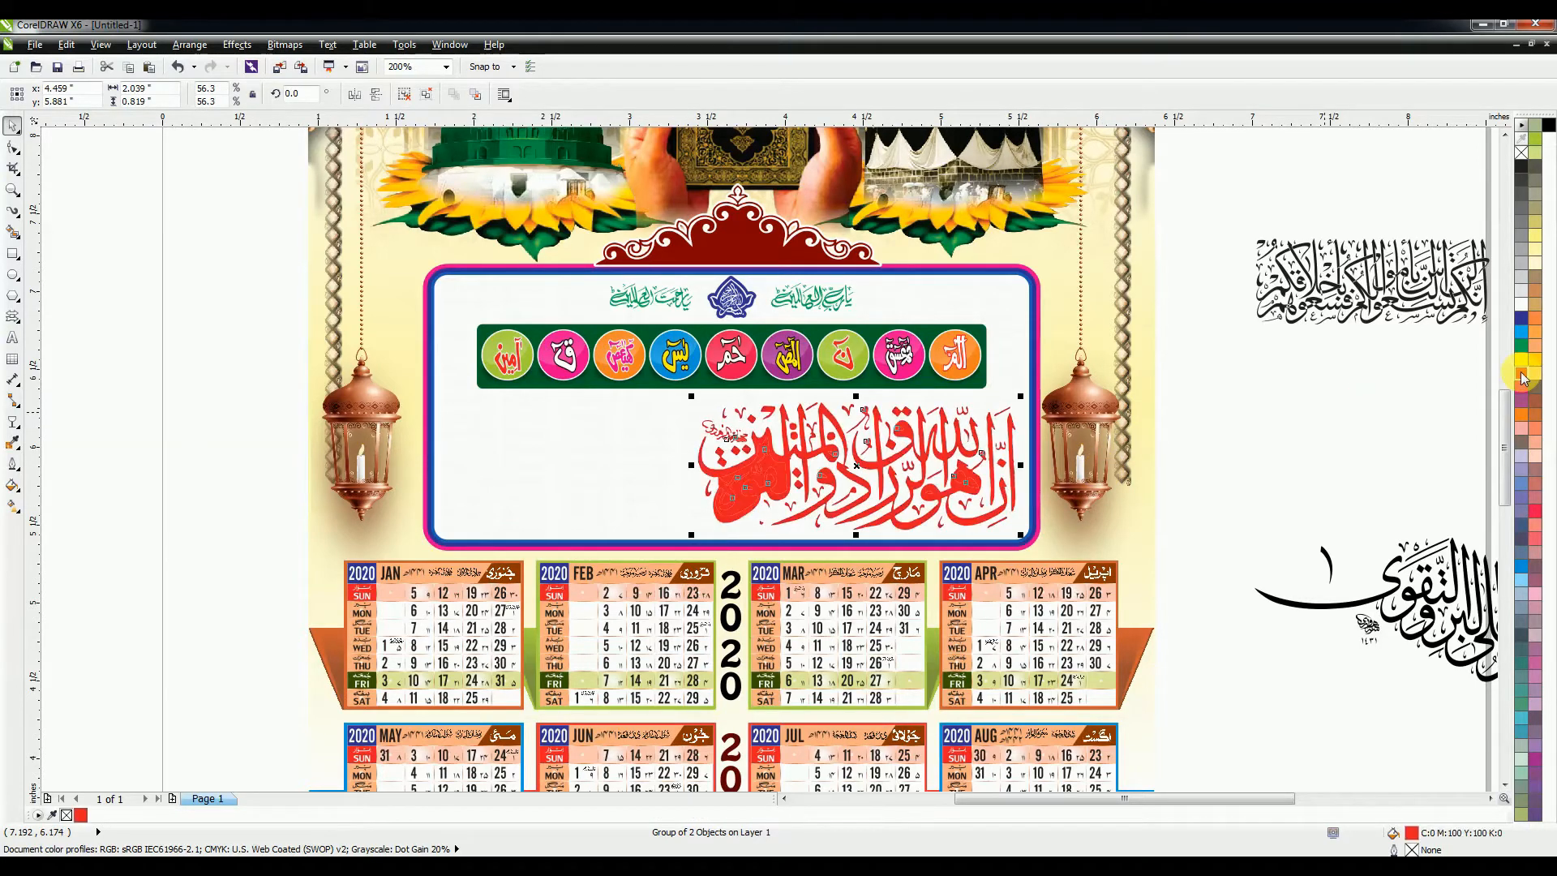
pyautogui.hotkey('ctrl', 'z')
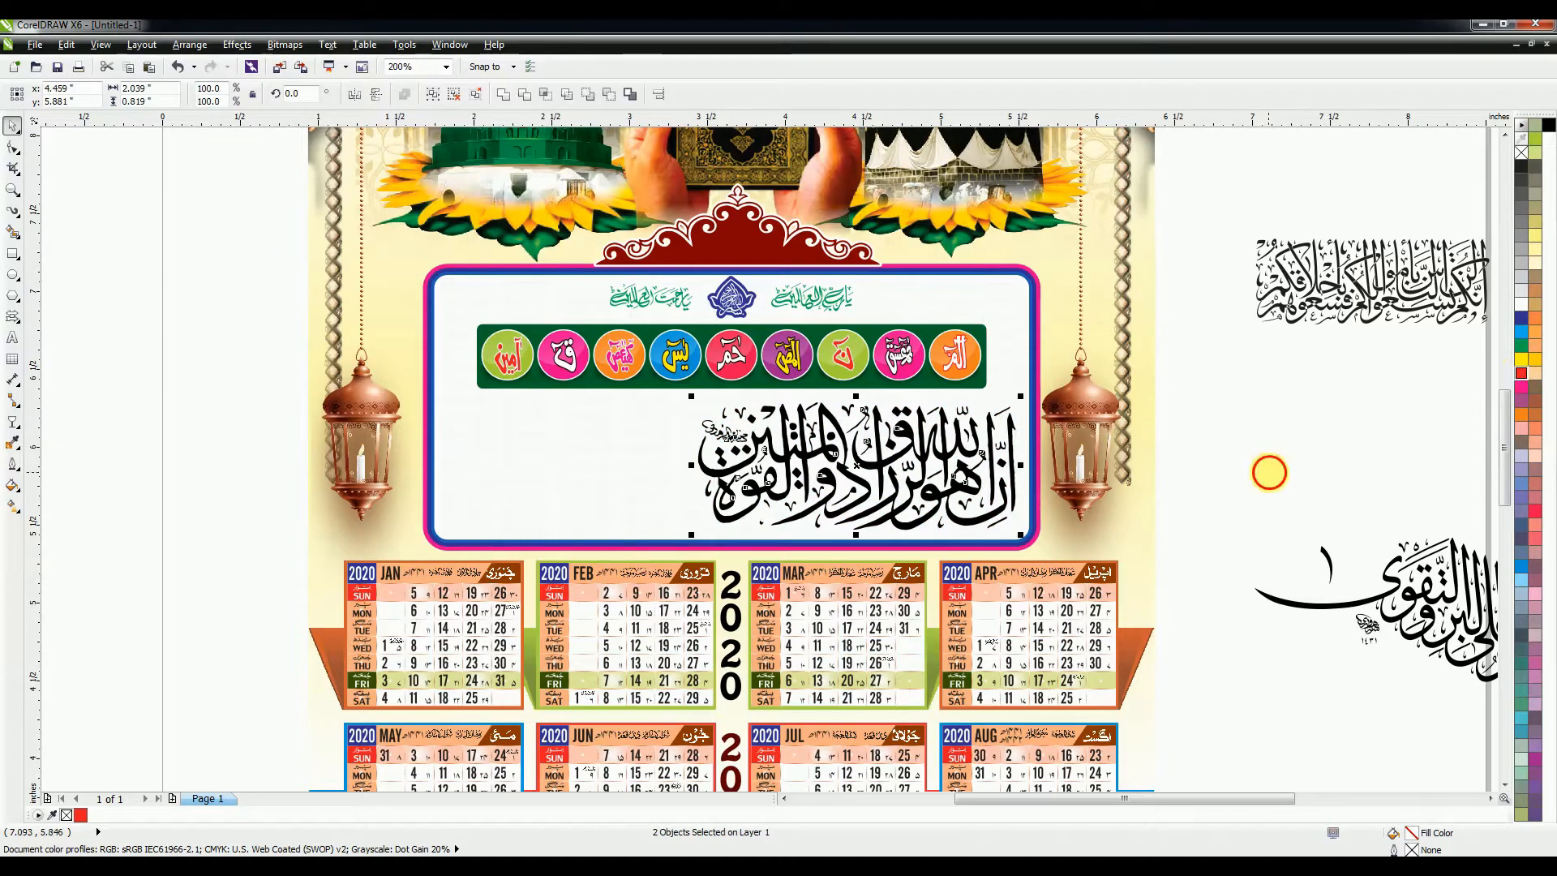
pyautogui.click(1269, 470)
pyautogui.scroll(2, 740, 470)
pyautogui.scroll(-1, 730, 538)
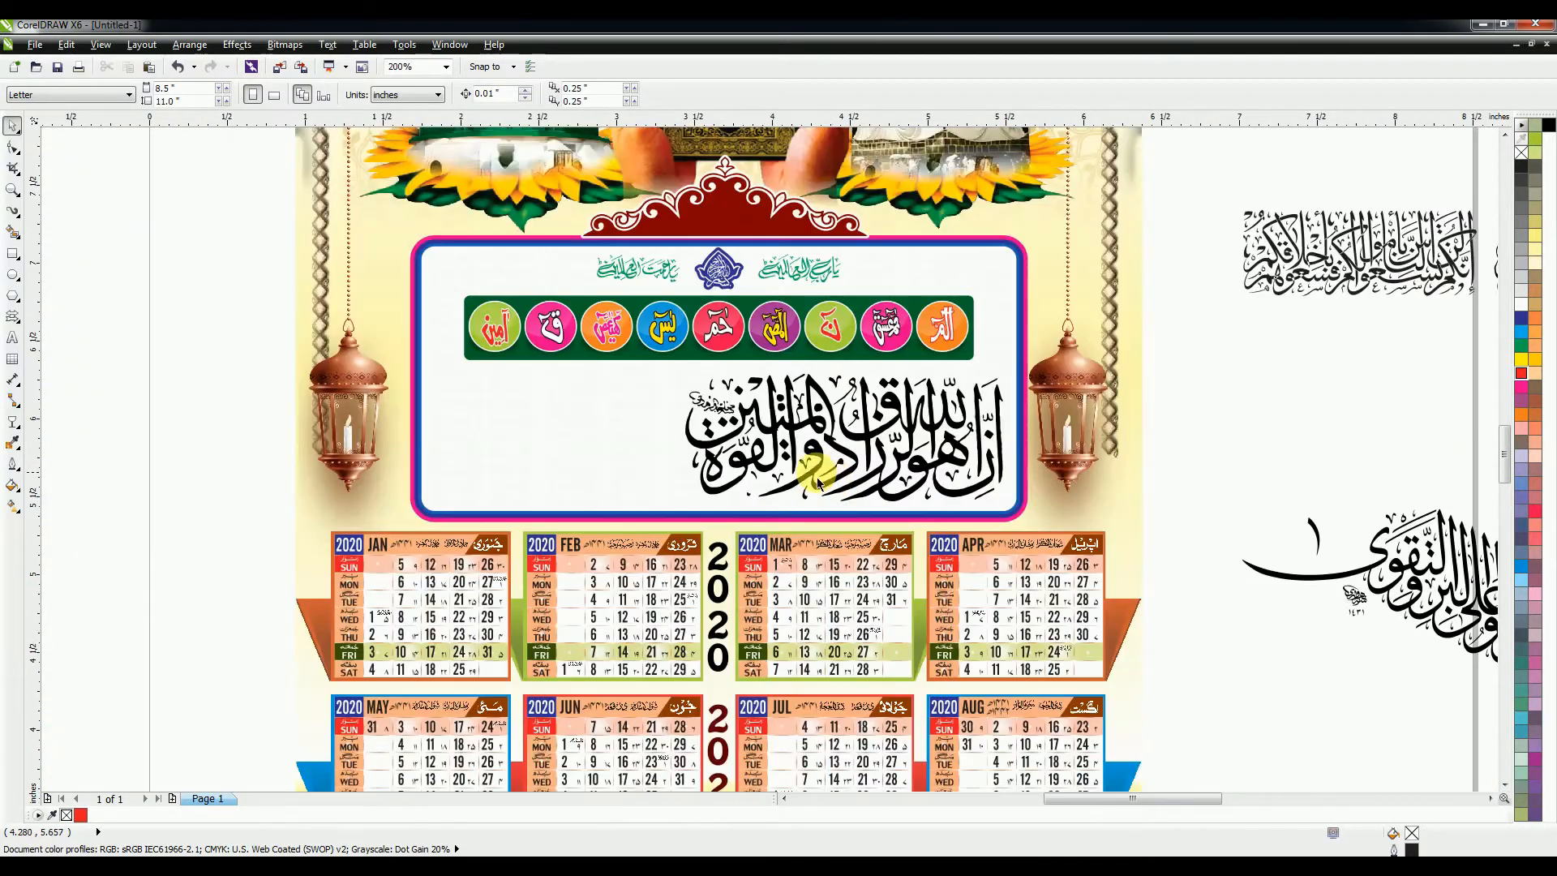
pyautogui.scroll(2, 1249, 316)
# Step: Fill the black verse in the panel red
pyautogui.moveTo(1239, 273); pyautogui.dragTo(436, 592)
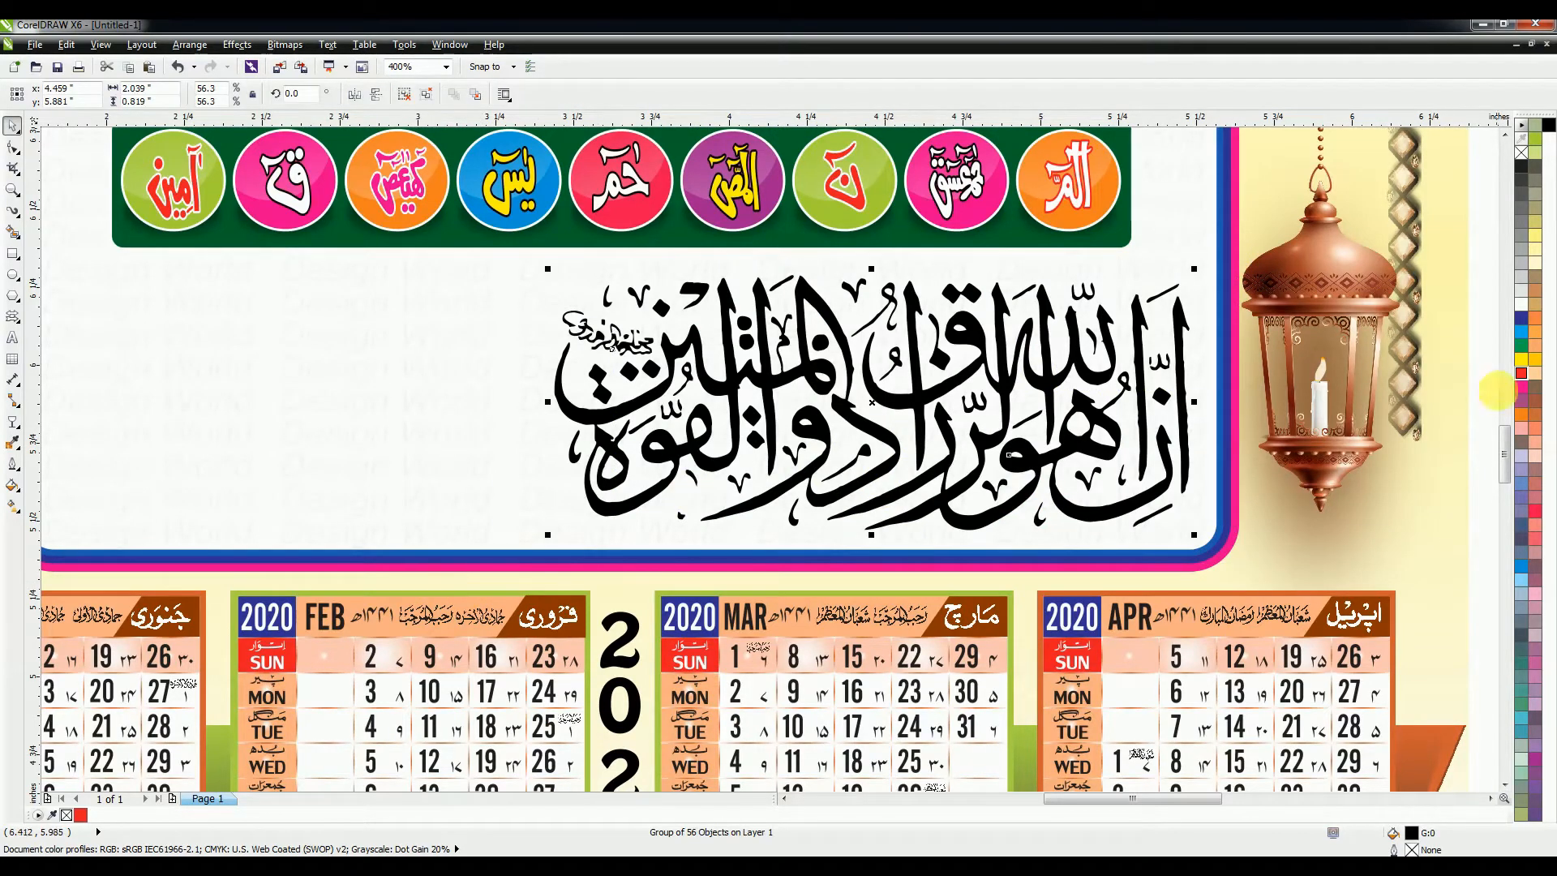
pyautogui.click(1522, 375)
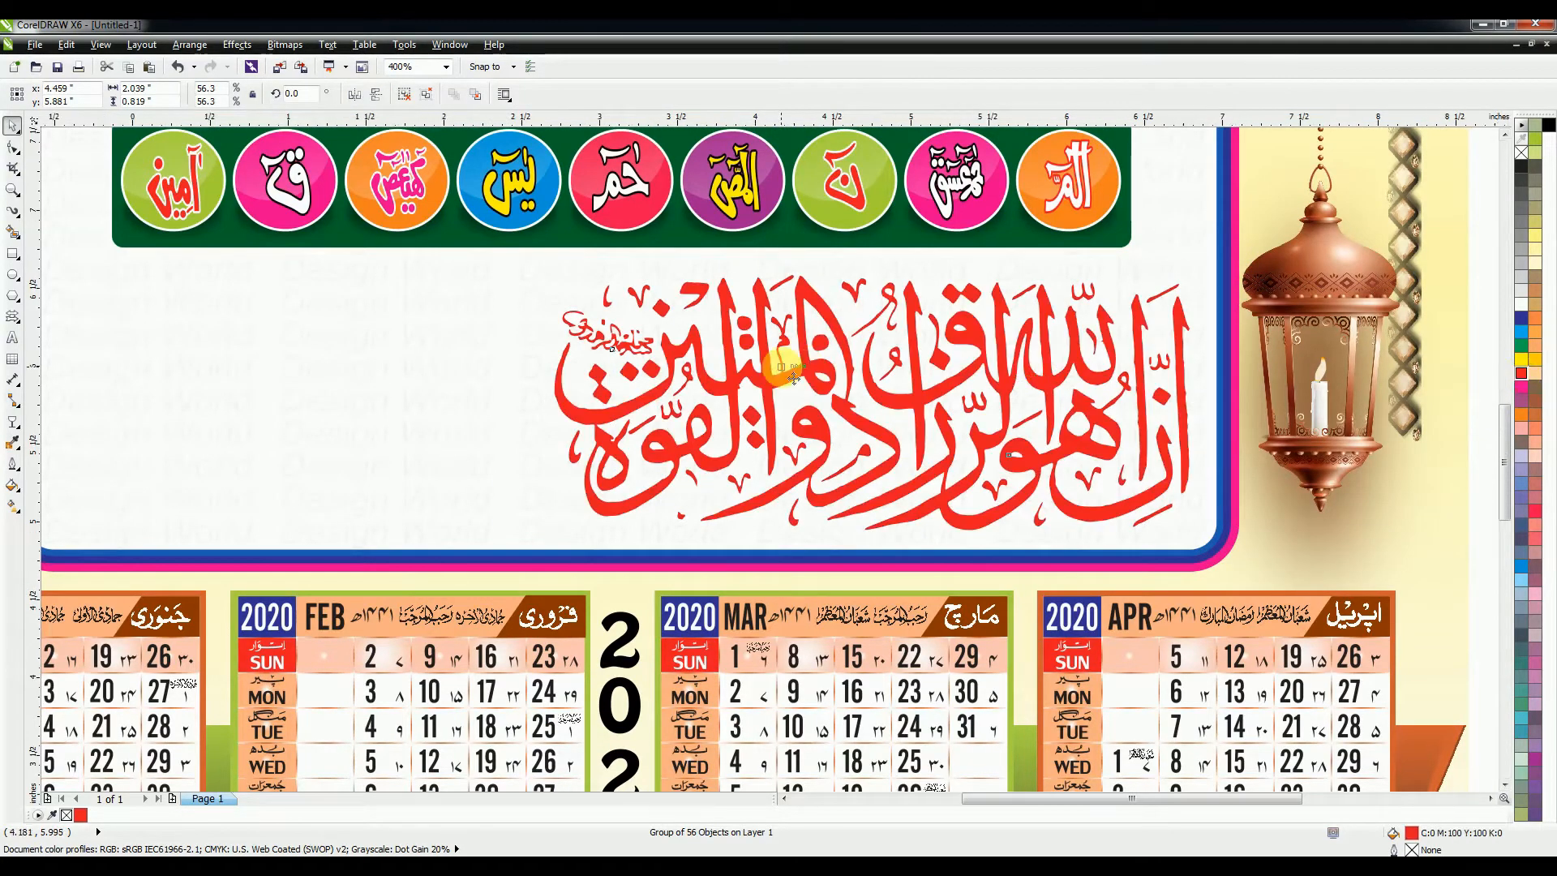
pyautogui.scroll(-2, 793, 377)
# Step: Place the second calligraphy verse on the panel's left, enlarge it, and colour it blue
pyautogui.click(1326, 325)
pyautogui.moveTo(1352, 236); pyautogui.dragTo(577, 417)
pyautogui.scroll(2, 640, 421)
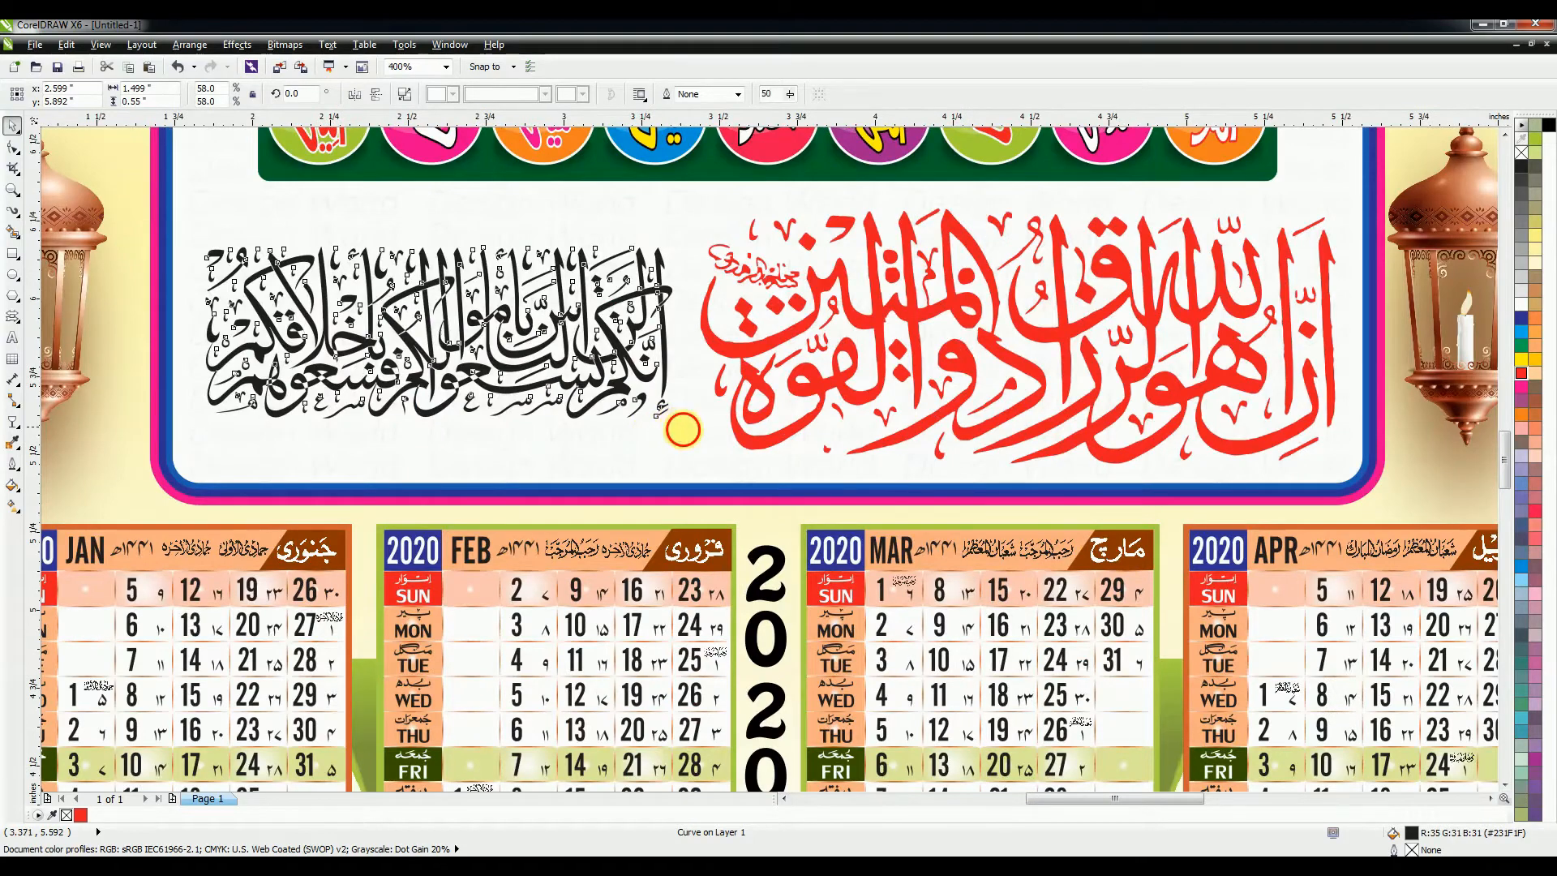
pyautogui.moveTo(682, 429); pyautogui.dragTo(689, 430)
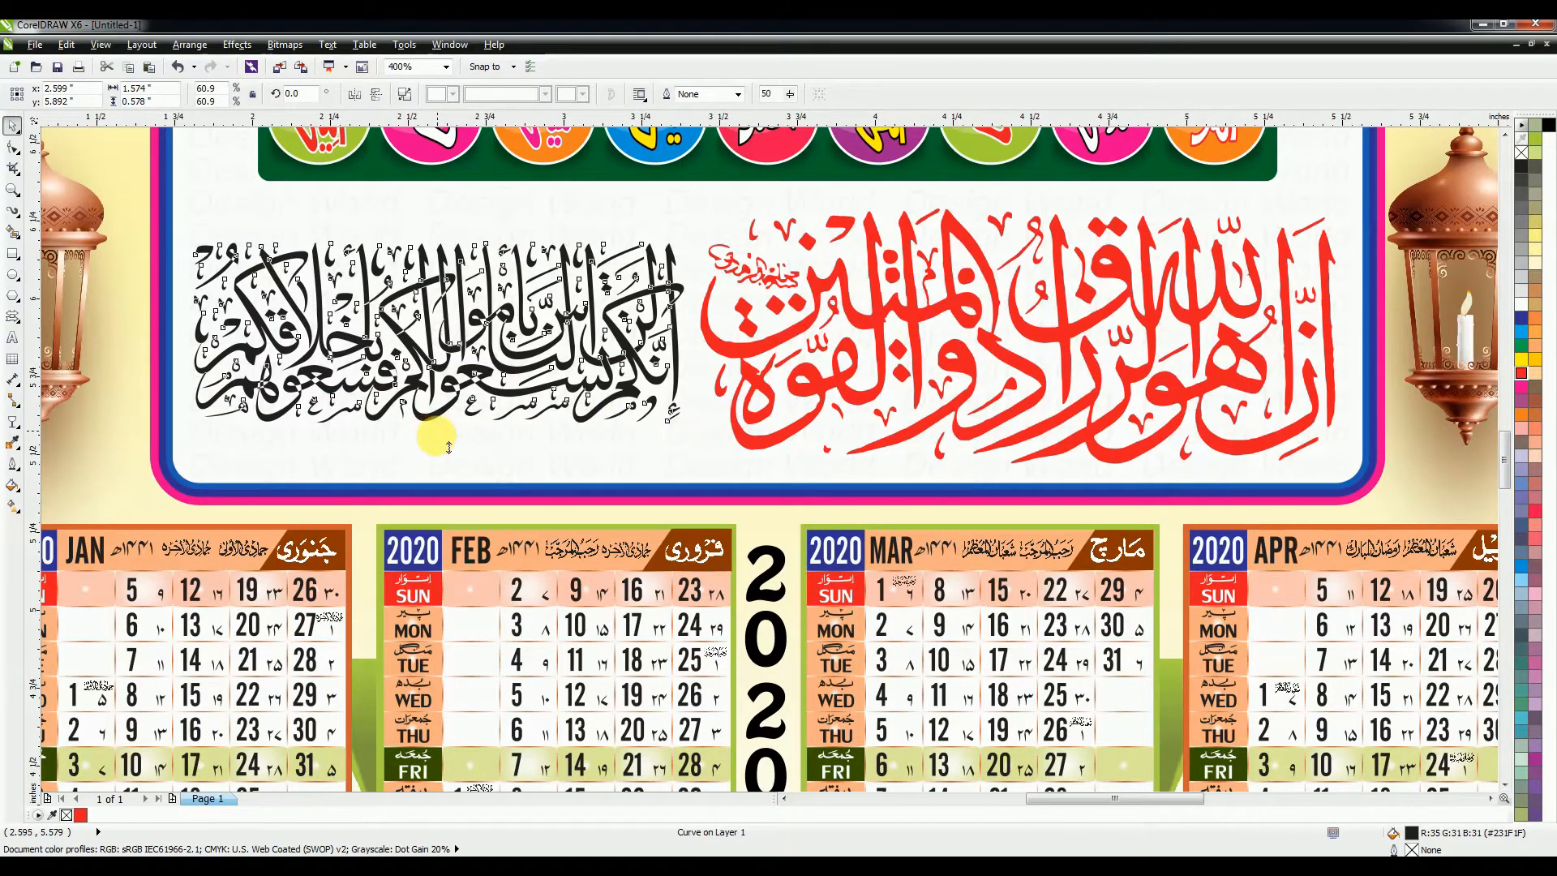
pyautogui.moveTo(448, 445); pyautogui.dragTo(438, 448)
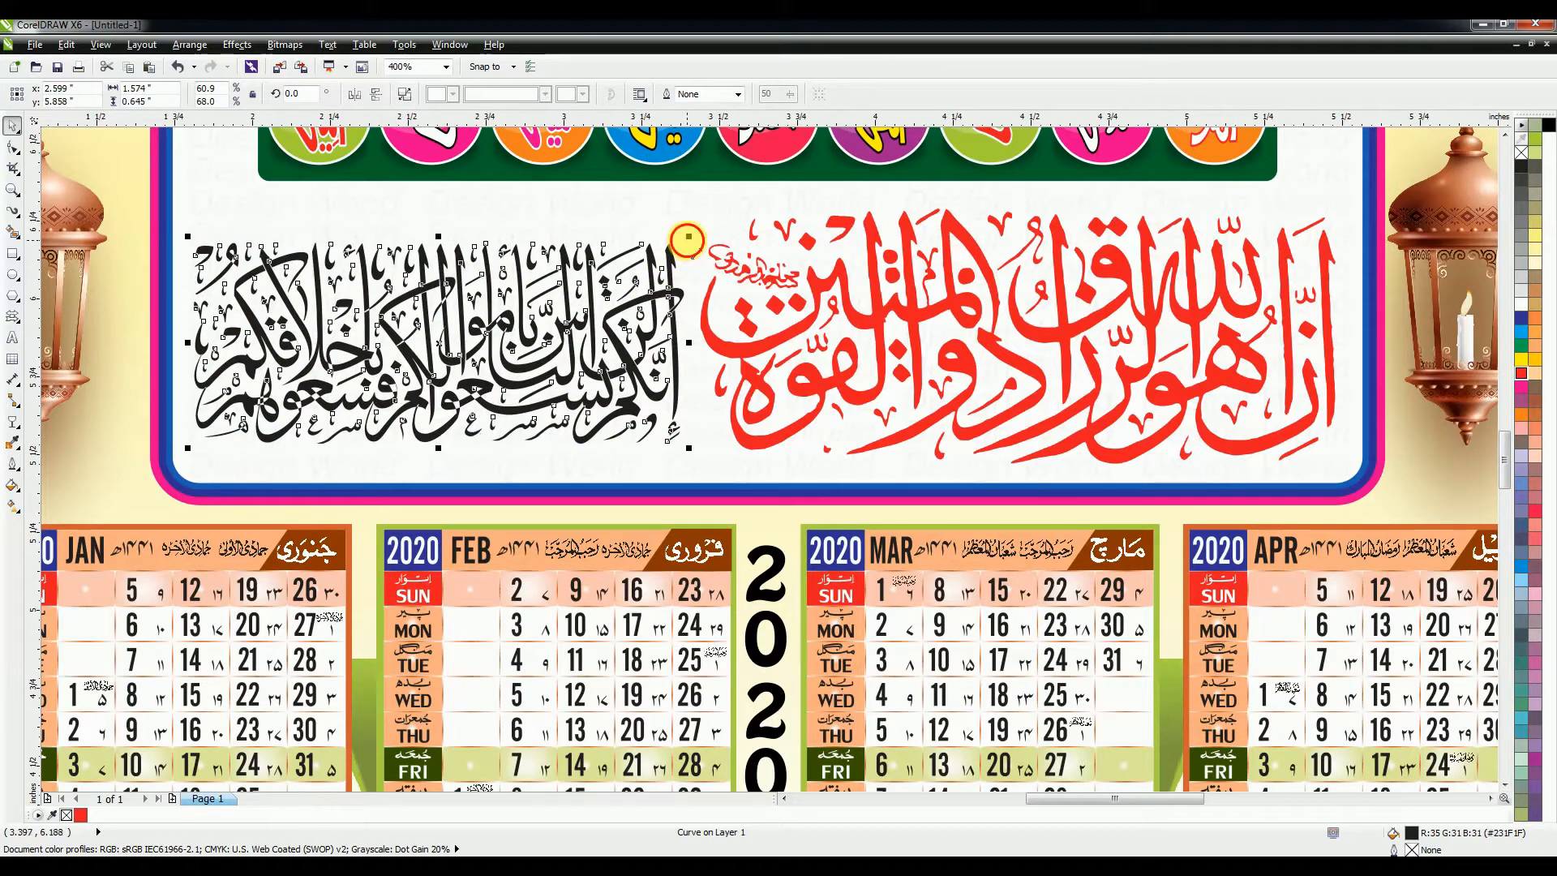
pyautogui.moveTo(689, 236); pyautogui.dragTo(700, 229)
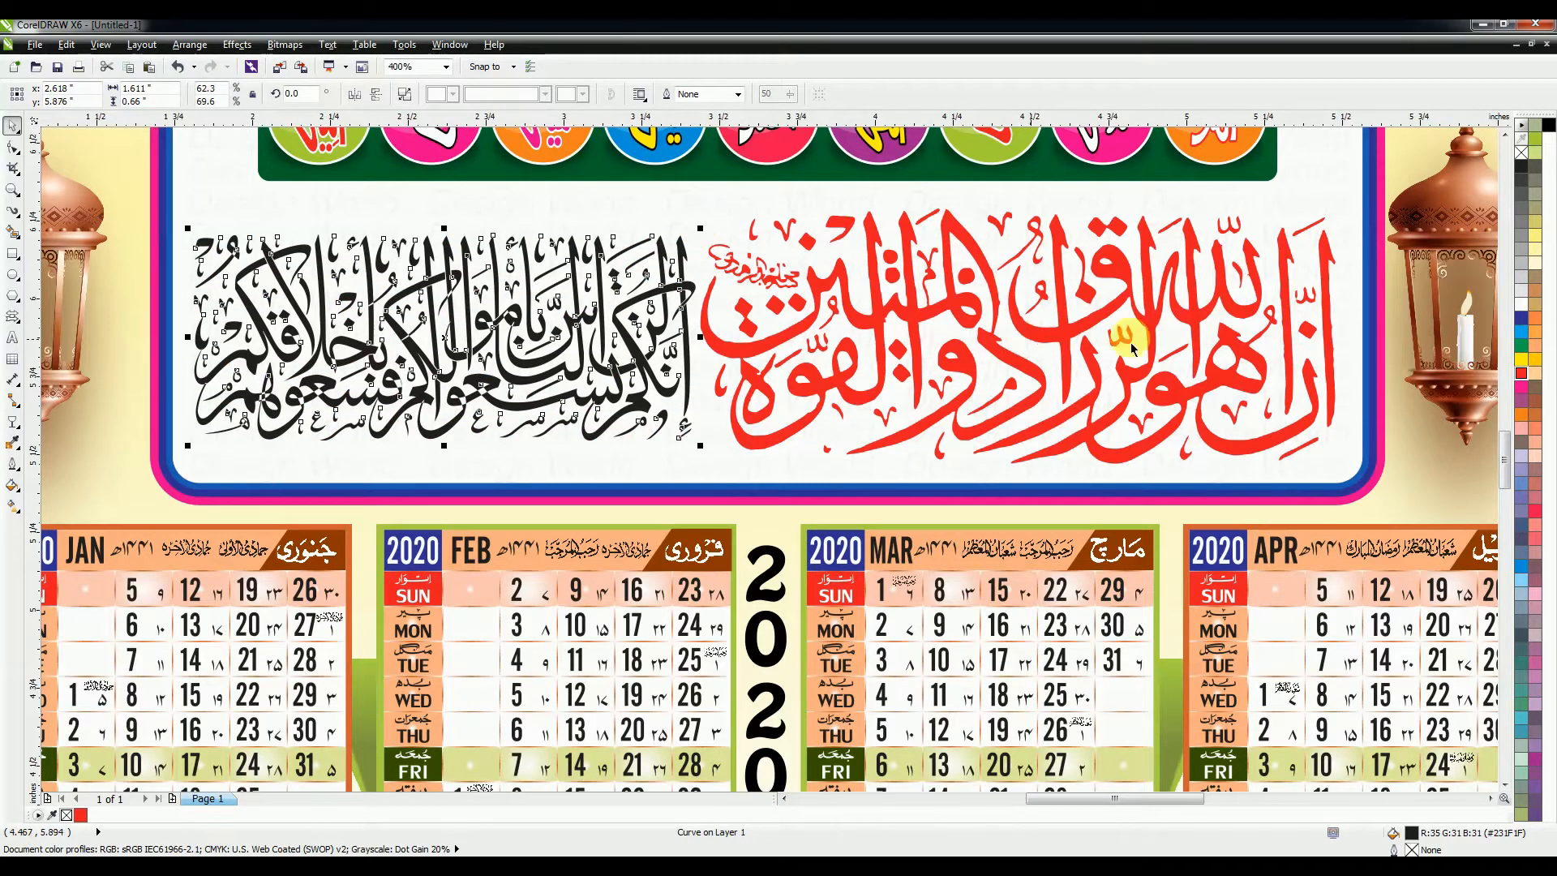
pyautogui.hotkey('ctrl', 'Left')
pyautogui.click(1522, 318)
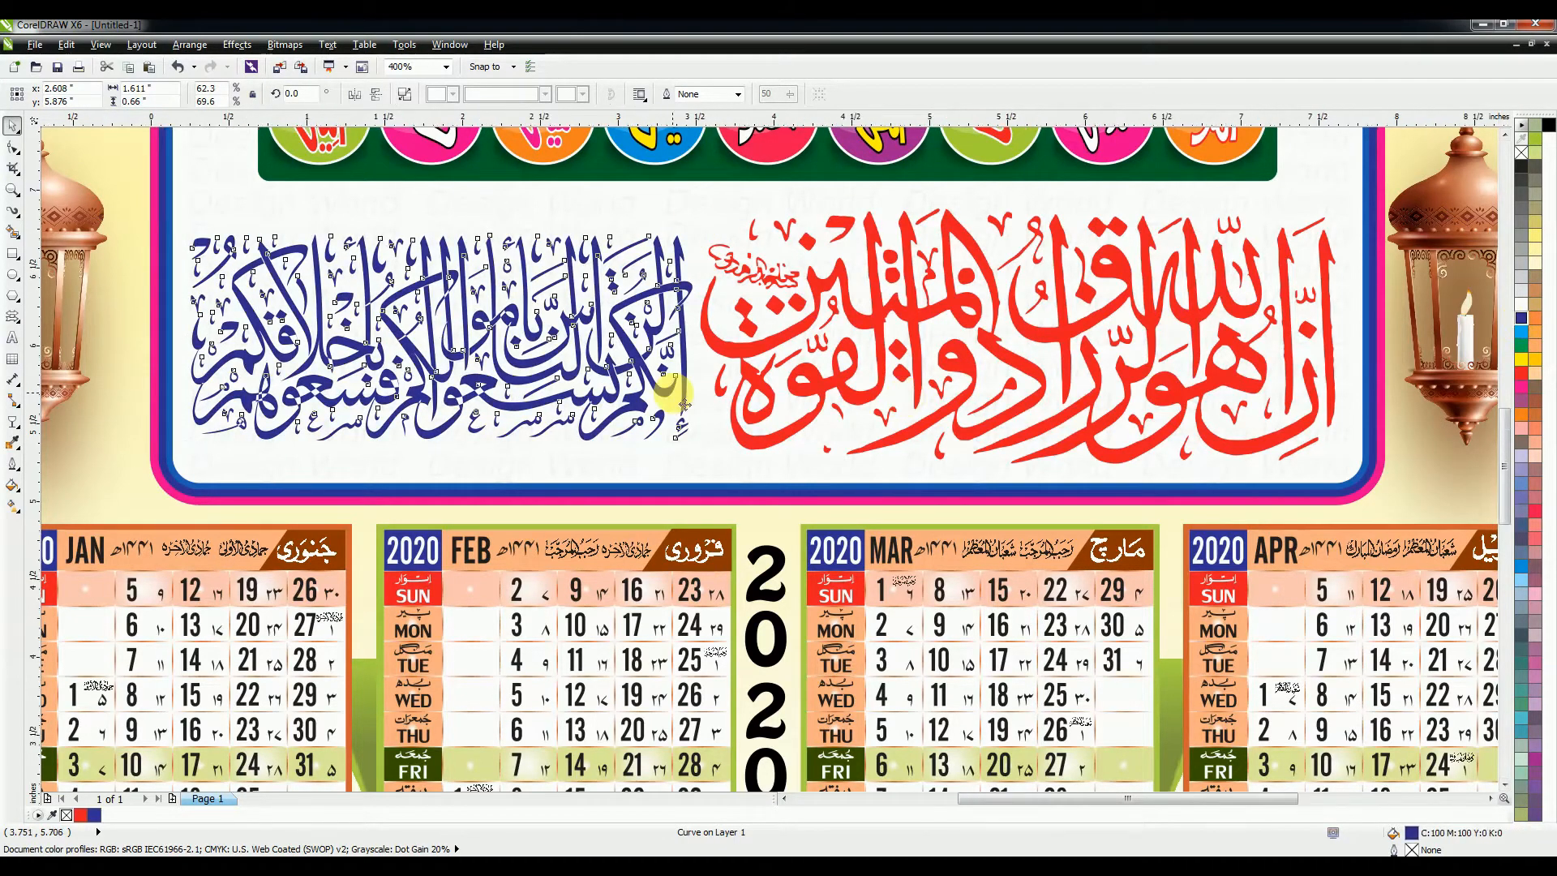
pyautogui.scroll(-1, 676, 390)
pyautogui.scroll(-1, 1125, 439)
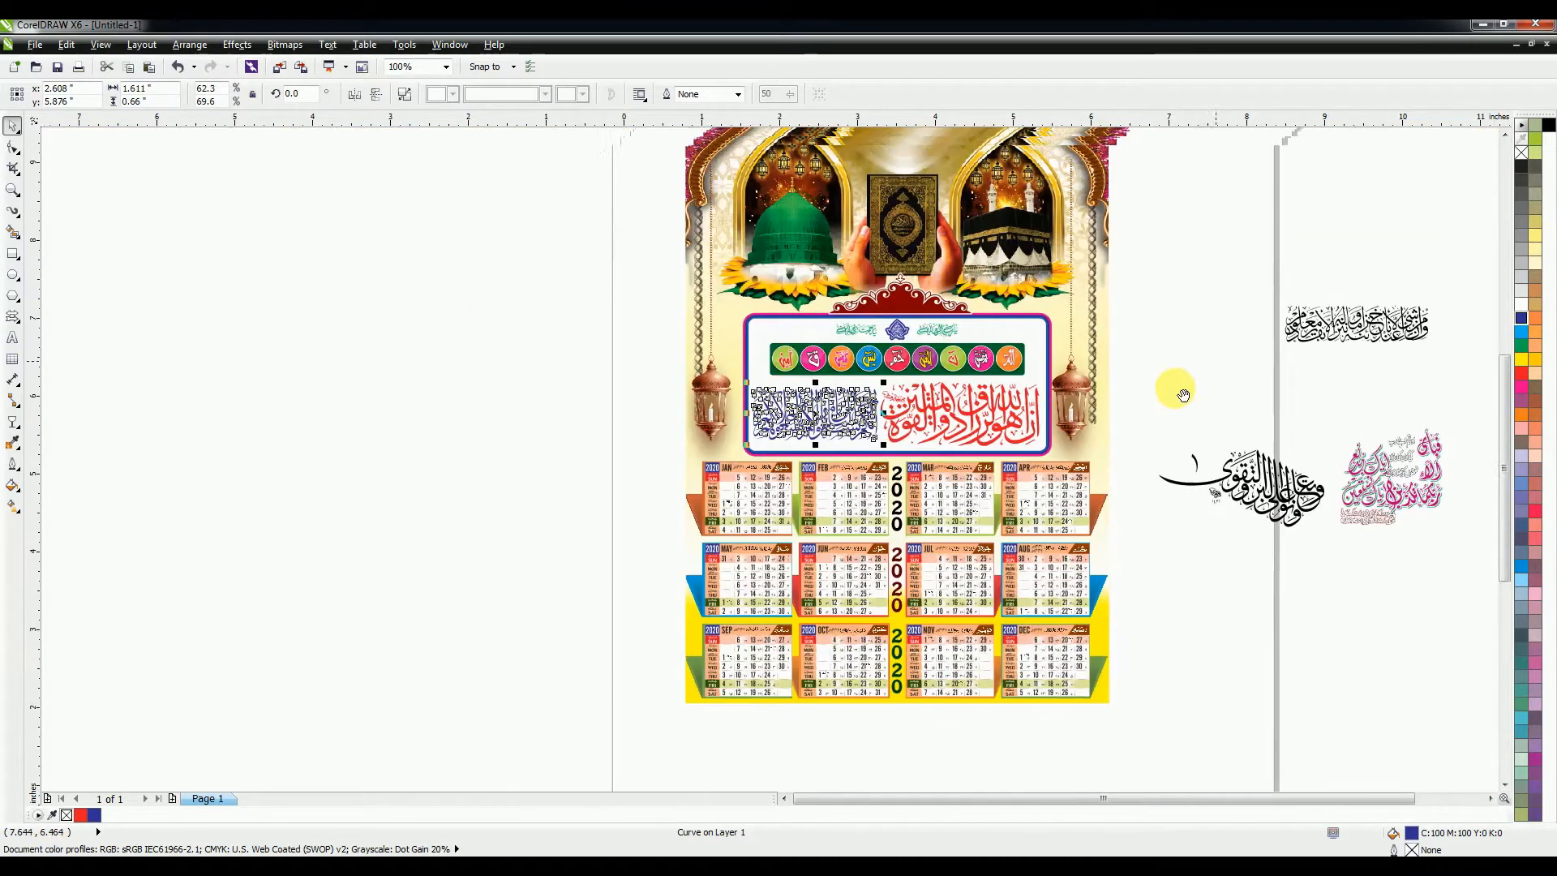
# Step: Move a pink calligraphy group onto the calendar header's top-right corner
pyautogui.moveTo(1108, 356); pyautogui.dragTo(1113, 462)
pyautogui.click(1244, 469)
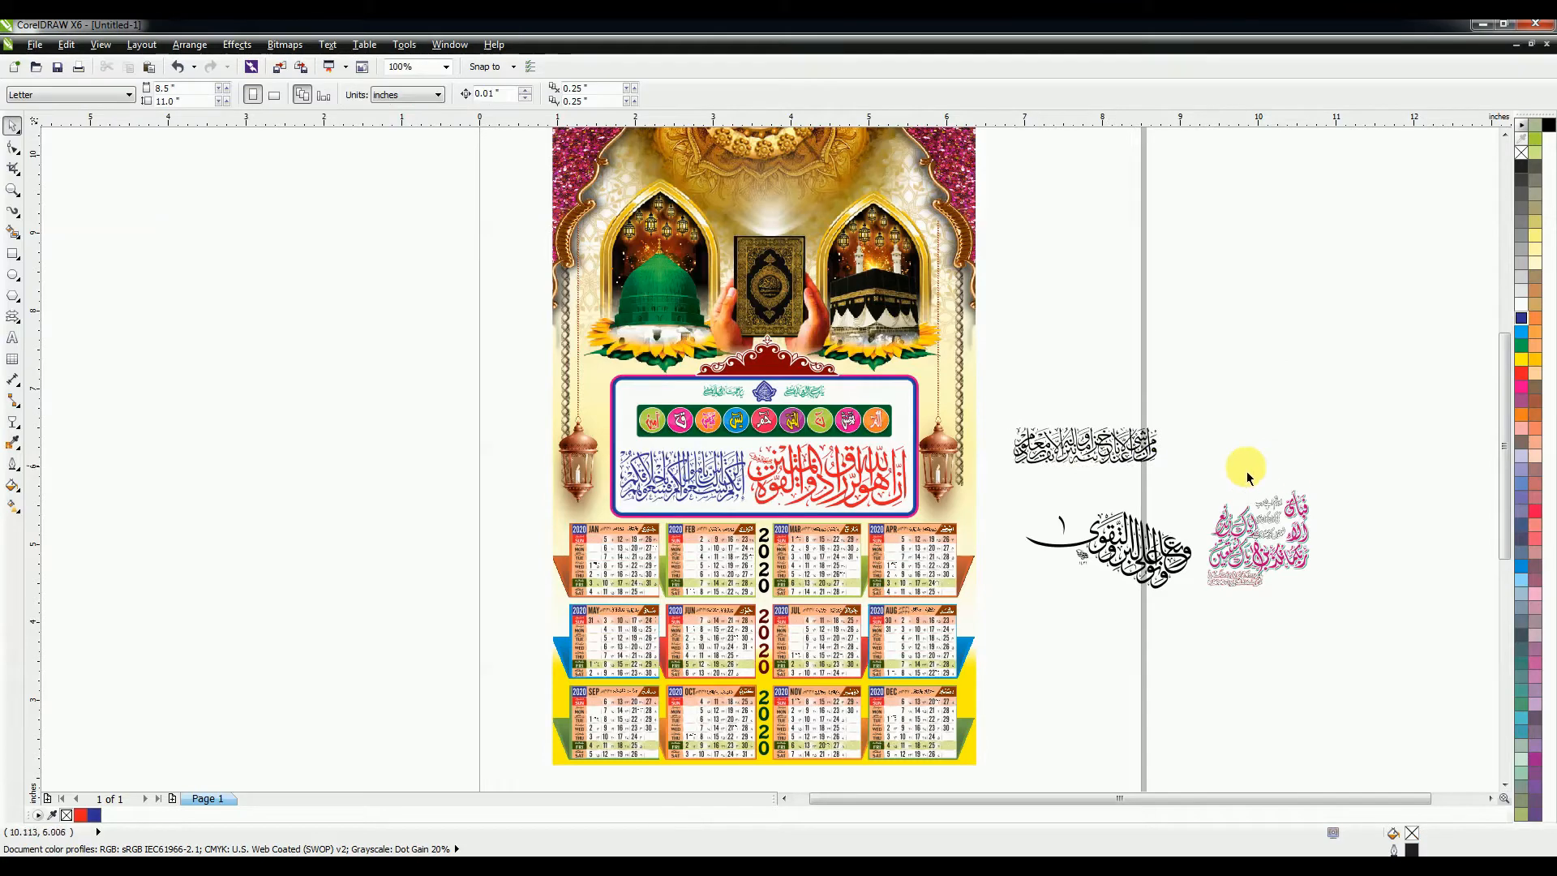
pyautogui.click(1298, 537)
pyautogui.moveTo(1298, 537); pyautogui.dragTo(980, 219)
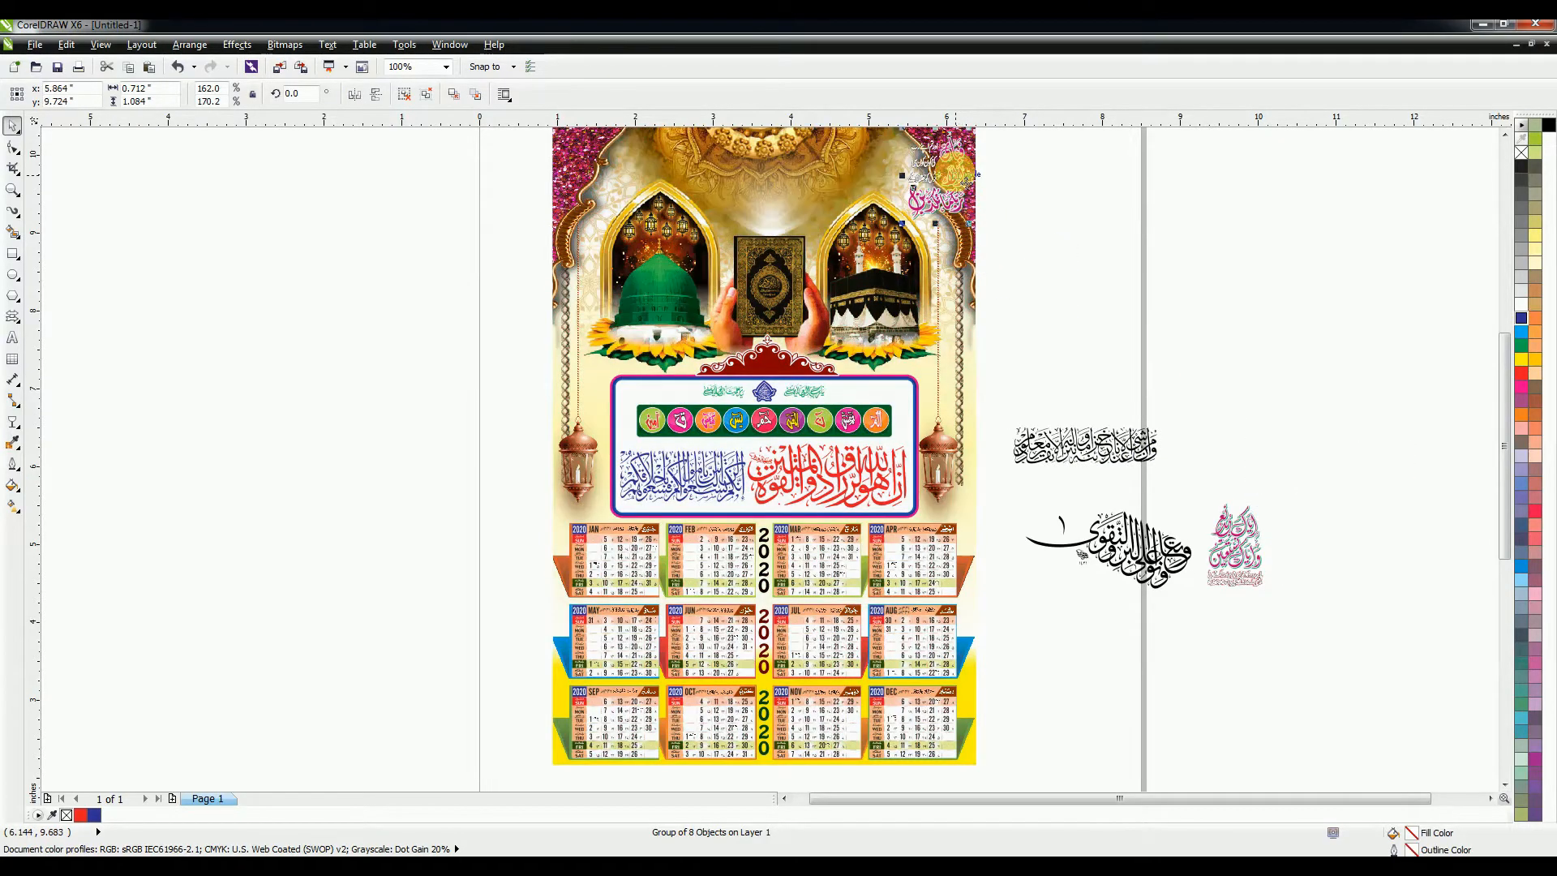
pyautogui.scroll(3, 973, 284)
pyautogui.scroll(2, 965, 357)
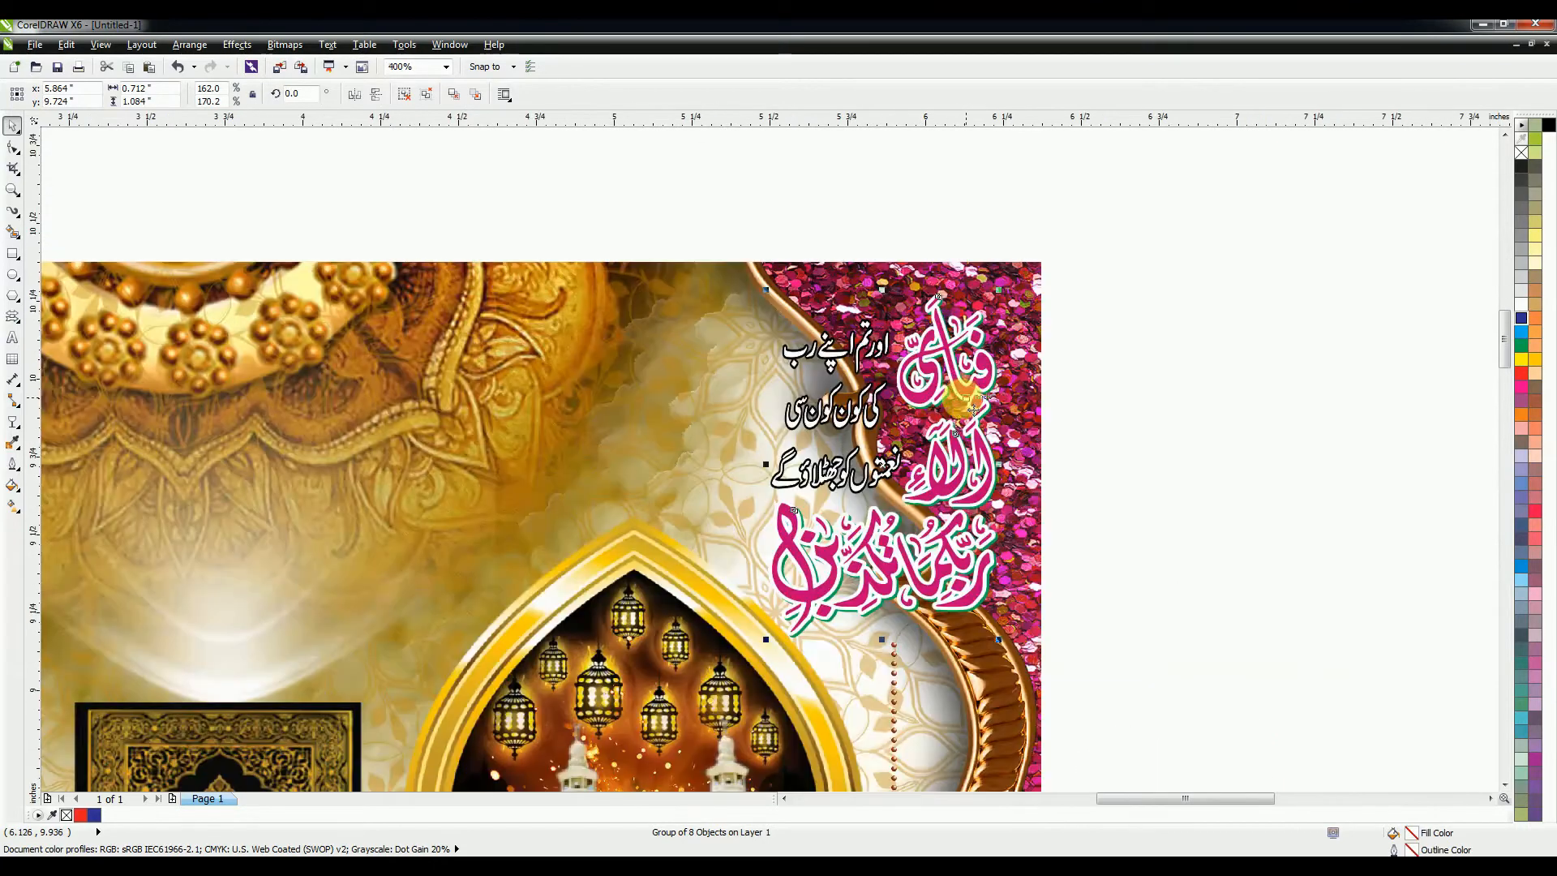
pyautogui.moveTo(970, 401); pyautogui.dragTo(989, 387)
pyautogui.moveTo(993, 386); pyautogui.dragTo(993, 386)
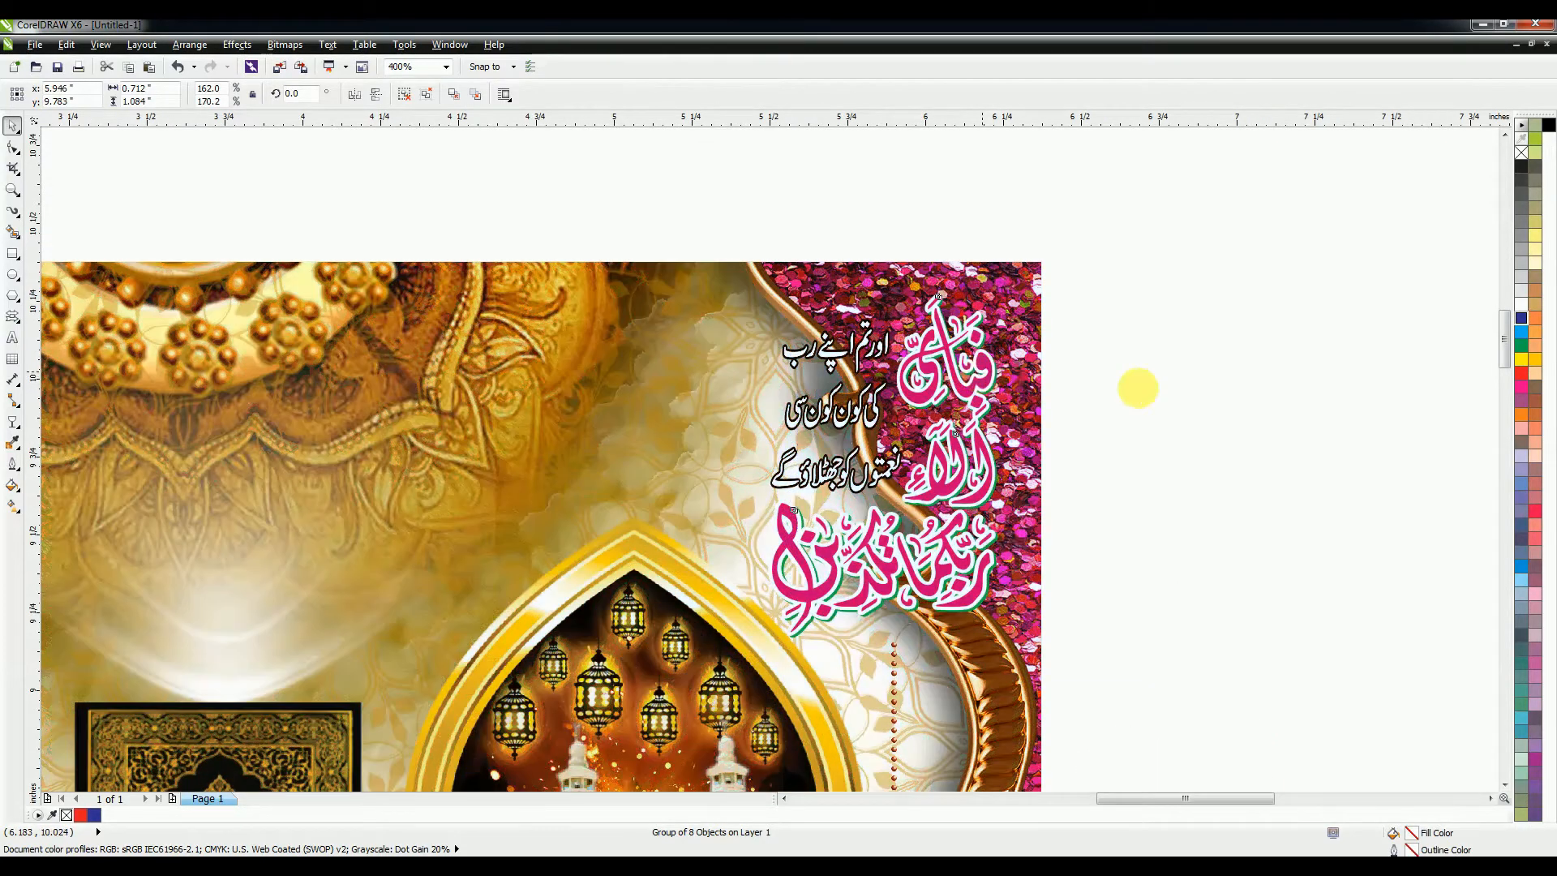
pyautogui.click(1154, 393)
# Step: Group the five remaining pink calligraphy pieces and move them onto the header's top-left
pyautogui.press('F4')
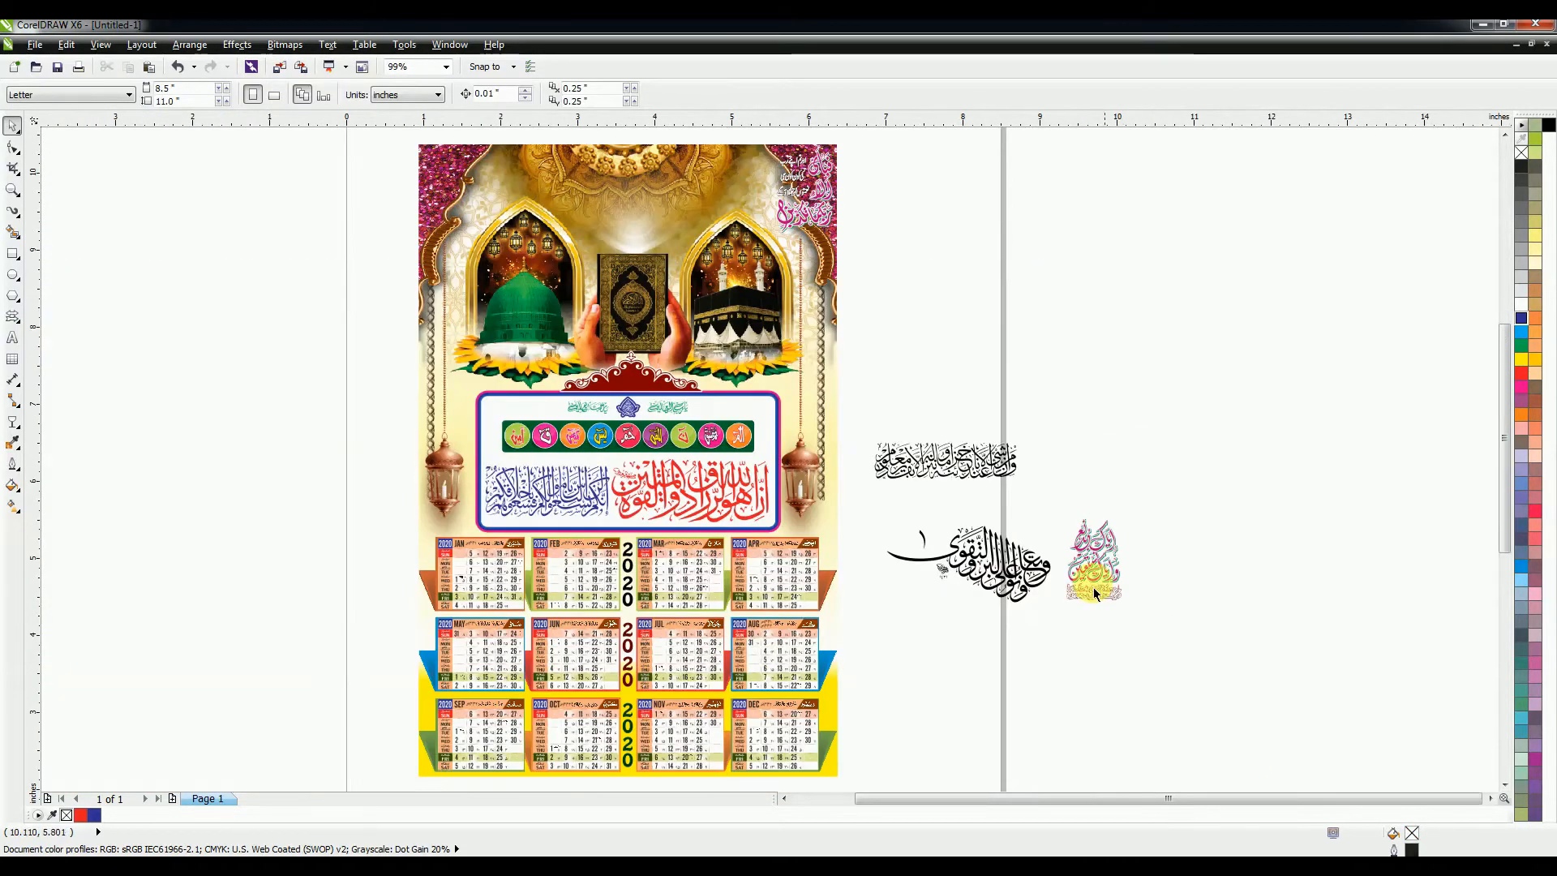
pyautogui.moveTo(1075, 553); pyautogui.dragTo(463, 163)
pyautogui.press('Escape')
pyautogui.moveTo(1171, 505); pyautogui.dragTo(1058, 625)
pyautogui.hotkey('ctrl', 'g')
pyautogui.moveTo(1078, 568); pyautogui.dragTo(838, 462)
pyautogui.press('F2')
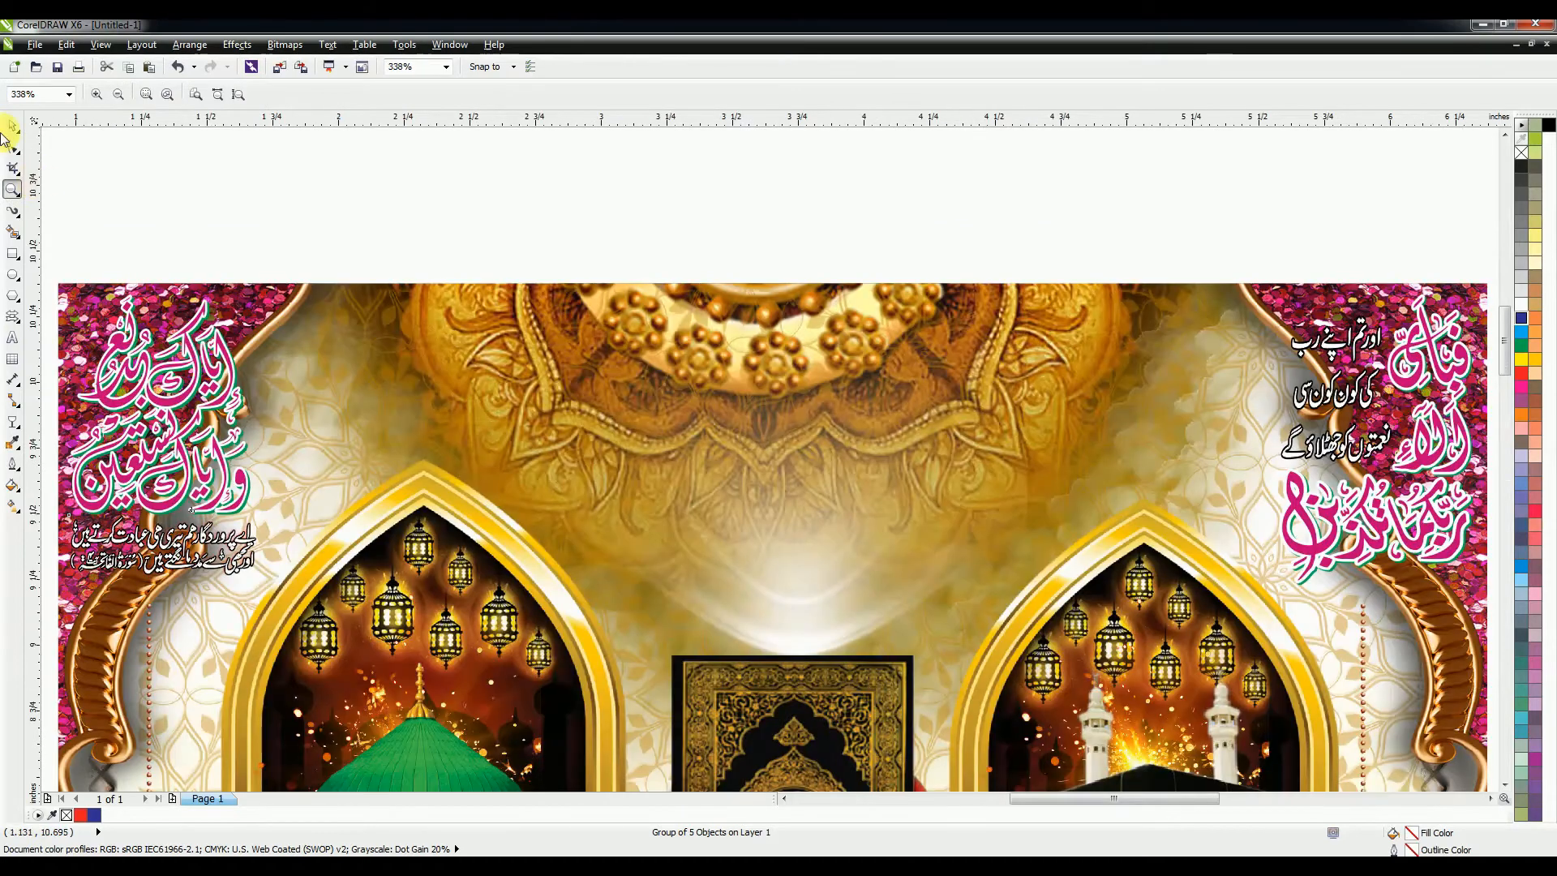
# Step: Colour the left-corner calligraphy blue
pyautogui.click(11, 132)
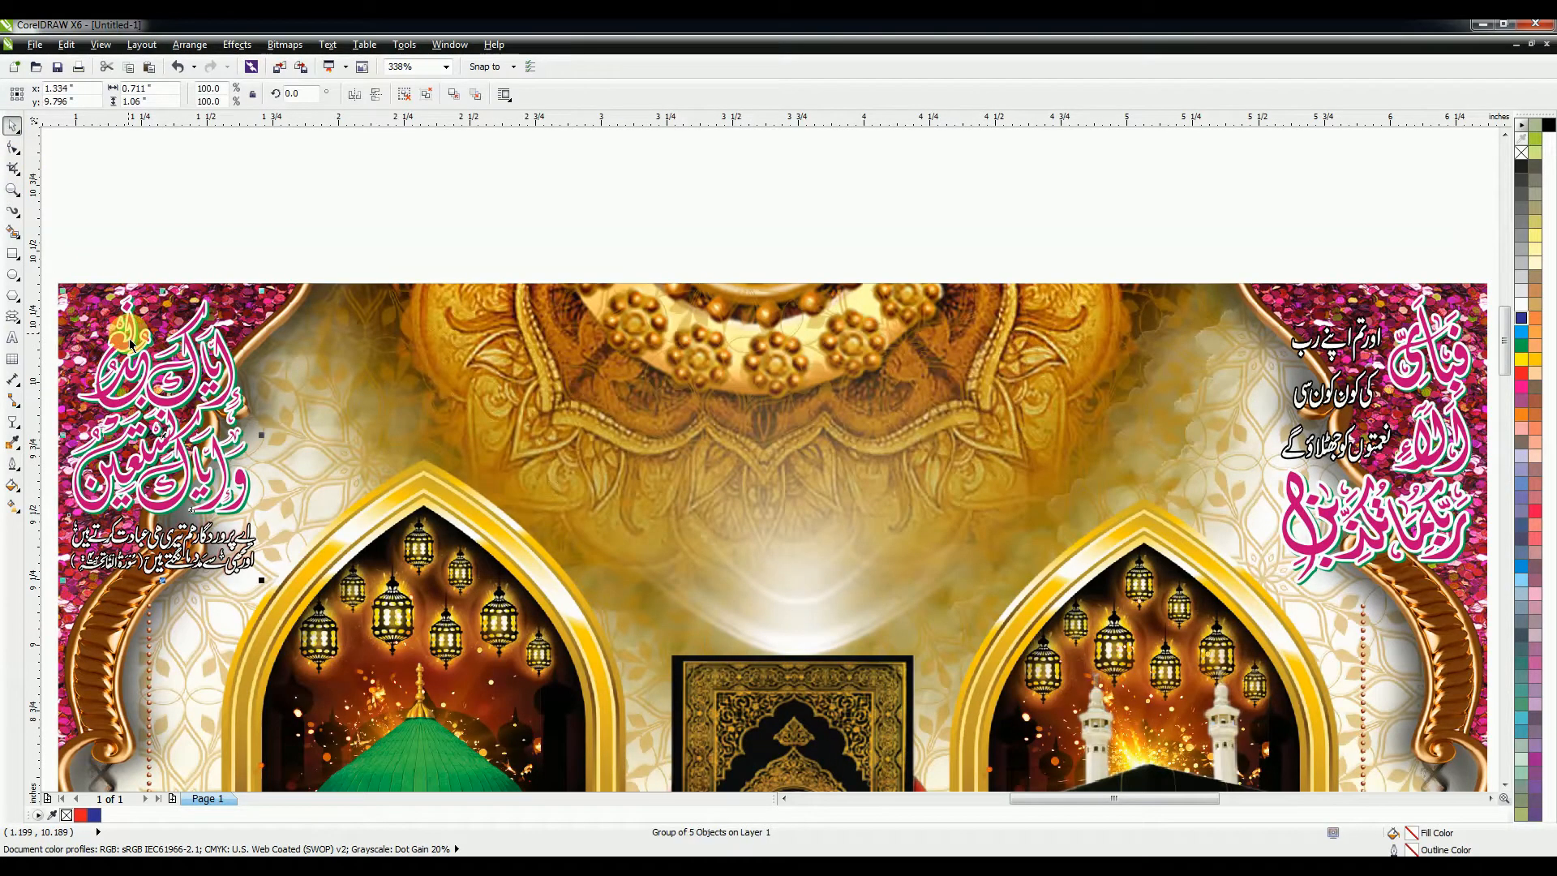
pyautogui.click(210, 372)
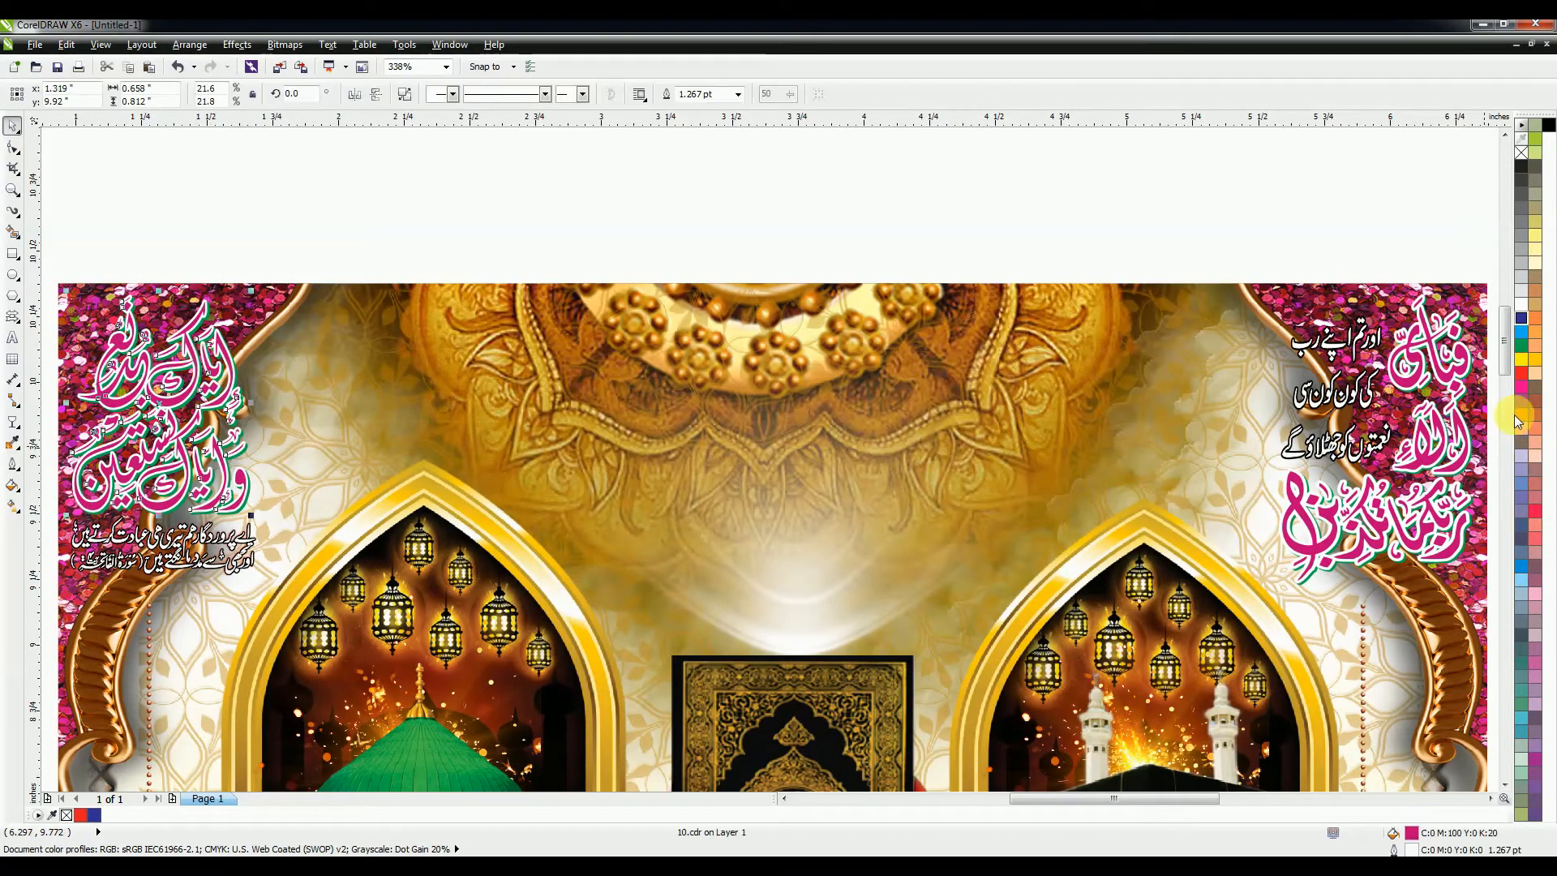
pyautogui.click(1520, 317)
# Step: Ungroup the right-corner calligraphy, colour its pieces blue, and regroup them
pyautogui.click(1400, 493)
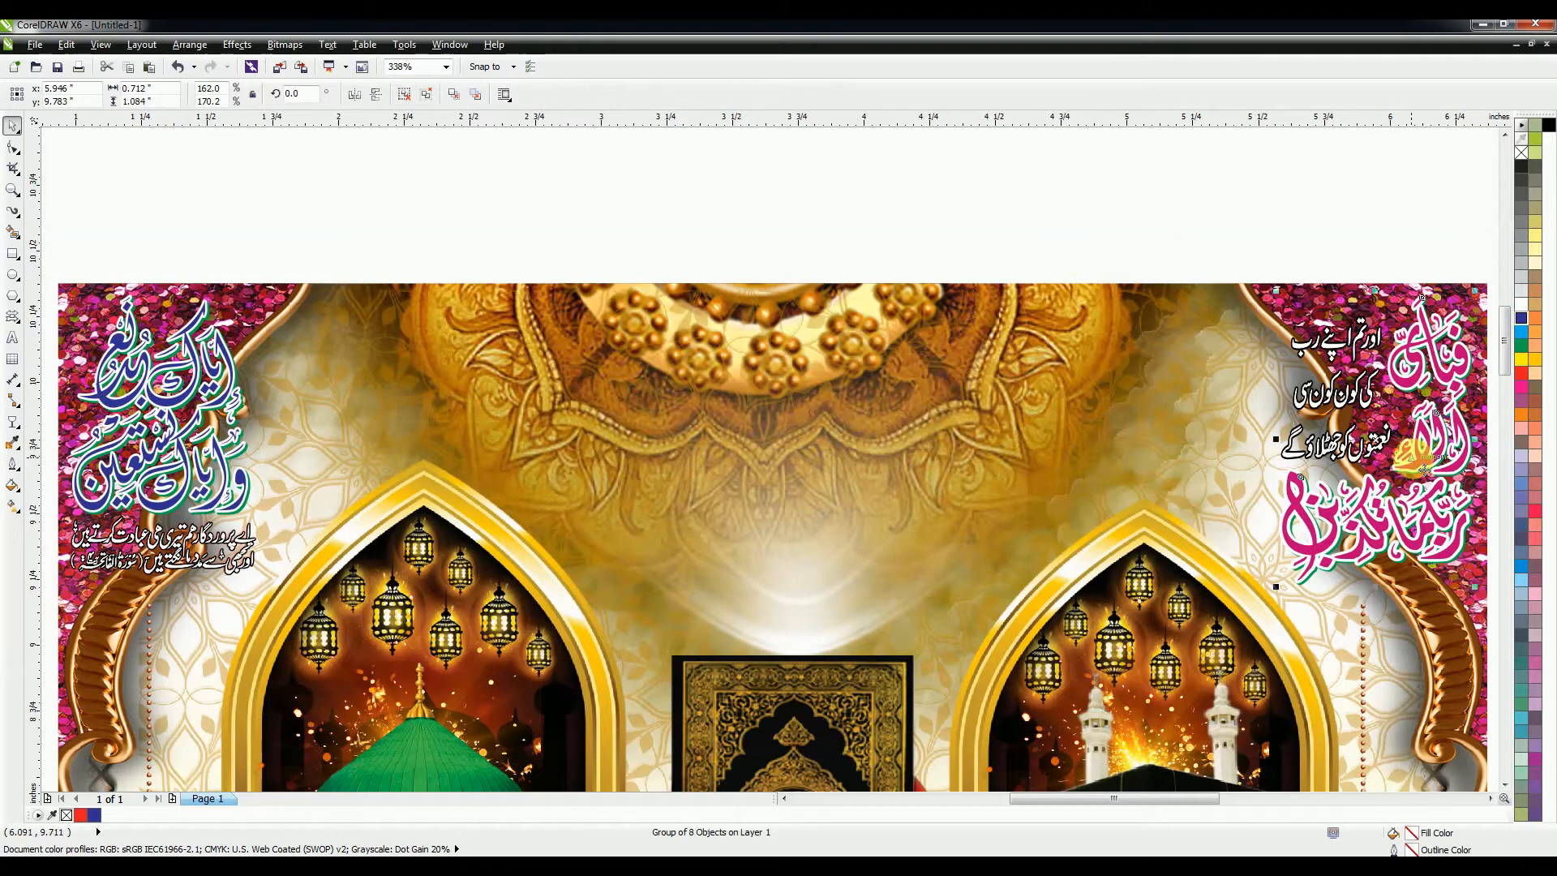
pyautogui.hotkey('ctrl', 'u')
pyautogui.click(1346, 234)
pyautogui.click(1409, 357)
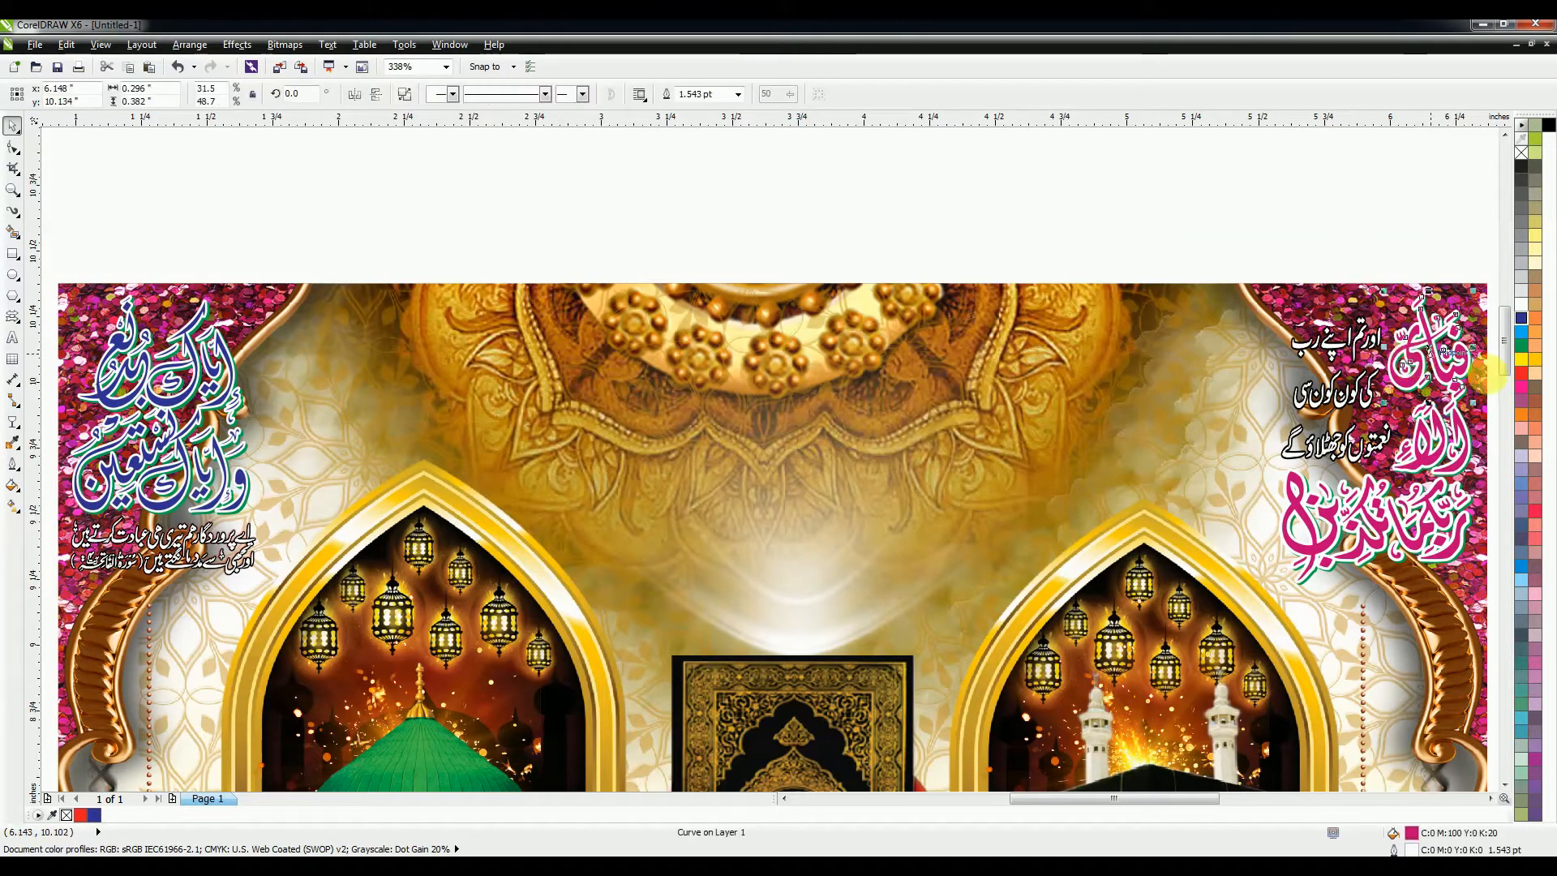
pyautogui.keyDown('shift'); pyautogui.click(1455, 426); pyautogui.keyUp('shift')
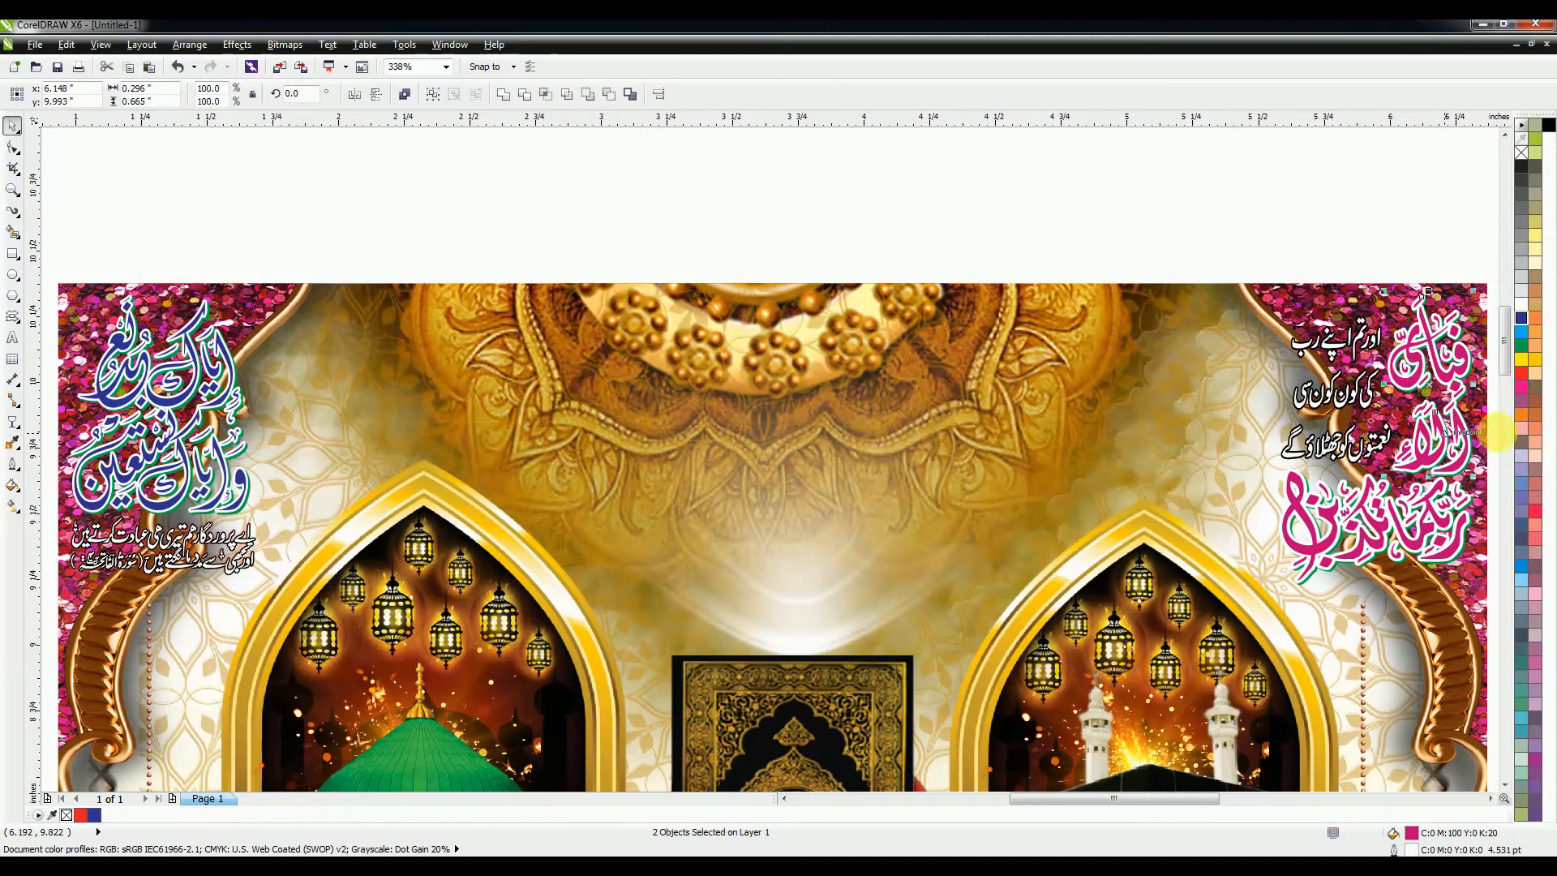
pyautogui.click(1520, 319)
pyautogui.keyDown('shift'); pyautogui.click(1429, 505); pyautogui.keyUp('shift')
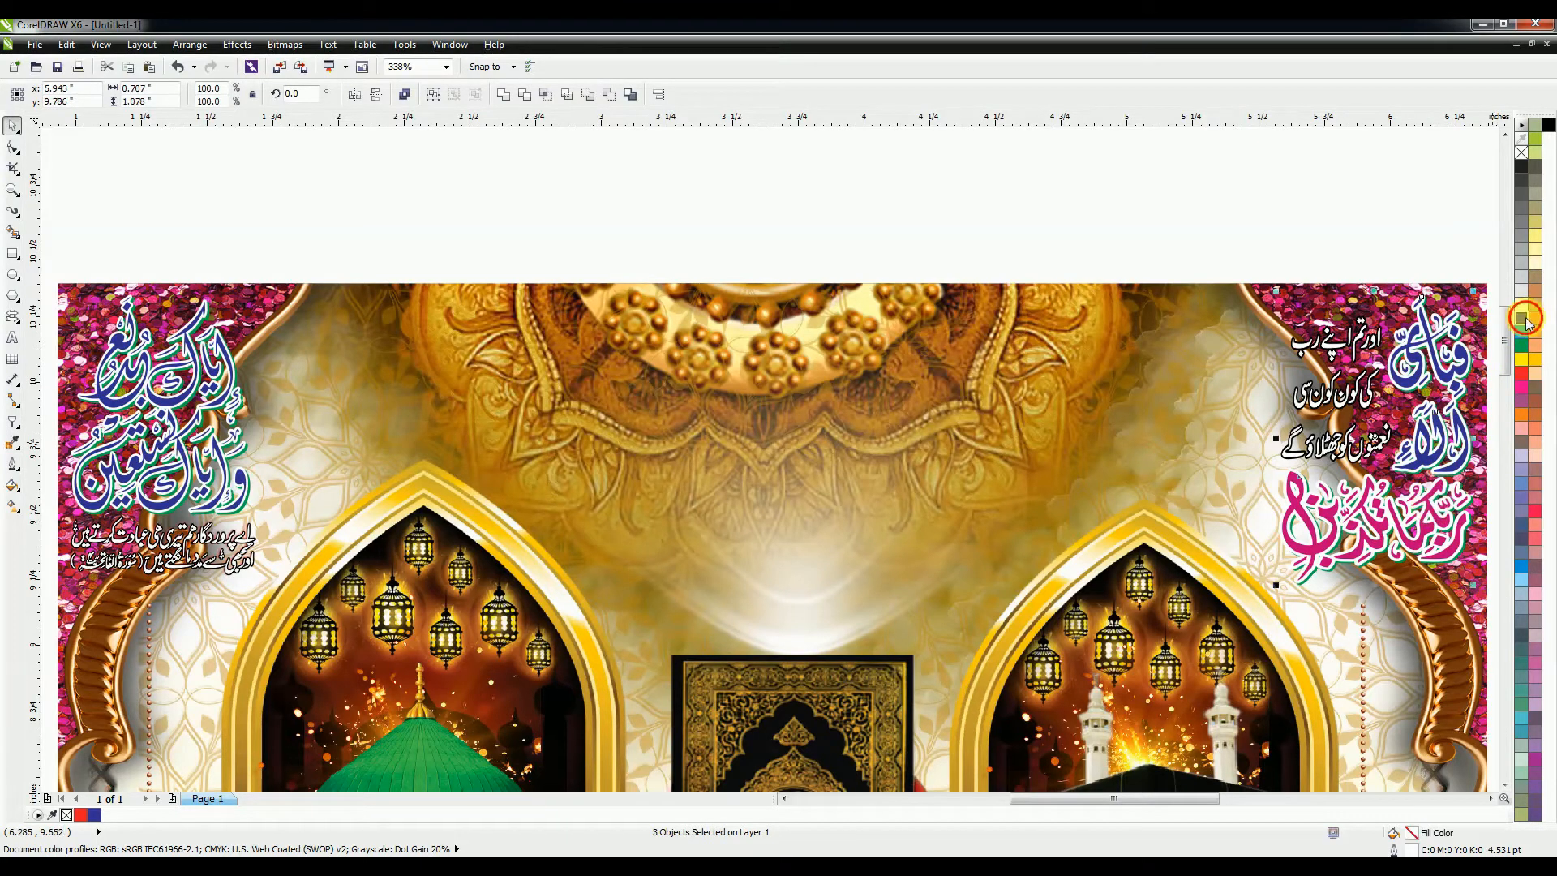
pyautogui.click(1520, 319)
pyautogui.moveTo(1113, 256)
pyautogui.mouseDown()
pyautogui.moveTo(1444, 581)
pyautogui.moveTo(1496, 604)
pyautogui.mouseUp()
pyautogui.hotkey('ctrl', 'g')
# Step: Group all pieces of the left-corner calligraphy together
pyautogui.moveTo(452, 284); pyautogui.dragTo(827, 304)
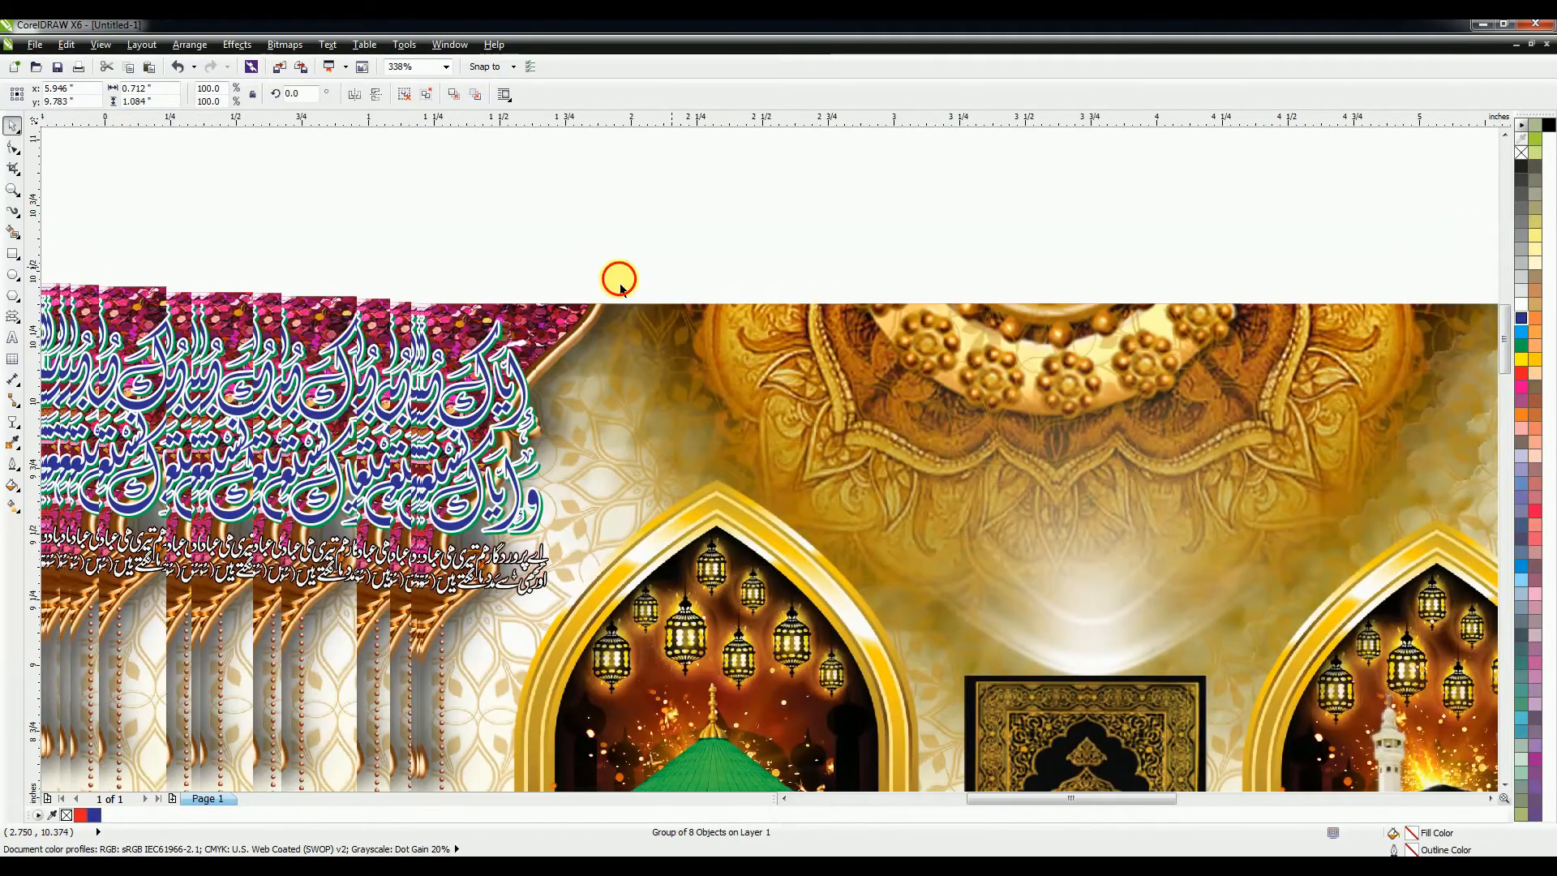
pyautogui.moveTo(620, 270)
pyautogui.mouseDown()
pyautogui.moveTo(266, 607)
pyautogui.moveTo(339, 580)
pyautogui.mouseUp()
pyautogui.hotkey('ctrl', 'g')
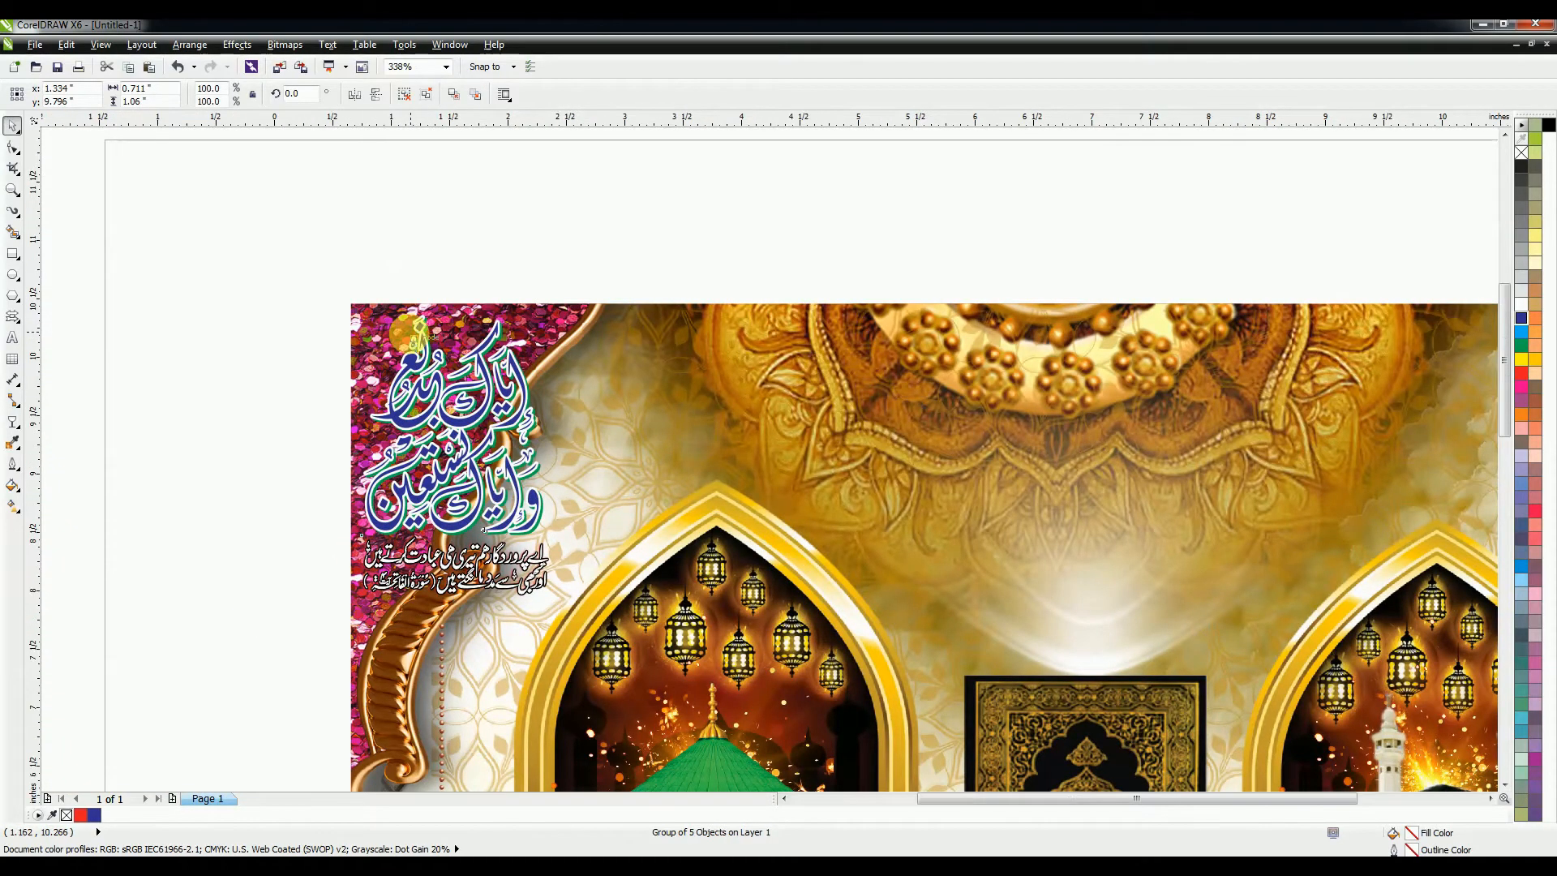
pyautogui.scroll(-4, 410, 322)
pyautogui.moveTo(295, 283); pyautogui.dragTo(1063, 483)
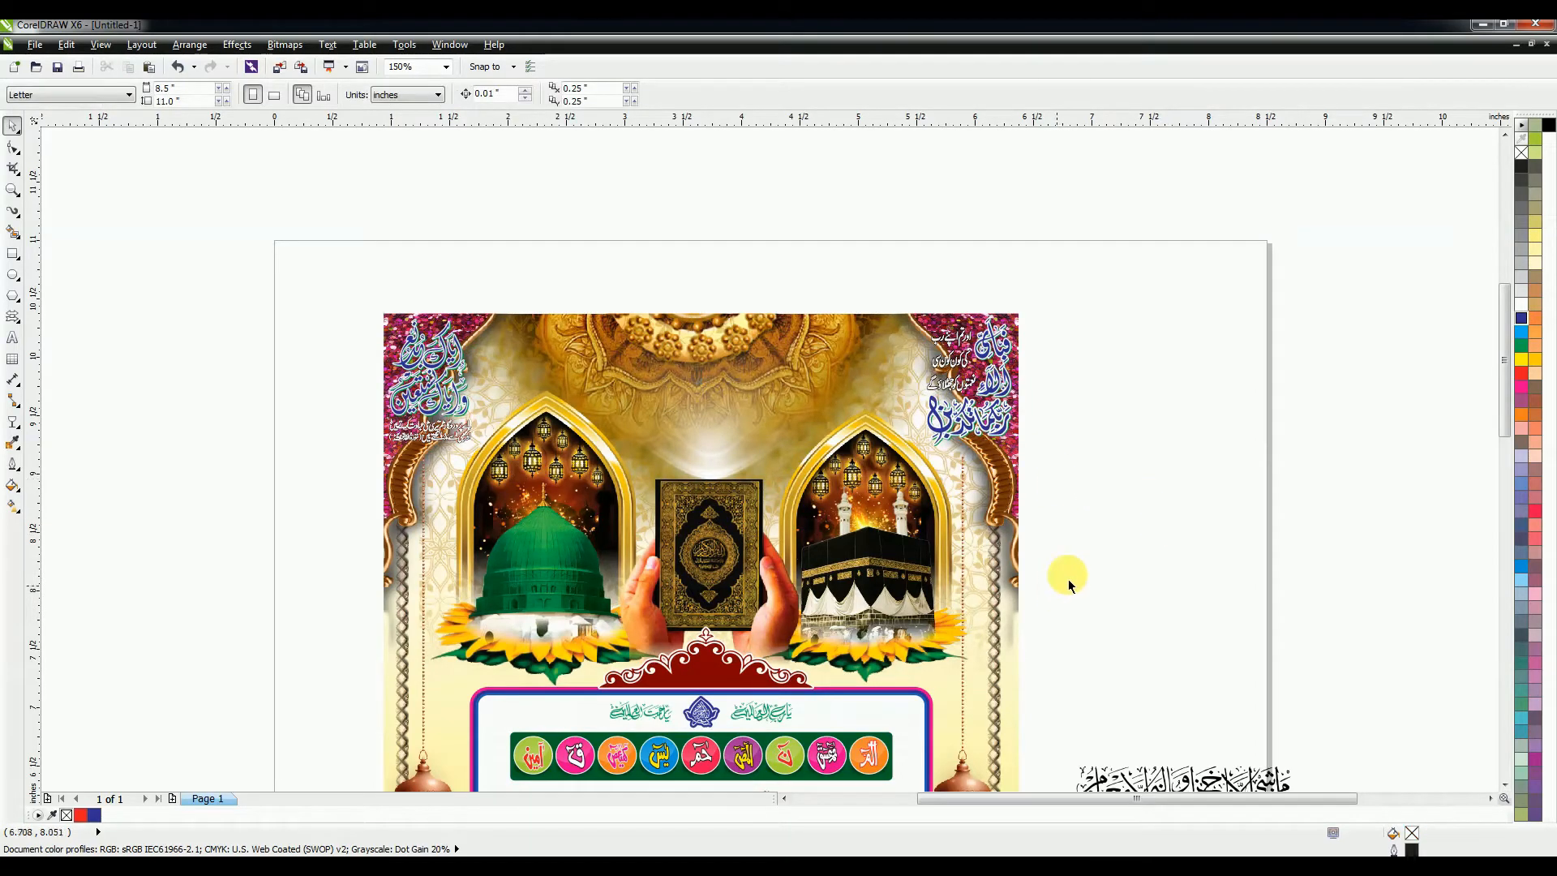
# Step: Place a small green calligraphy above each of the two arches, enlarging the left one
pyautogui.click(713, 723)
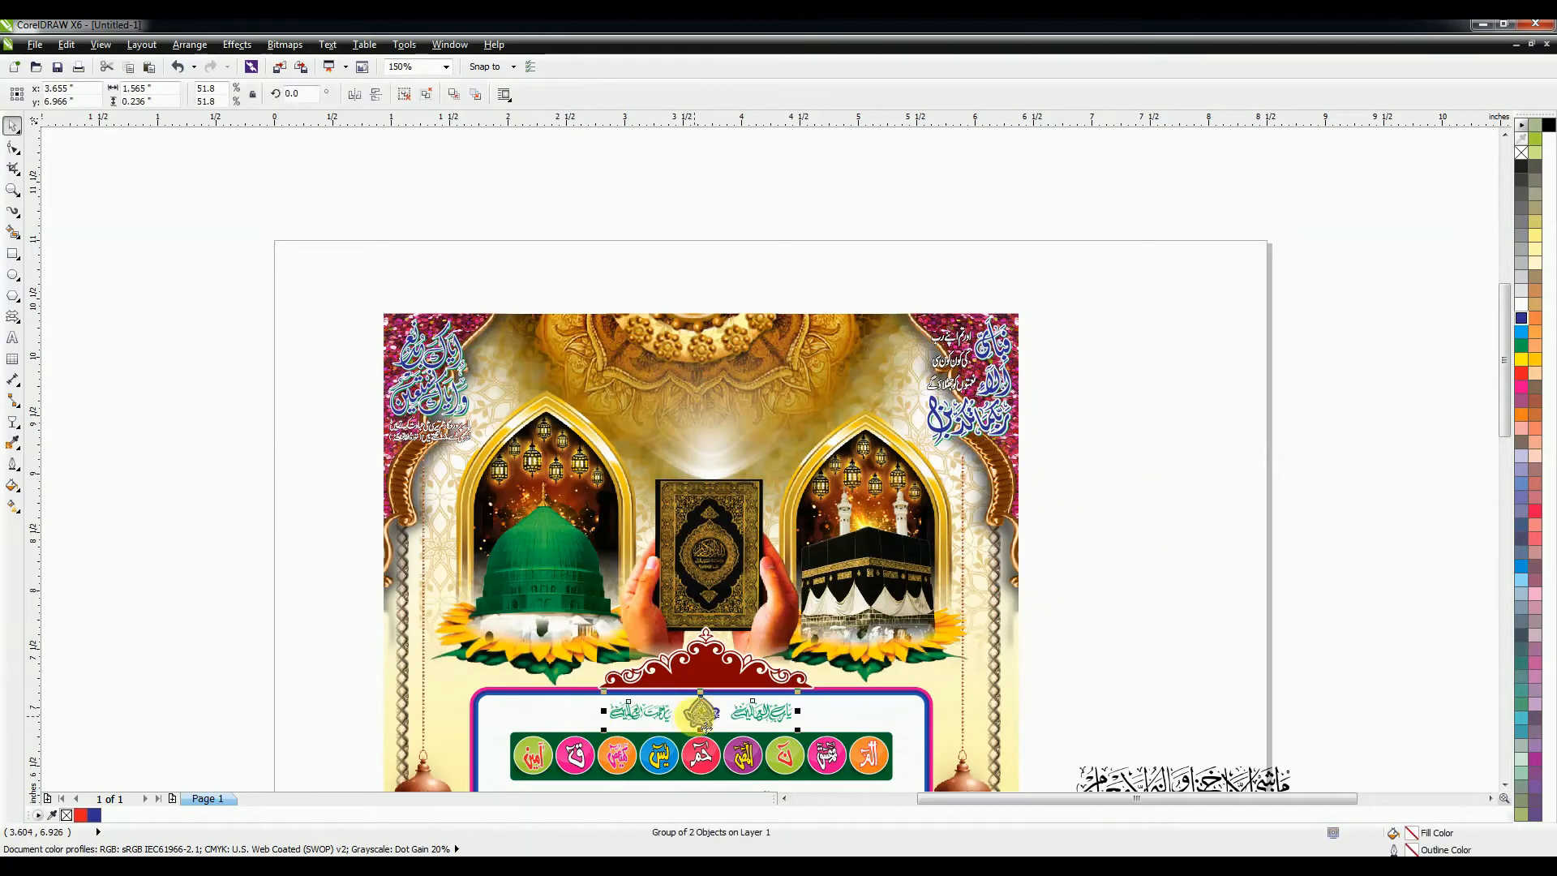
pyautogui.moveTo(699, 716); pyautogui.dragTo(701, 292)
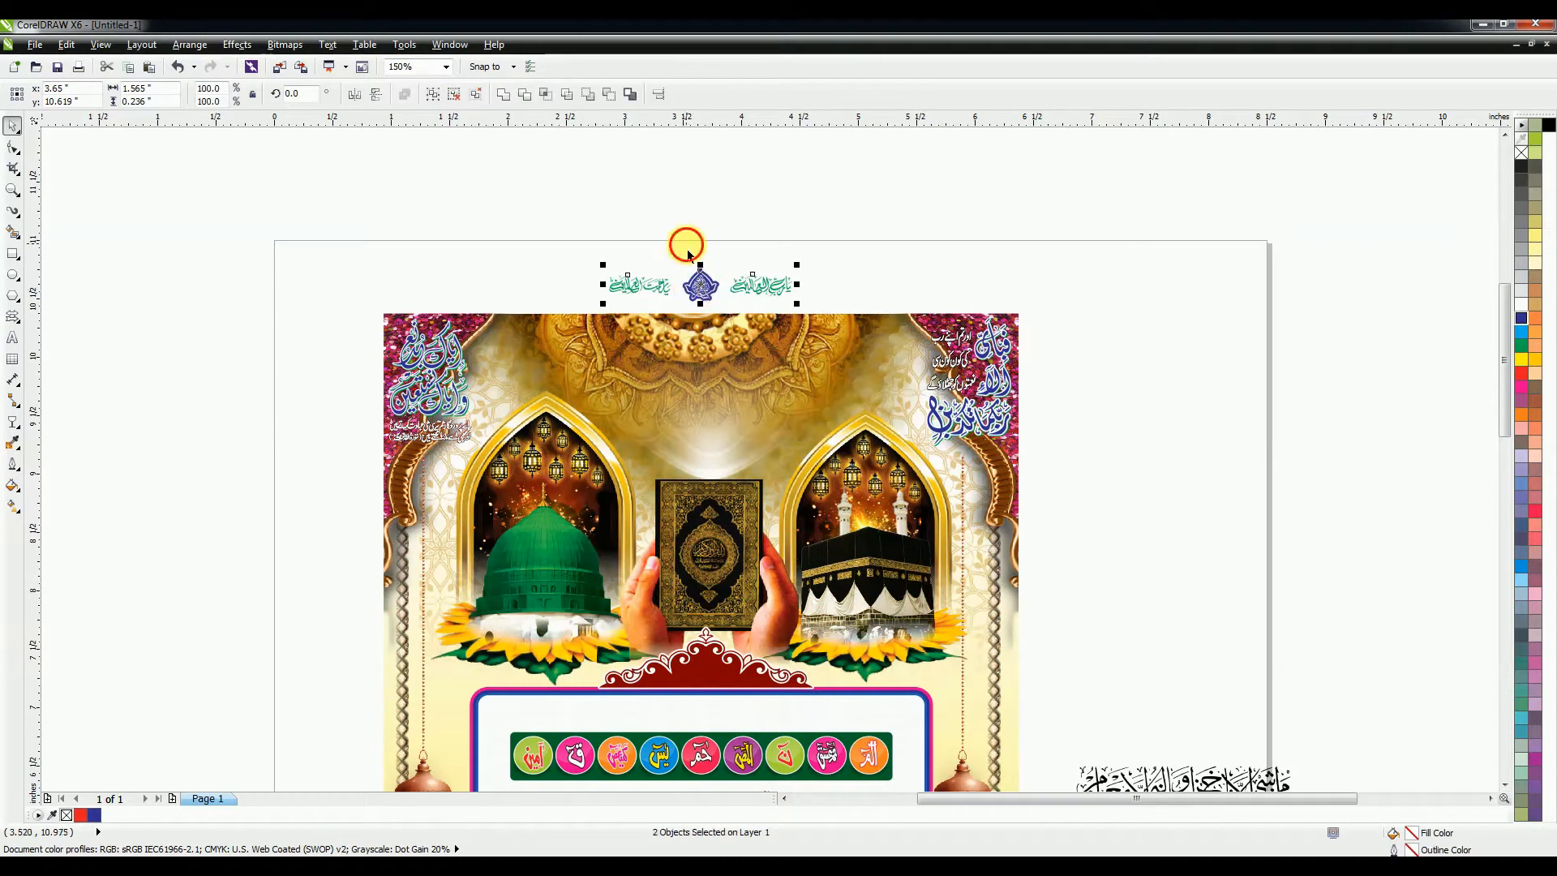
pyautogui.click(671, 218)
pyautogui.moveTo(656, 284); pyautogui.dragTo(545, 412)
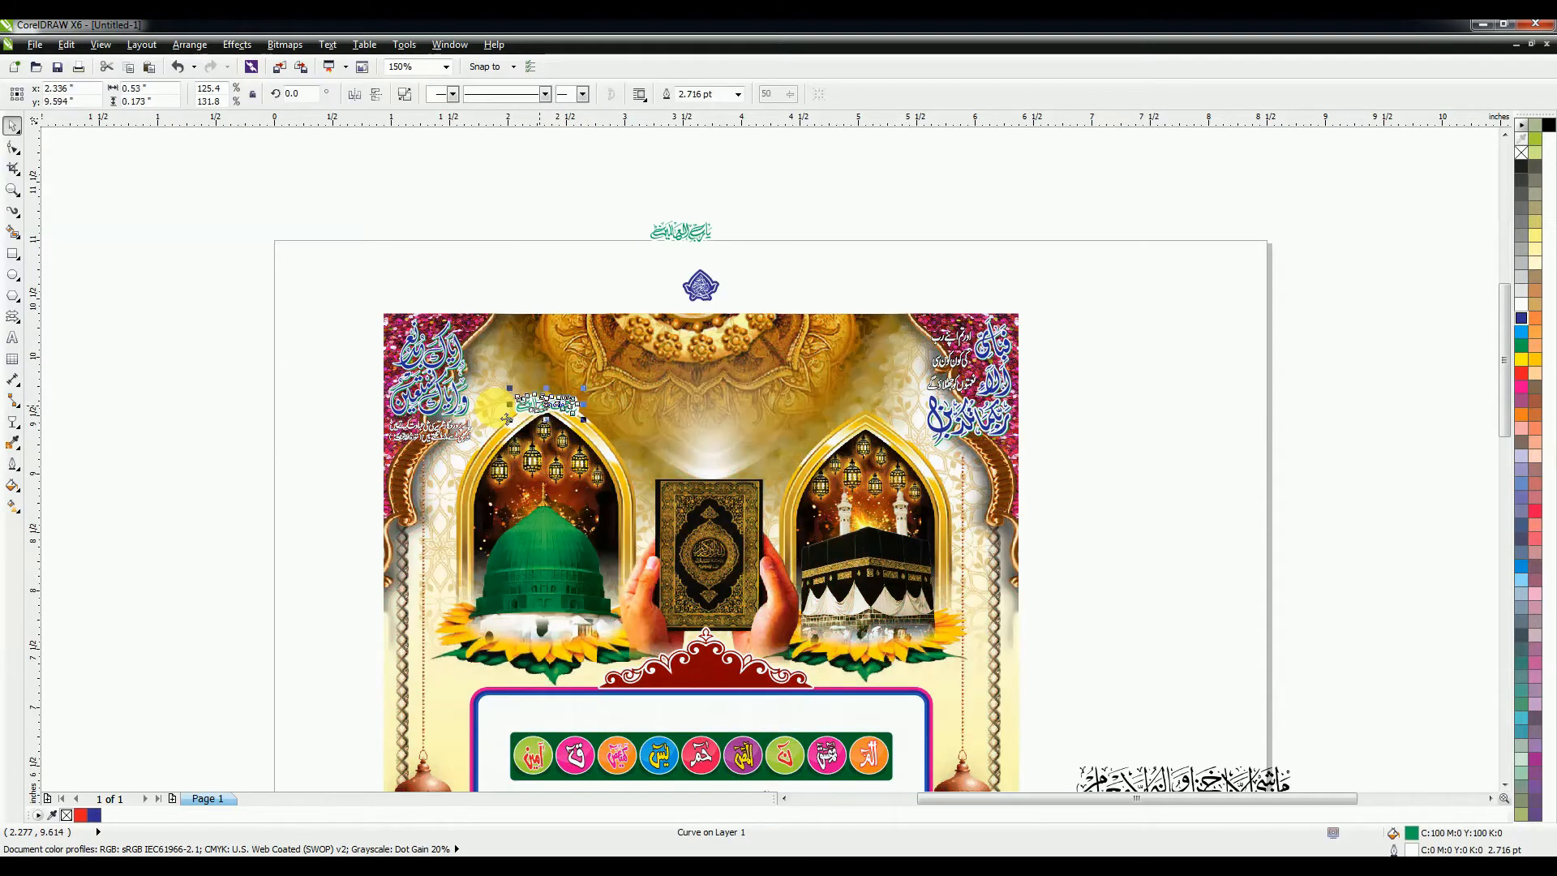
pyautogui.scroll(4, 545, 412)
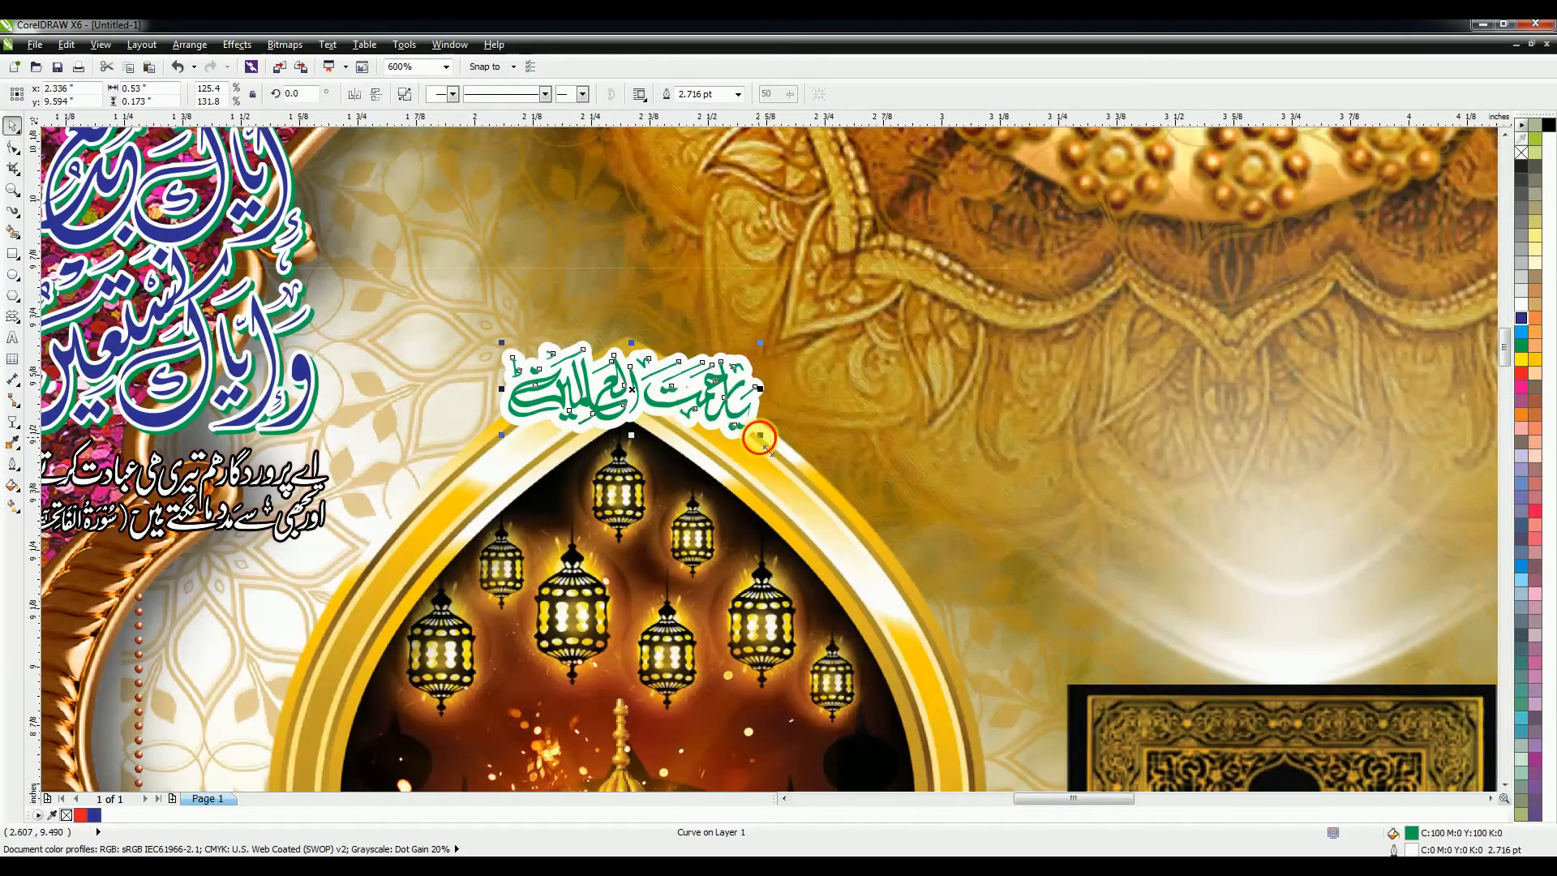
pyautogui.moveTo(764, 444); pyautogui.dragTo(831, 466)
pyautogui.scroll(-4, 799, 286)
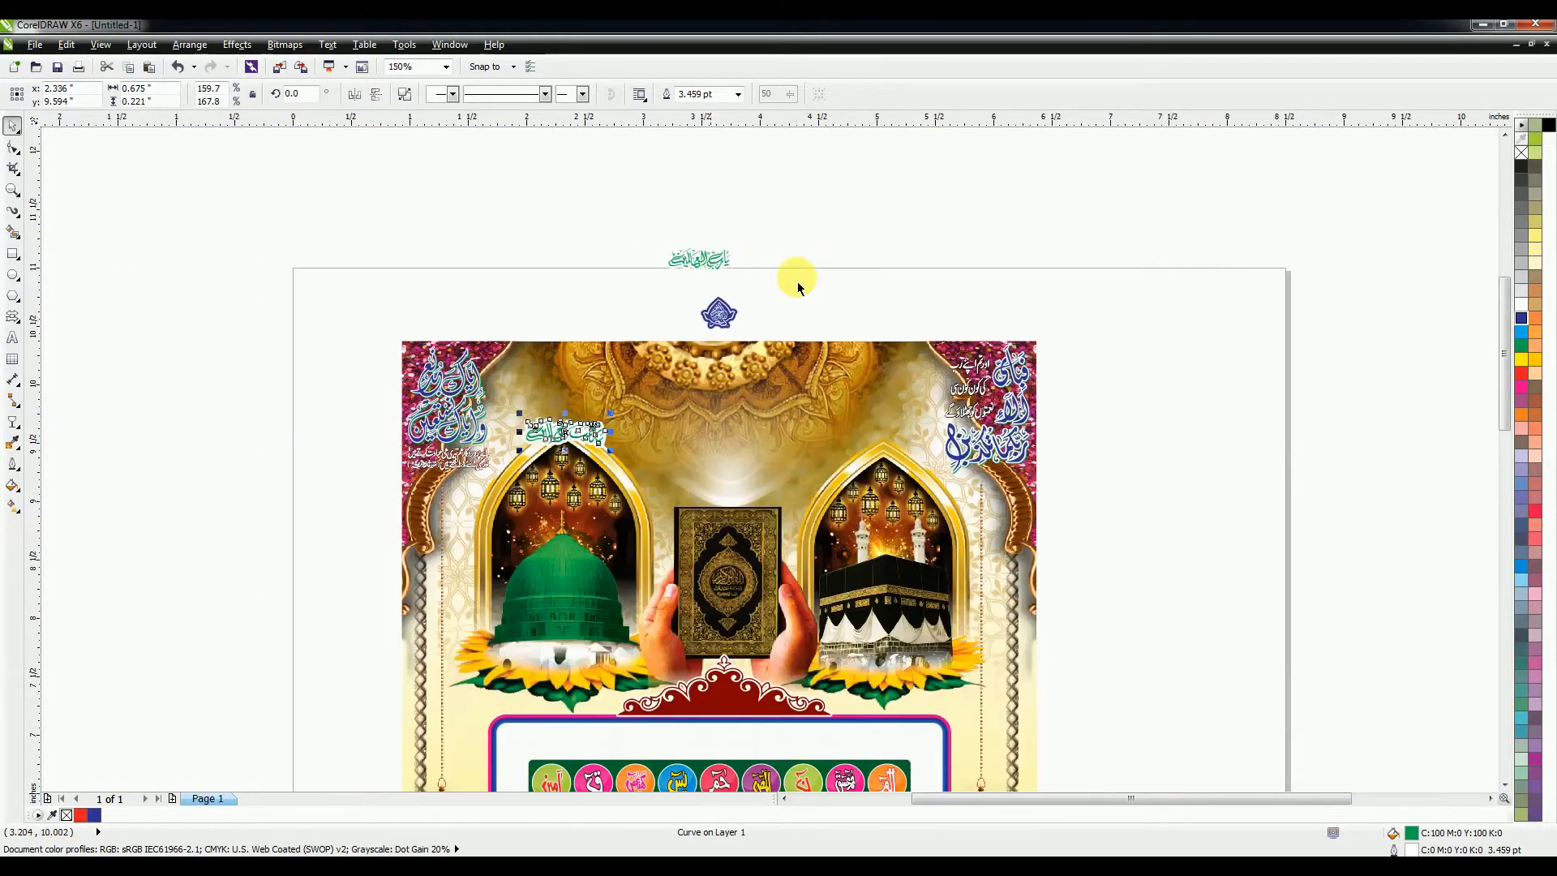
pyautogui.click(712, 259)
pyautogui.moveTo(720, 271); pyautogui.dragTo(892, 461)
# Step: Move the small blue emblem down onto the header artwork
pyautogui.click(718, 312)
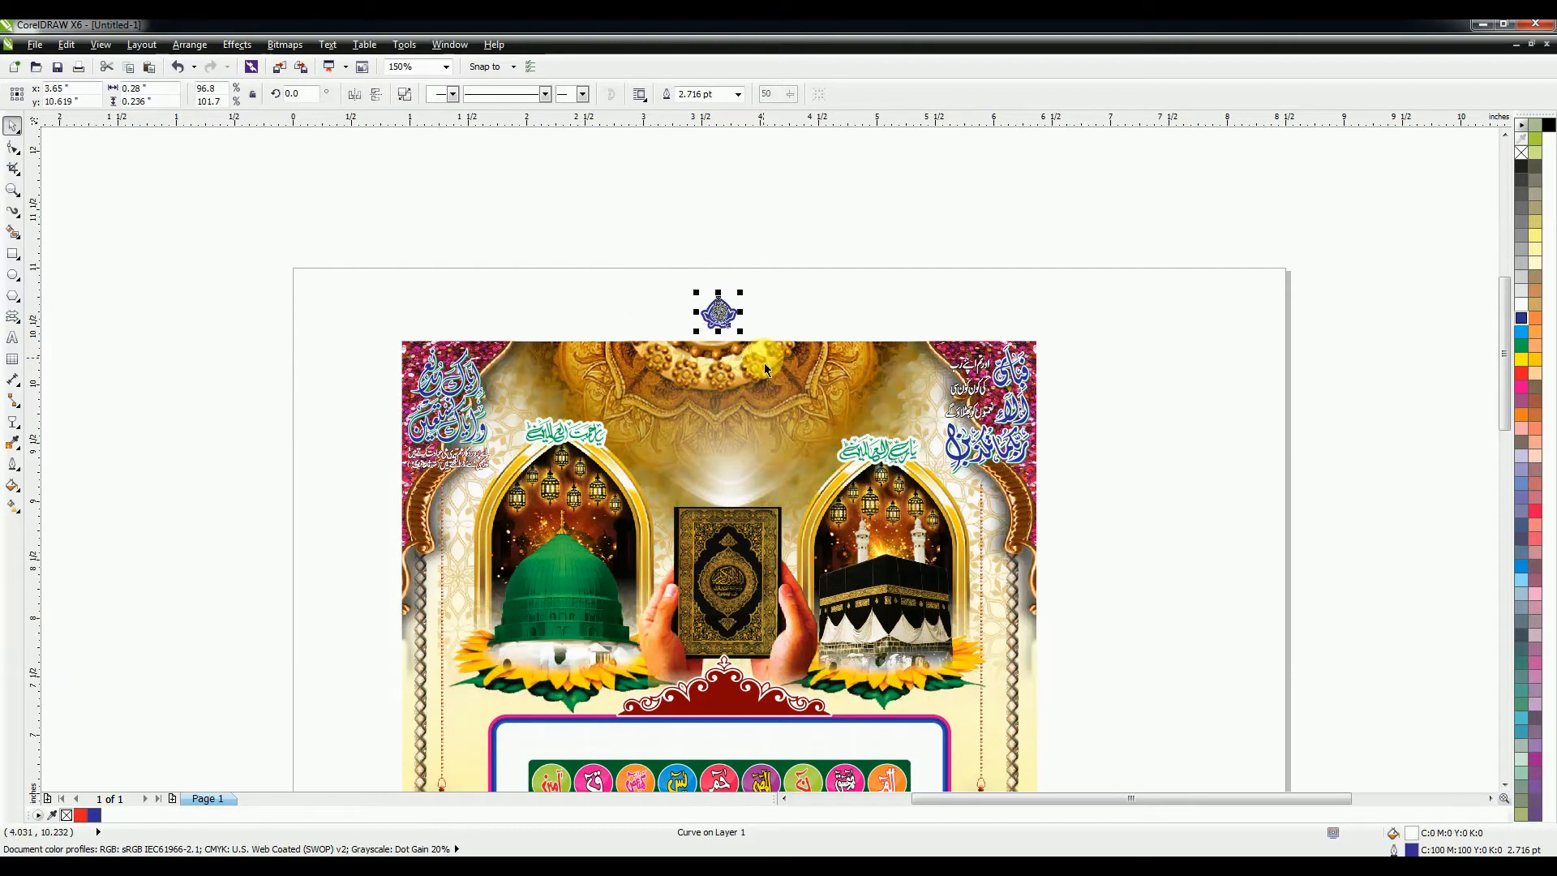
pyautogui.moveTo(731, 327); pyautogui.dragTo(764, 406)
pyautogui.keyDown('shift'); pyautogui.click(812, 387); pyautogui.keyUp('shift')
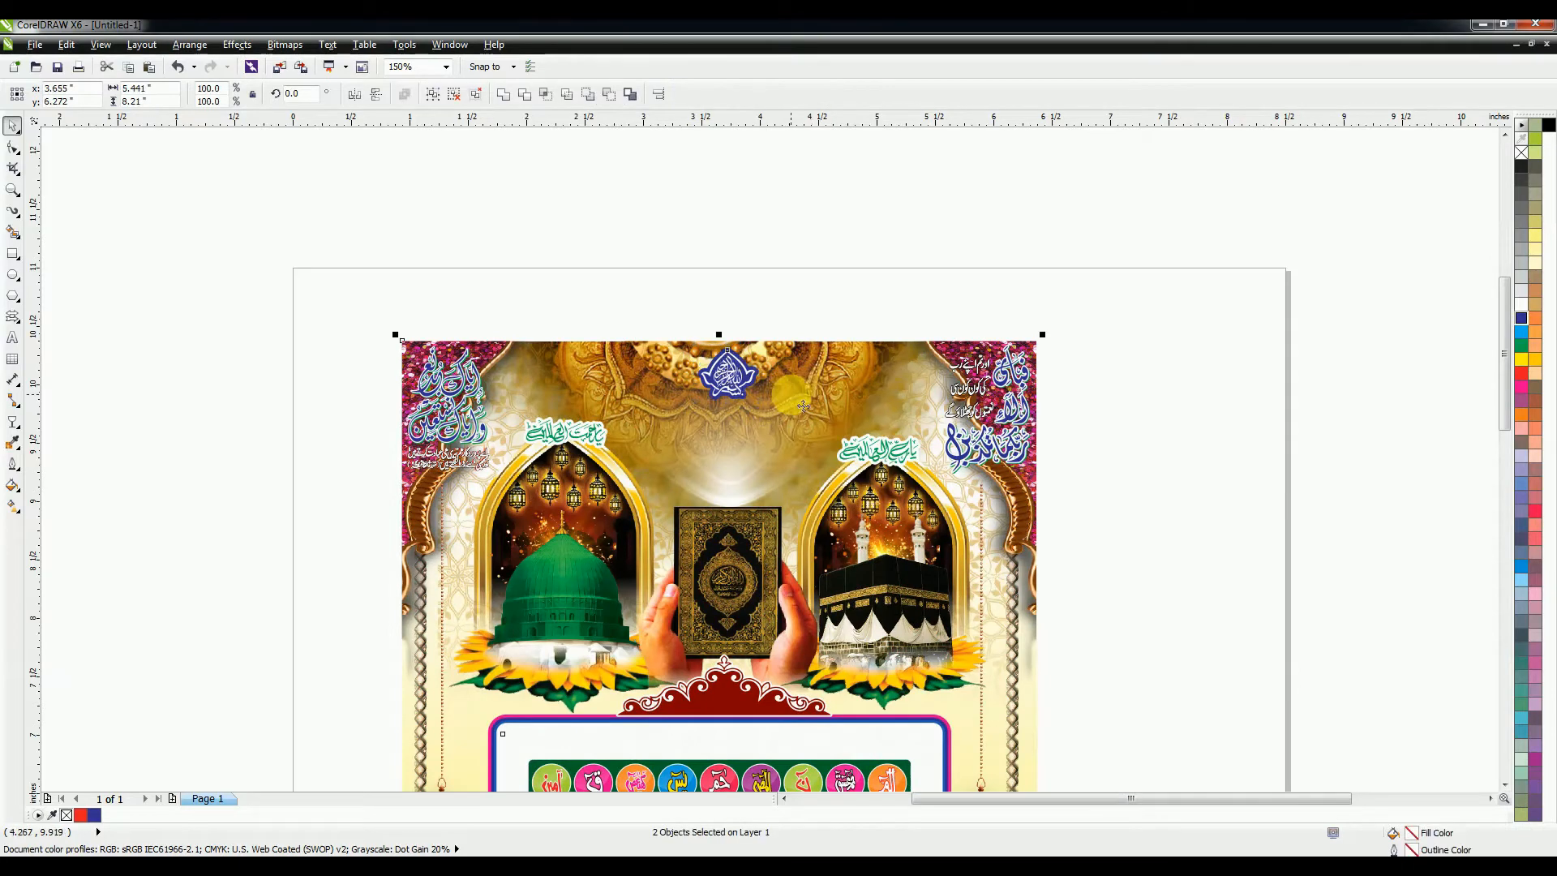
# Step: Centre the blue emblem horizontally on the header
pyautogui.press('c')
pyautogui.click(785, 264)
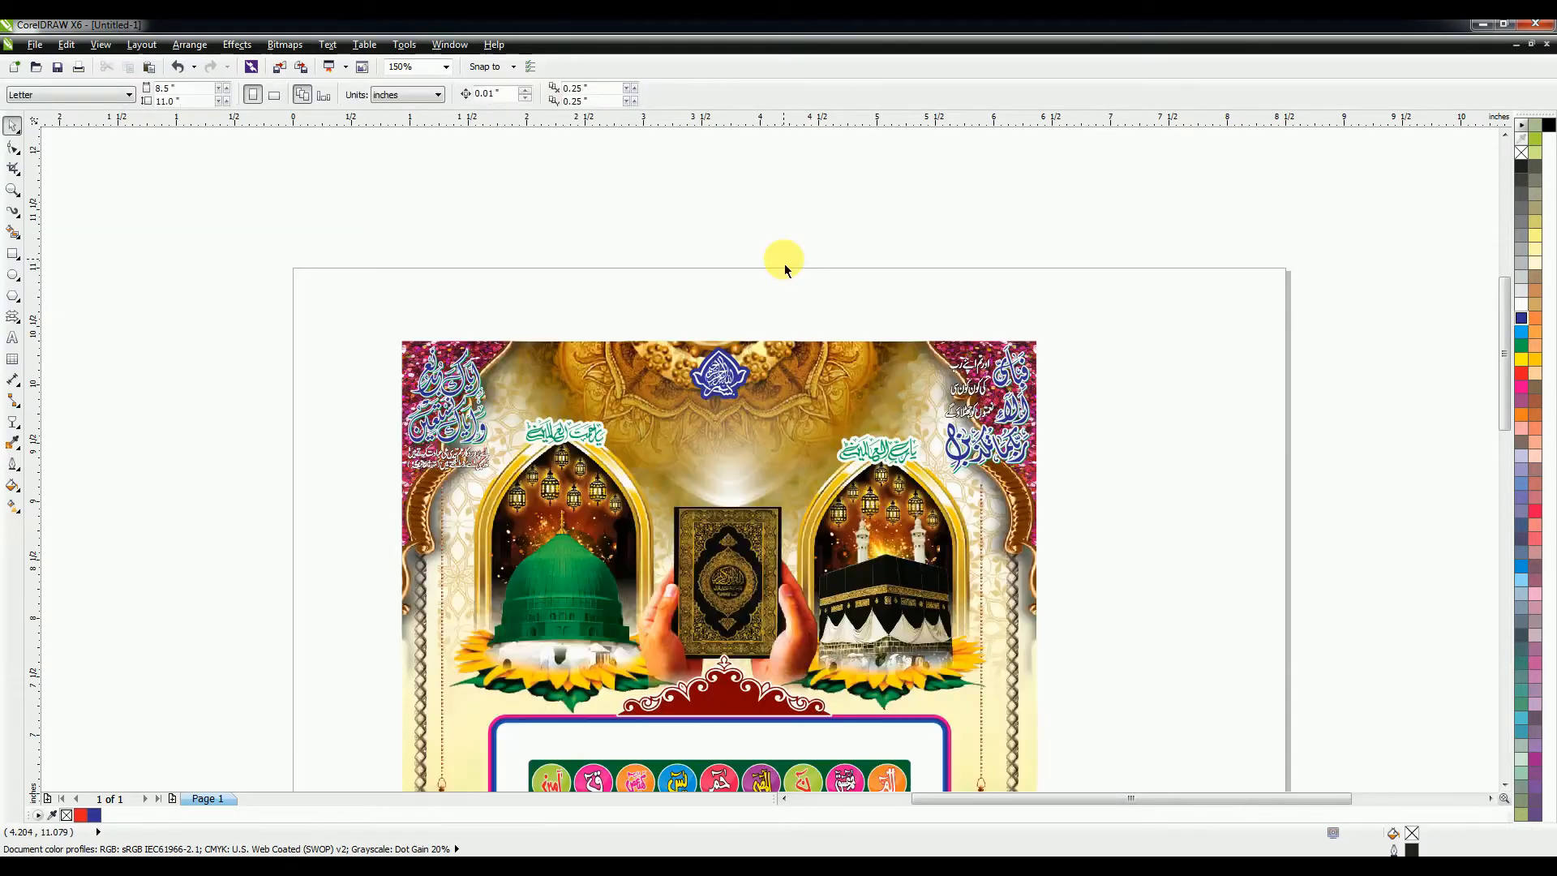
pyautogui.scroll(-1, 785, 265)
# Step: Position the coloured circles strip over its box and enlarge its frame
pyautogui.click(997, 548)
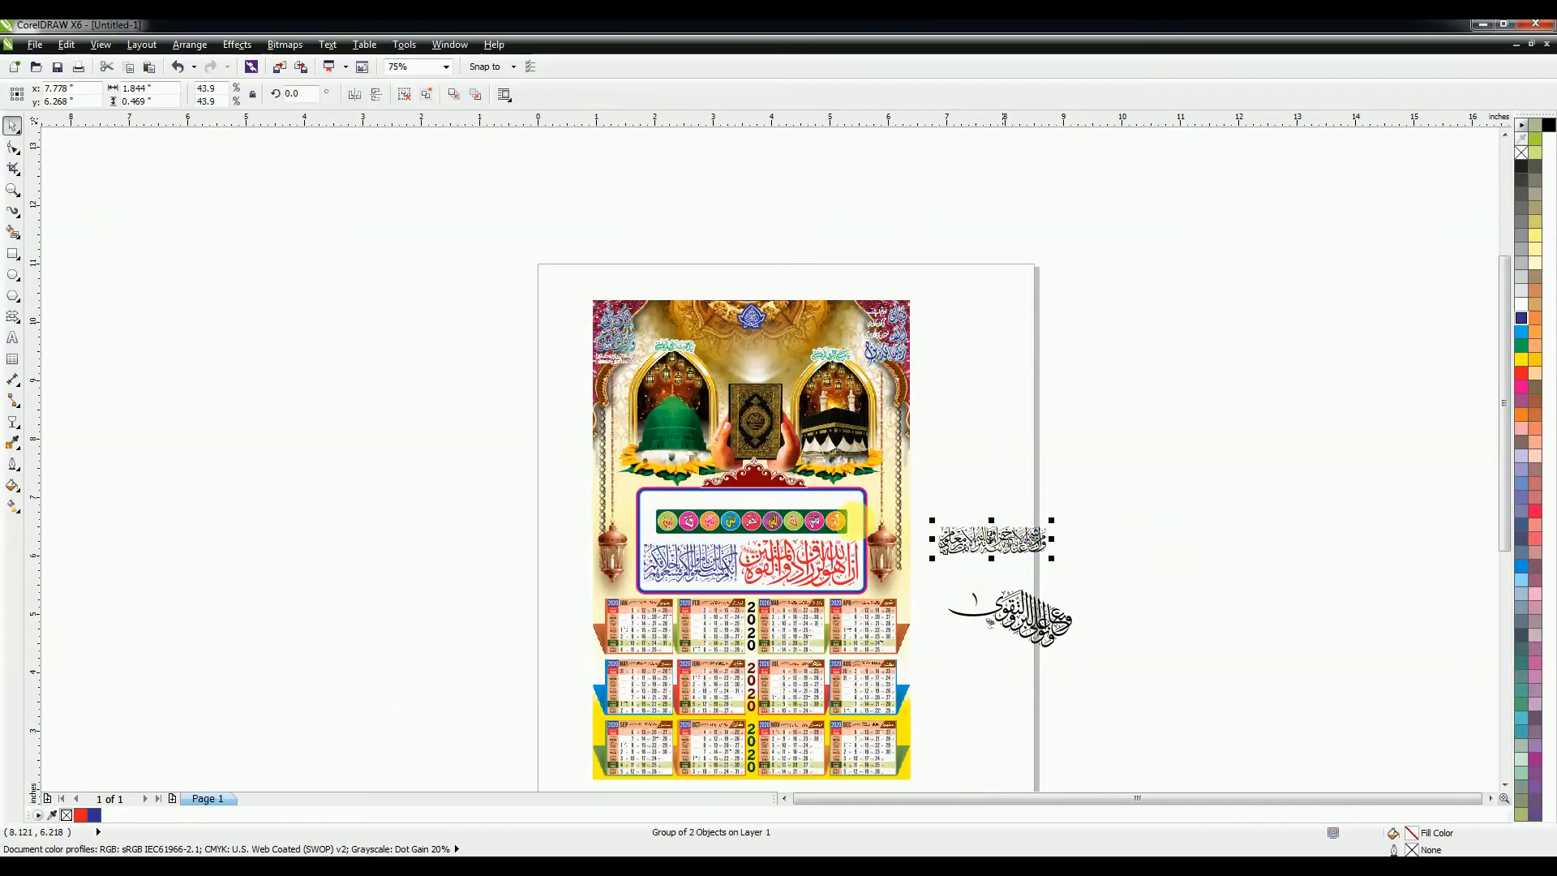
pyautogui.scroll(1, 689, 528)
pyautogui.moveTo(1171, 471); pyautogui.dragTo(621, 553)
pyautogui.moveTo(739, 520); pyautogui.dragTo(711, 488)
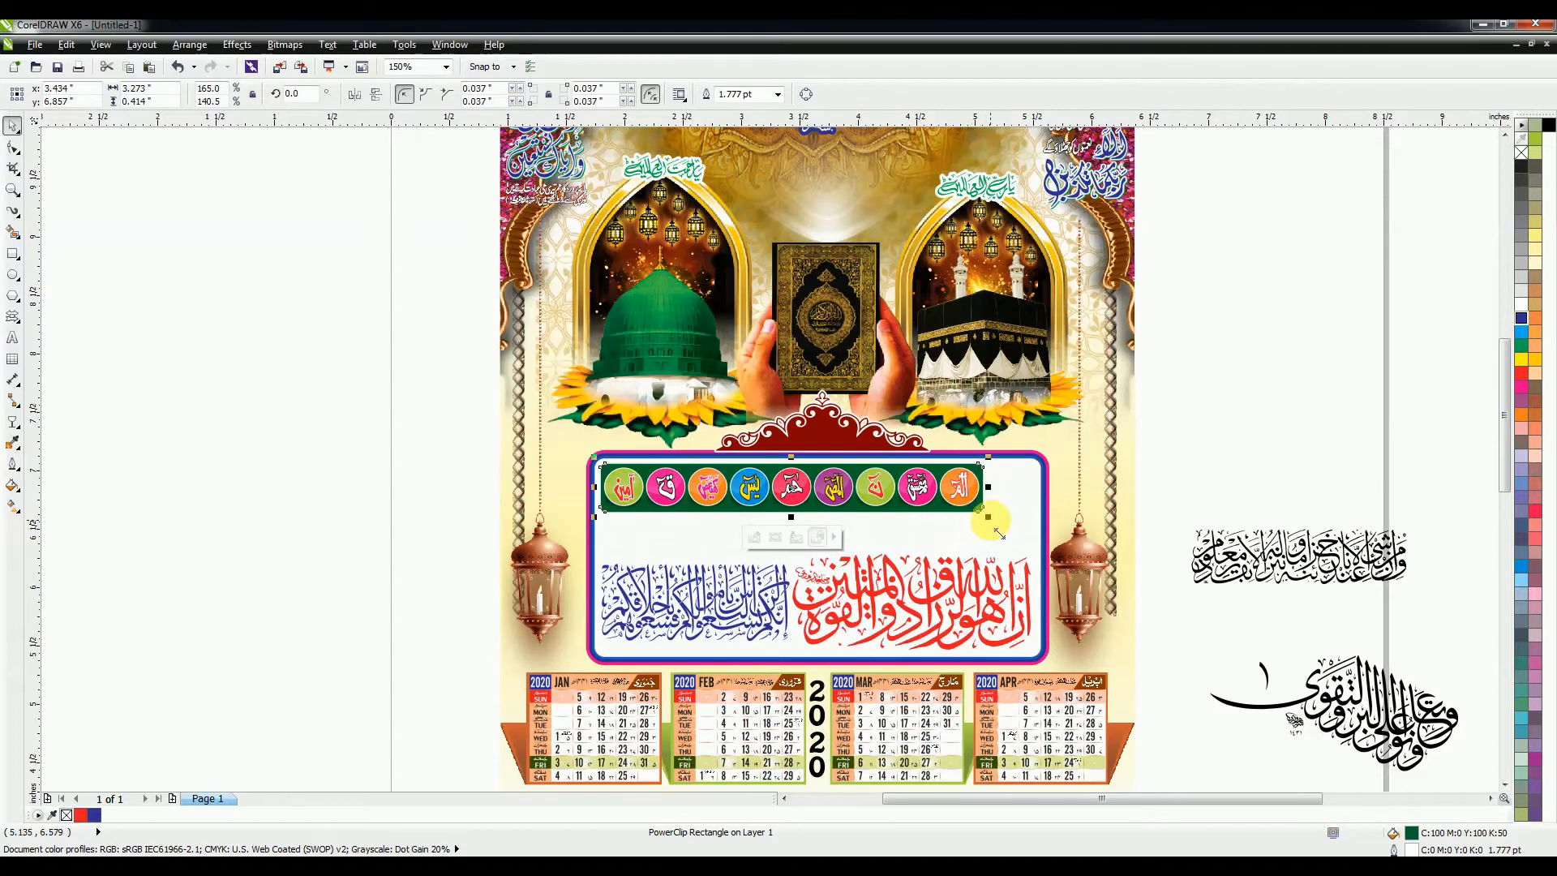
pyautogui.moveTo(995, 532); pyautogui.dragTo(1046, 550)
# Step: Shrink the black calligraphy group and place it above the Quran in the header
pyautogui.moveTo(1256, 571)
pyautogui.mouseDown()
pyautogui.moveTo(1185, 578)
pyautogui.moveTo(1262, 571)
pyautogui.moveTo(1240, 561)
pyautogui.mouseUp()
pyautogui.moveTo(1368, 529); pyautogui.dragTo(1324, 539)
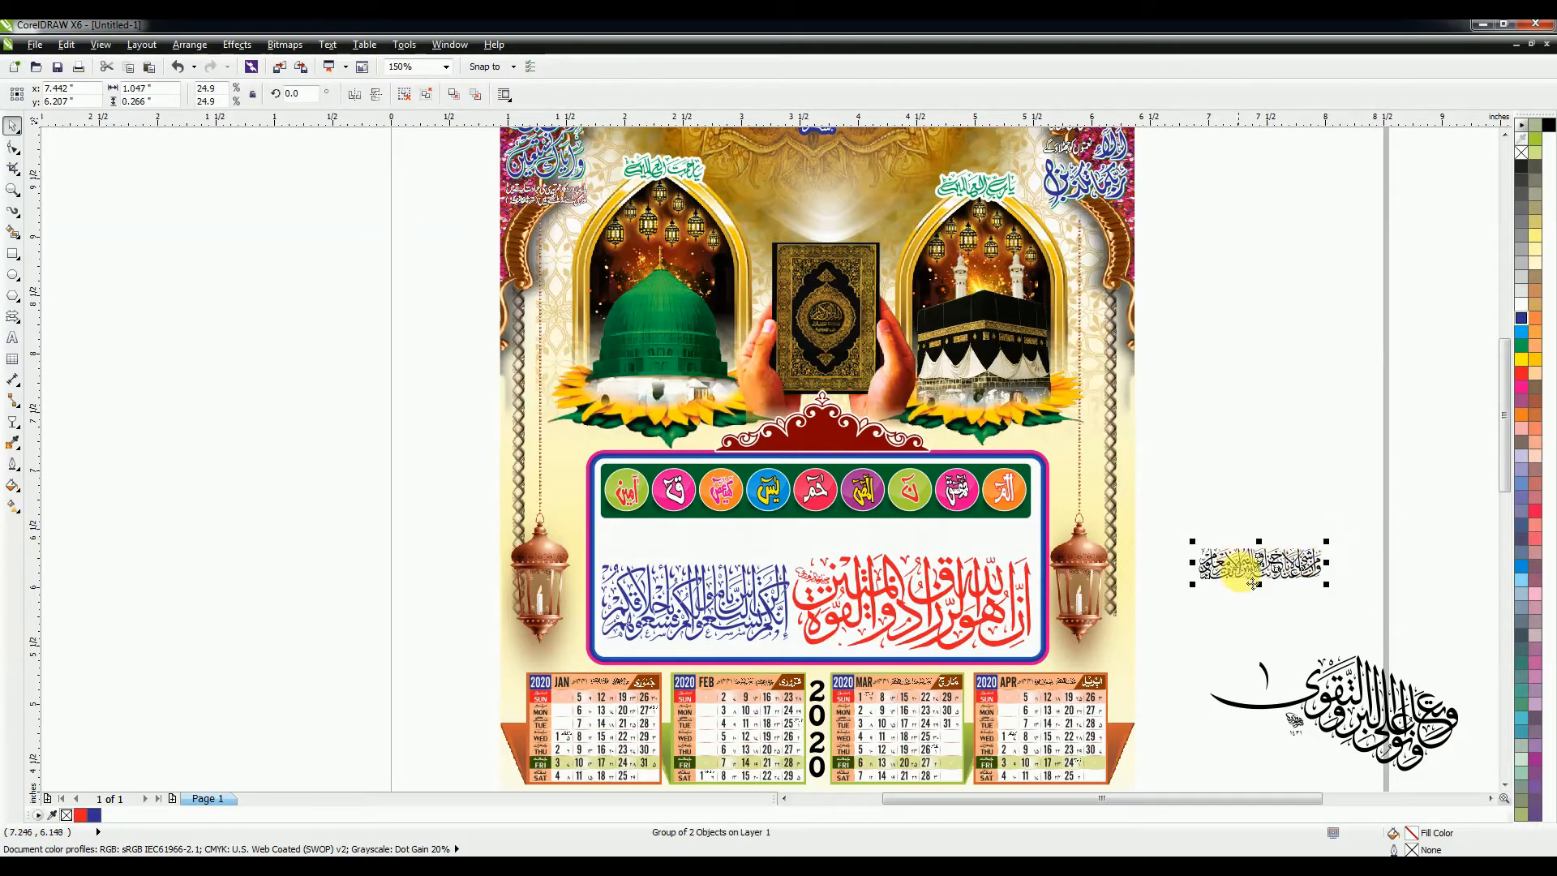
pyautogui.moveTo(1240, 572); pyautogui.dragTo(811, 232)
pyautogui.scroll(3, 866, 227)
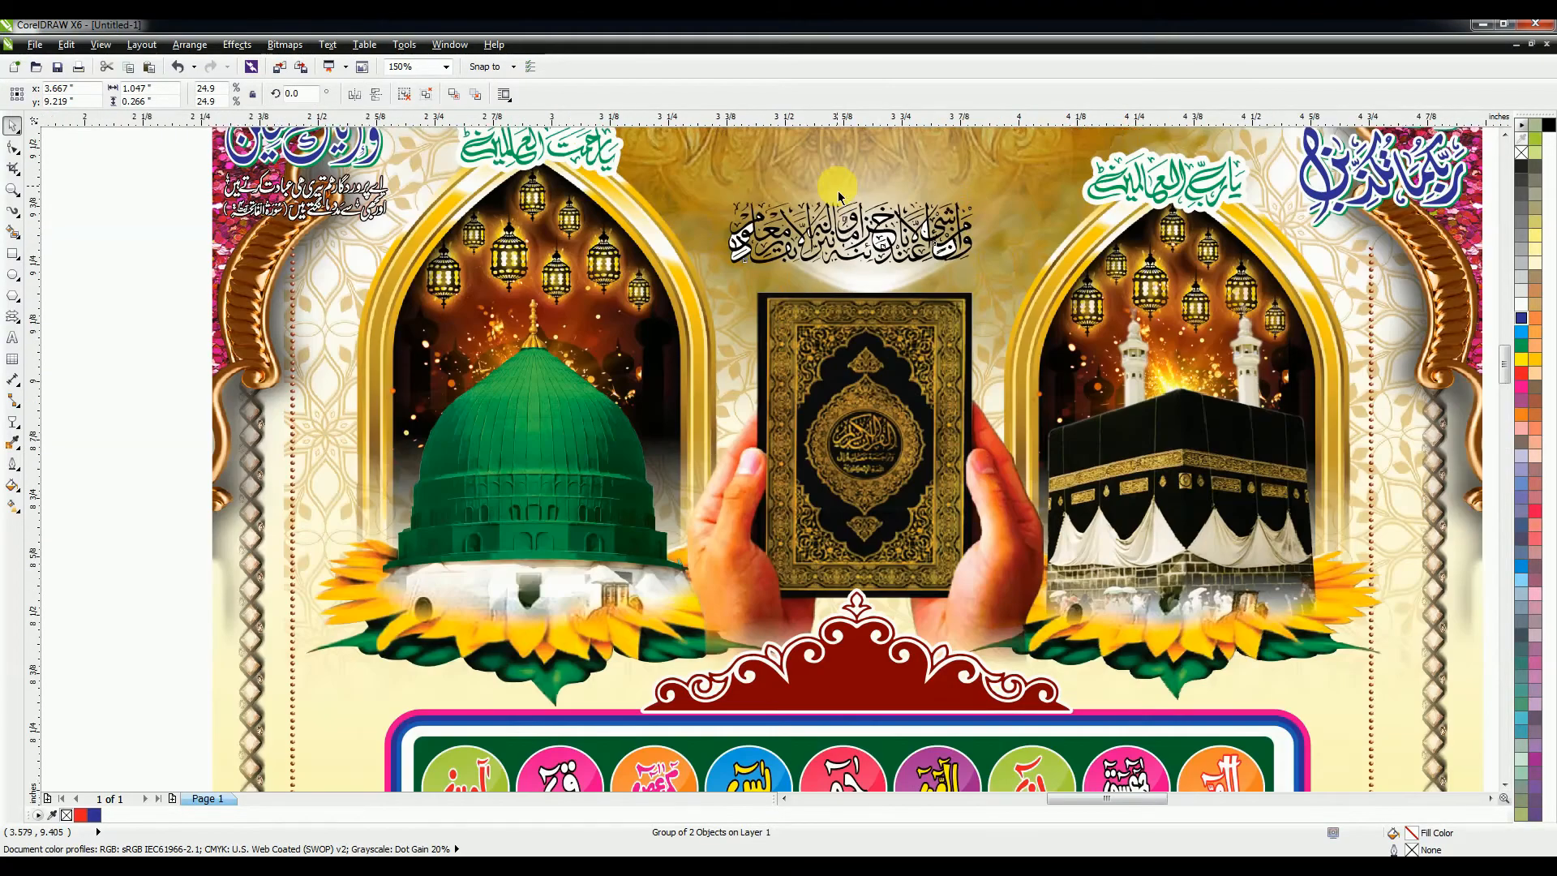
# Step: Select the black header calligraphy and enlarge it slightly about its centre
pyautogui.moveTo(1111, 347); pyautogui.dragTo(1167, 372)
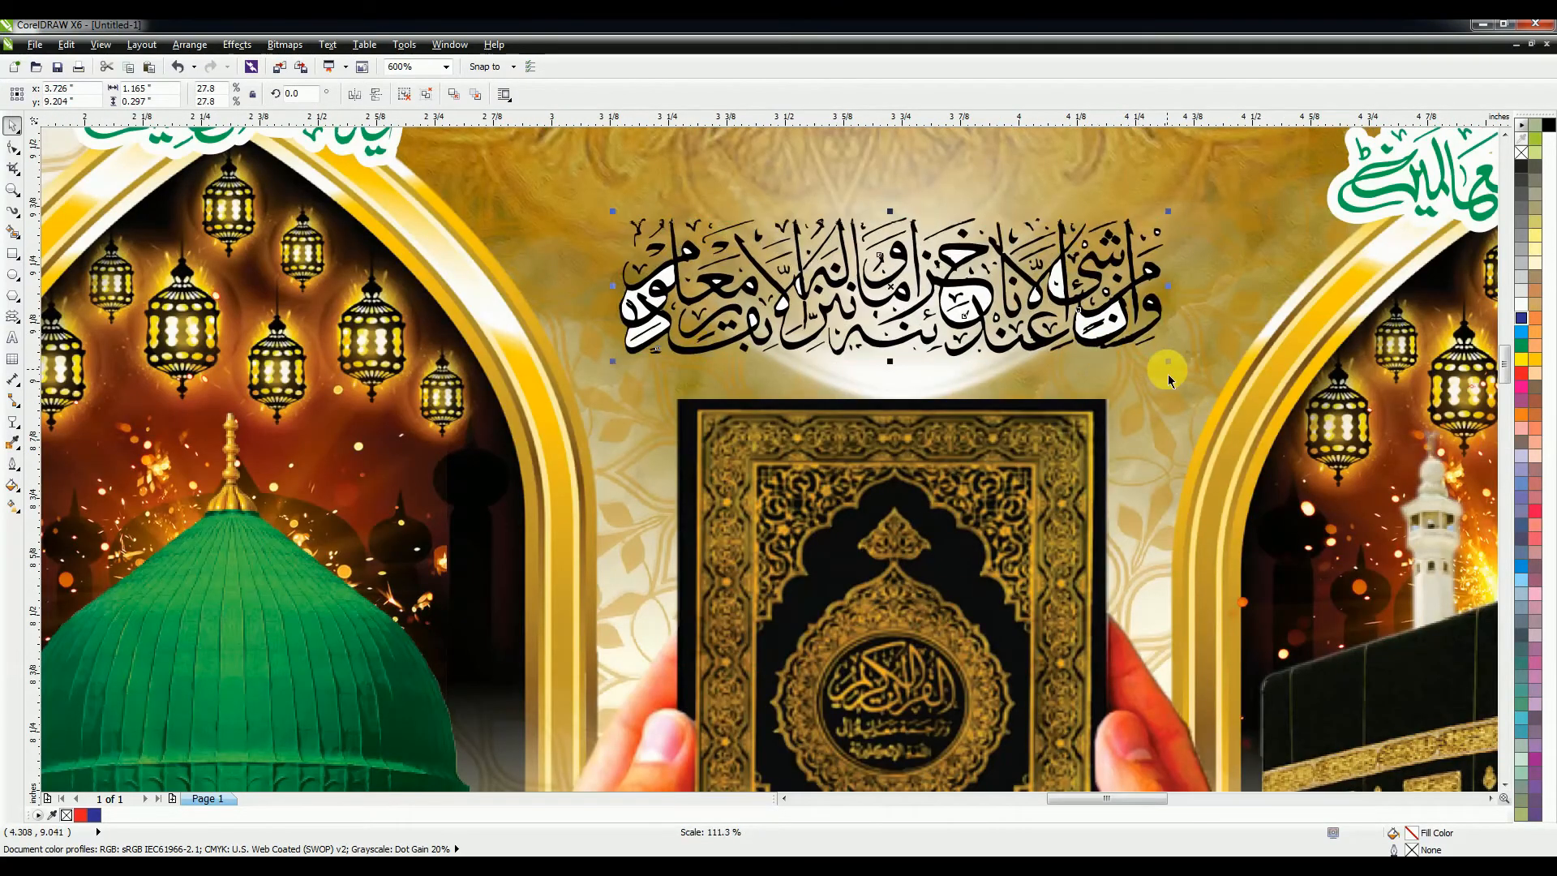
pyautogui.click(1093, 345)
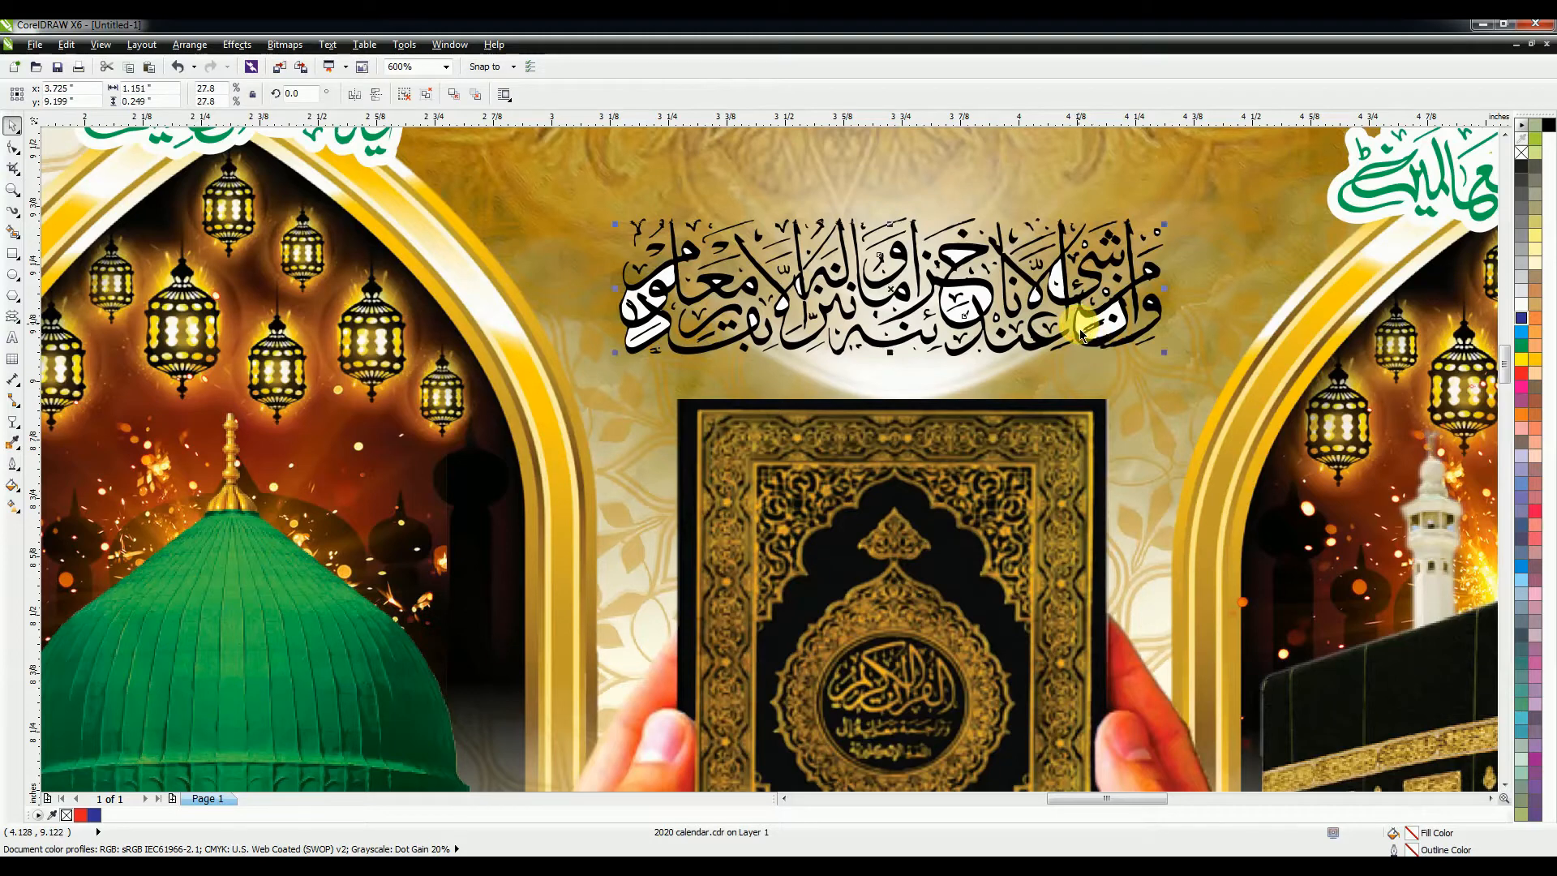
pyautogui.click(1146, 326)
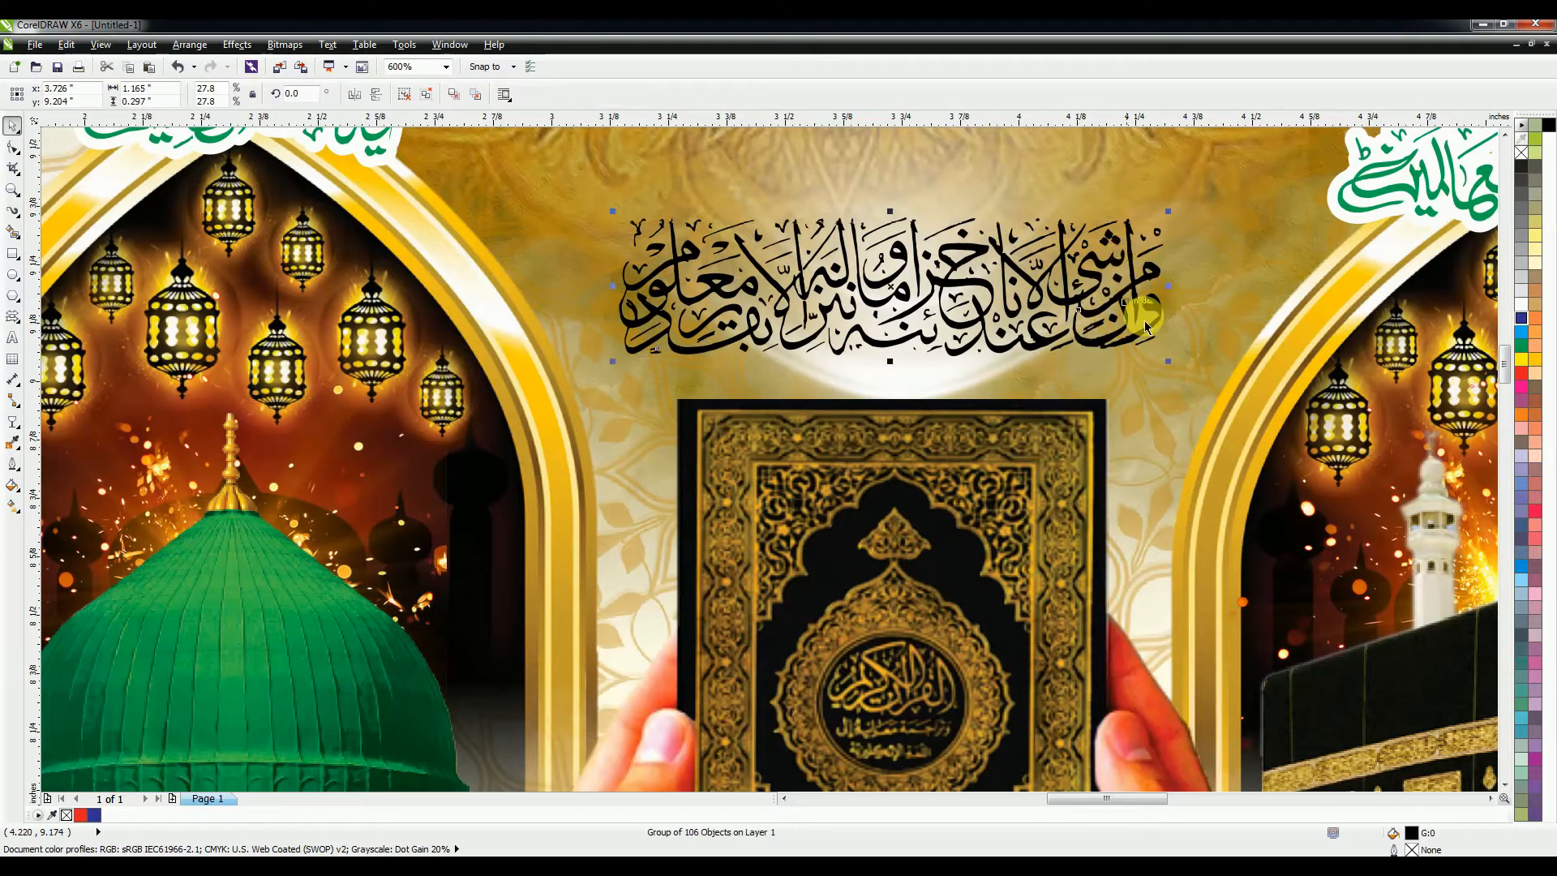
pyautogui.moveTo(1168, 361); pyautogui.dragTo(1191, 367)
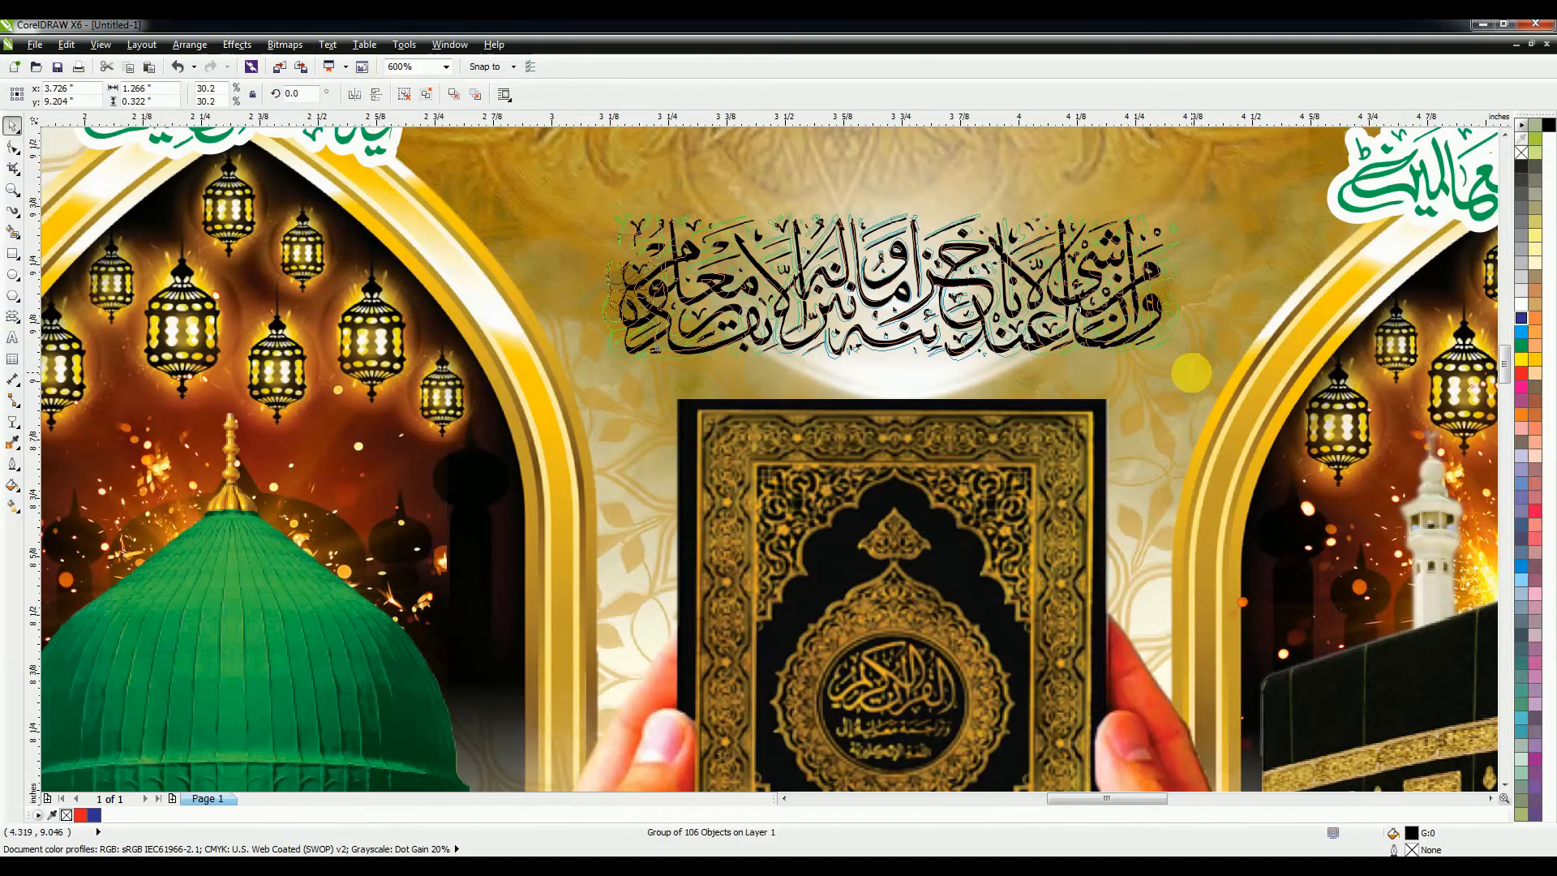
# Step: Fill the header calligraphy red and give it a 2 pt white outline
pyautogui.click(1522, 376)
pyautogui.rightClick(1522, 365)
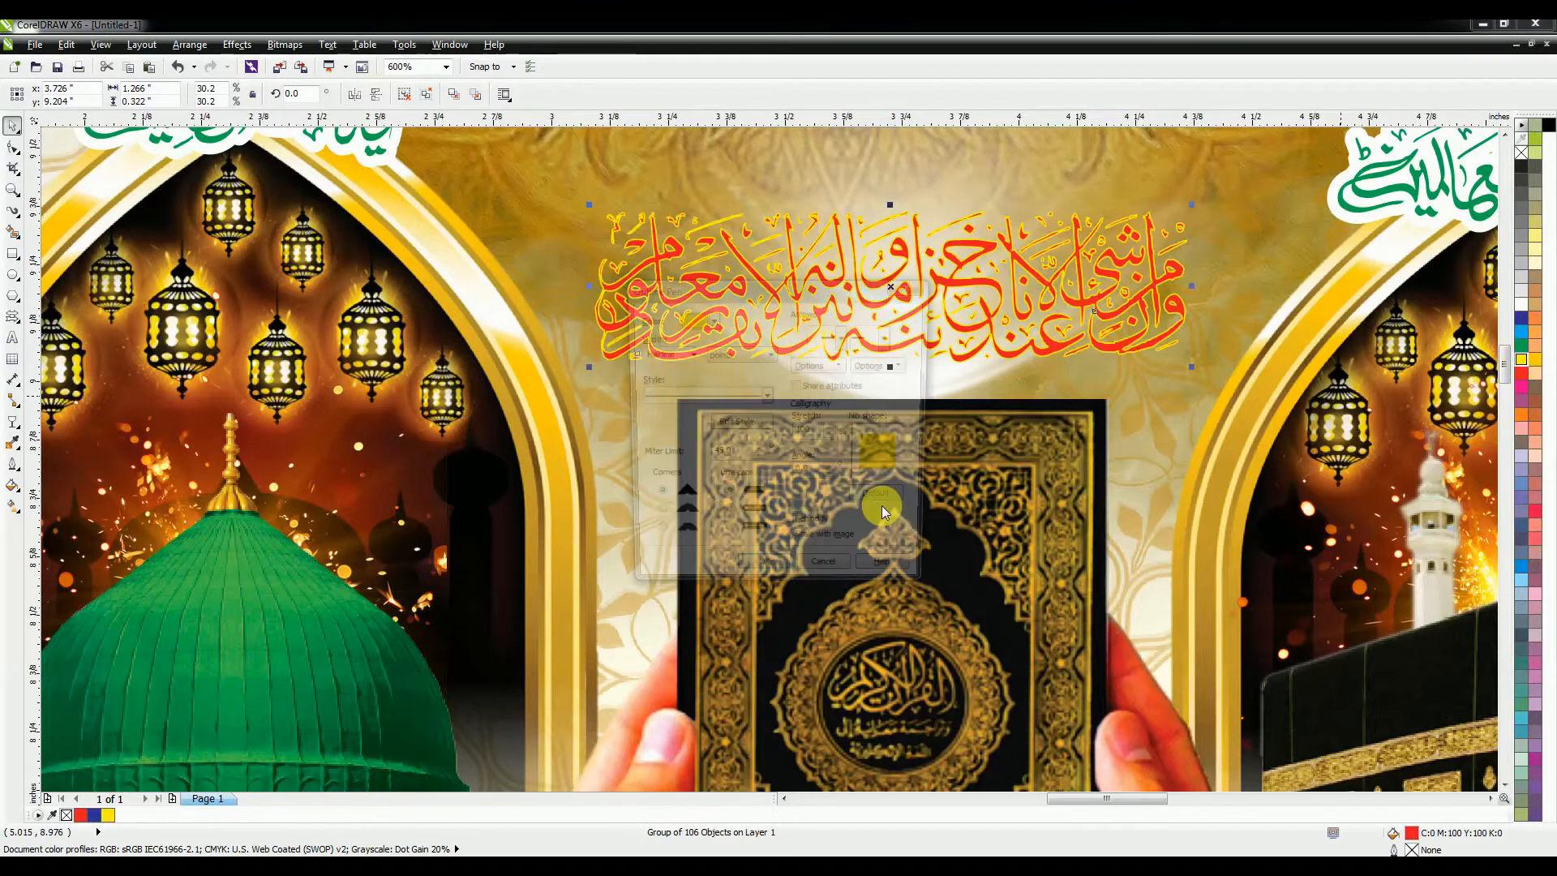
pyautogui.press('F12')
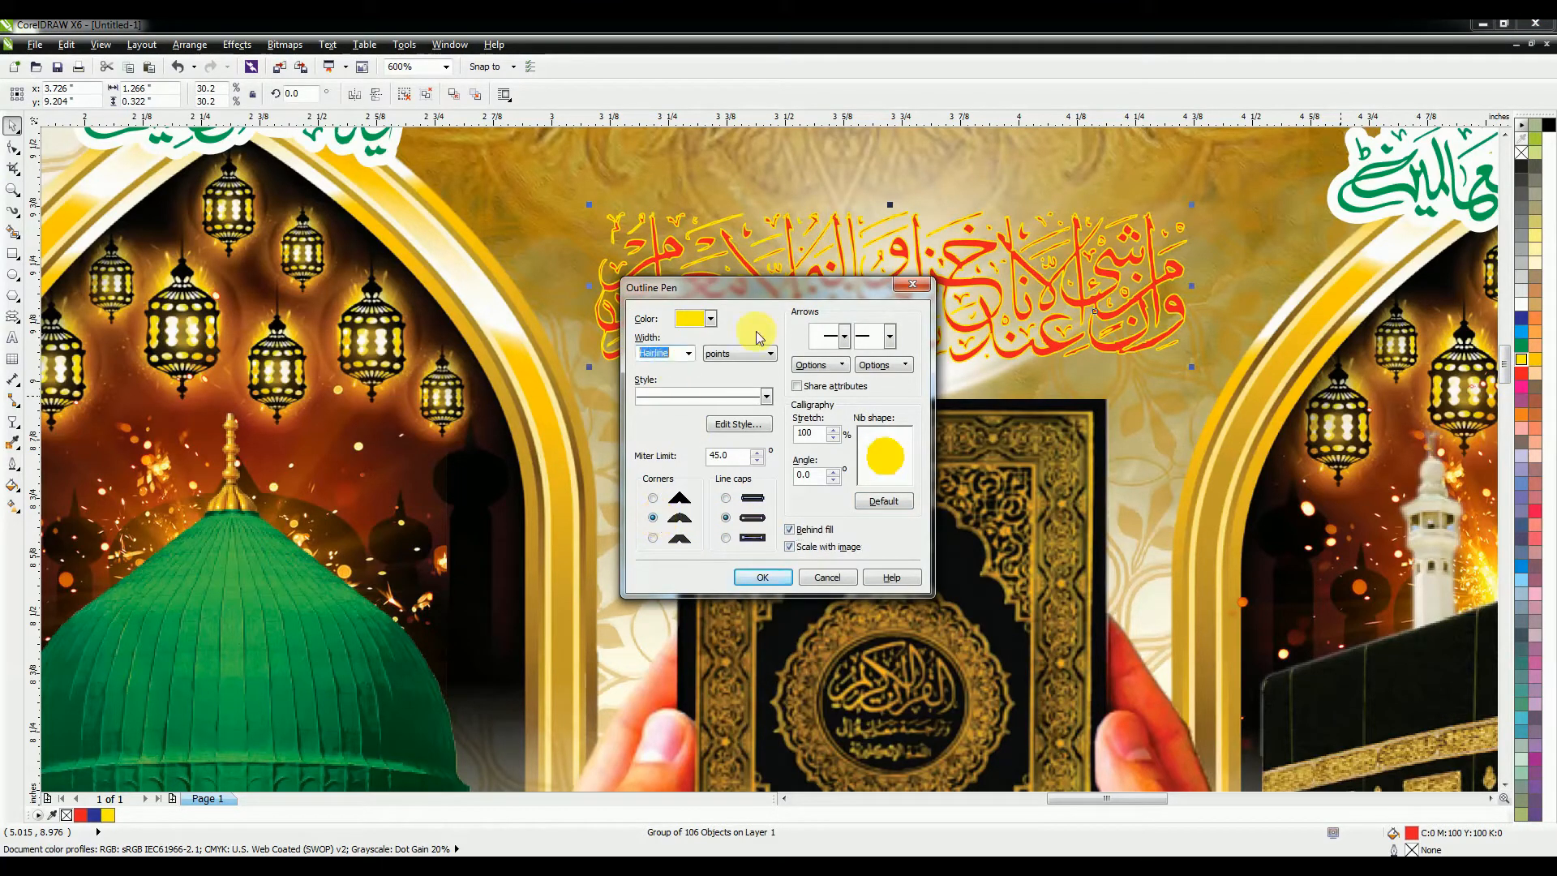
pyautogui.write('2')
pyautogui.press('Return')
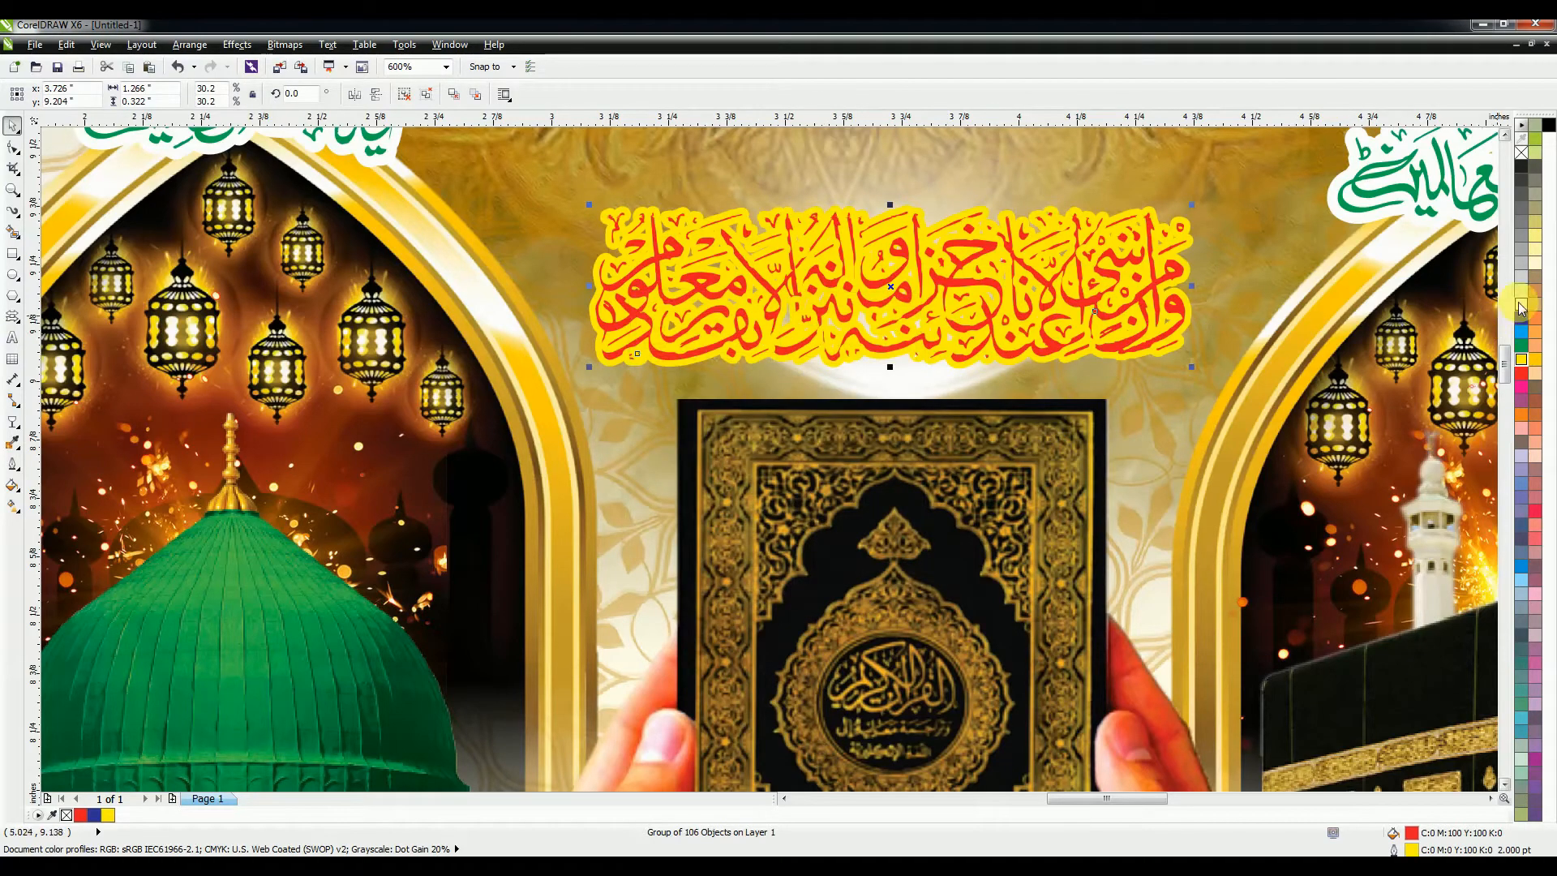
pyautogui.rightClick(1522, 305)
pyautogui.scroll(-2, 632, 379)
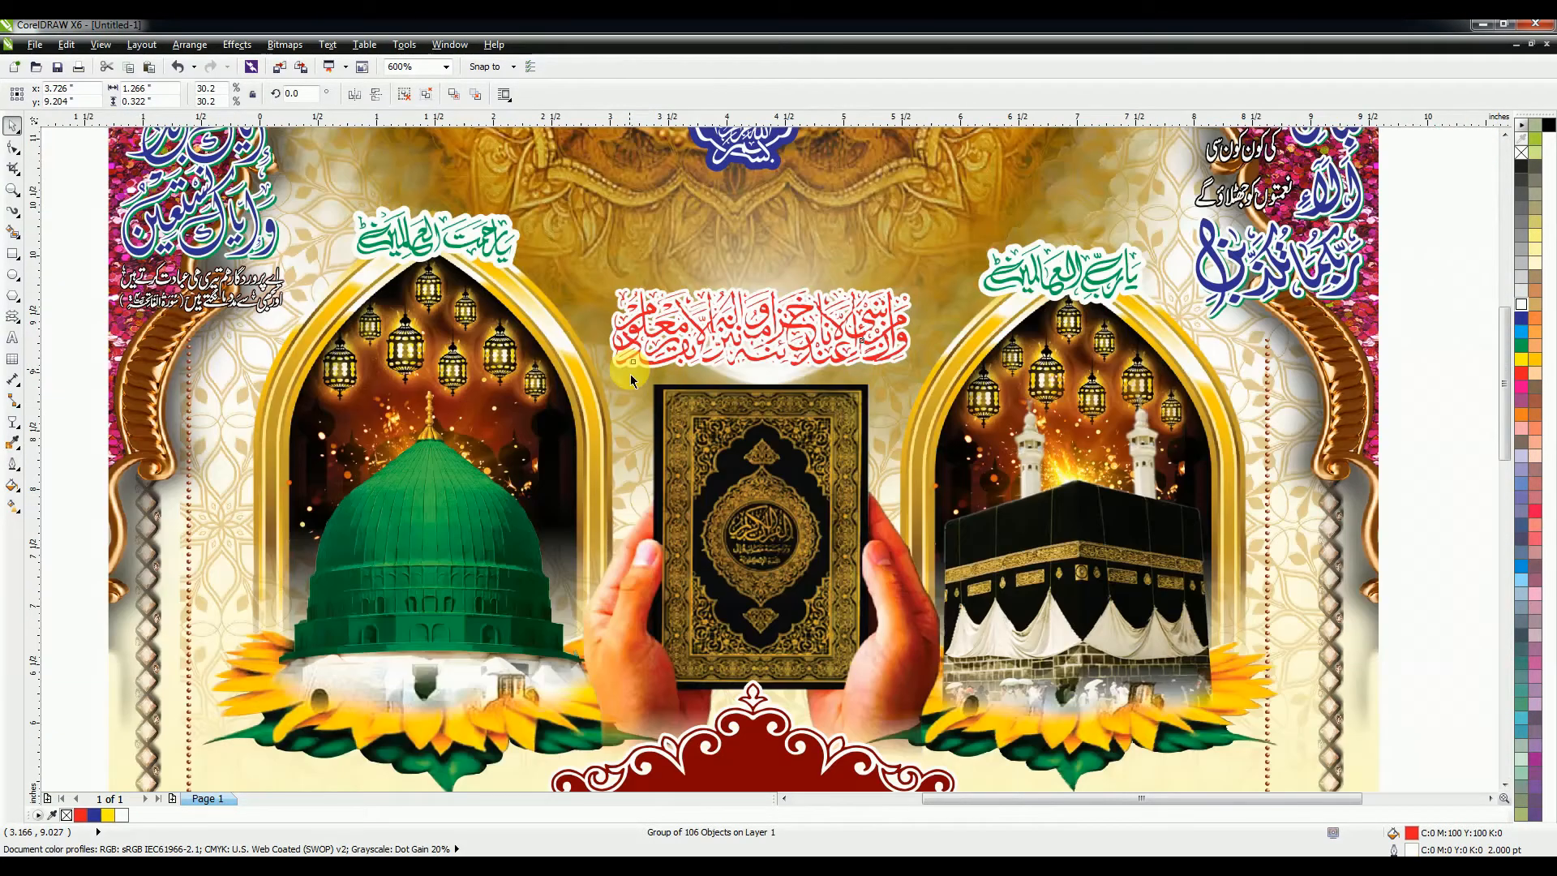
# Step: Move the black calligraphy beside the green dome and resize it to fit
pyautogui.scroll(-4, 631, 379)
pyautogui.scroll(-3, 1112, 598)
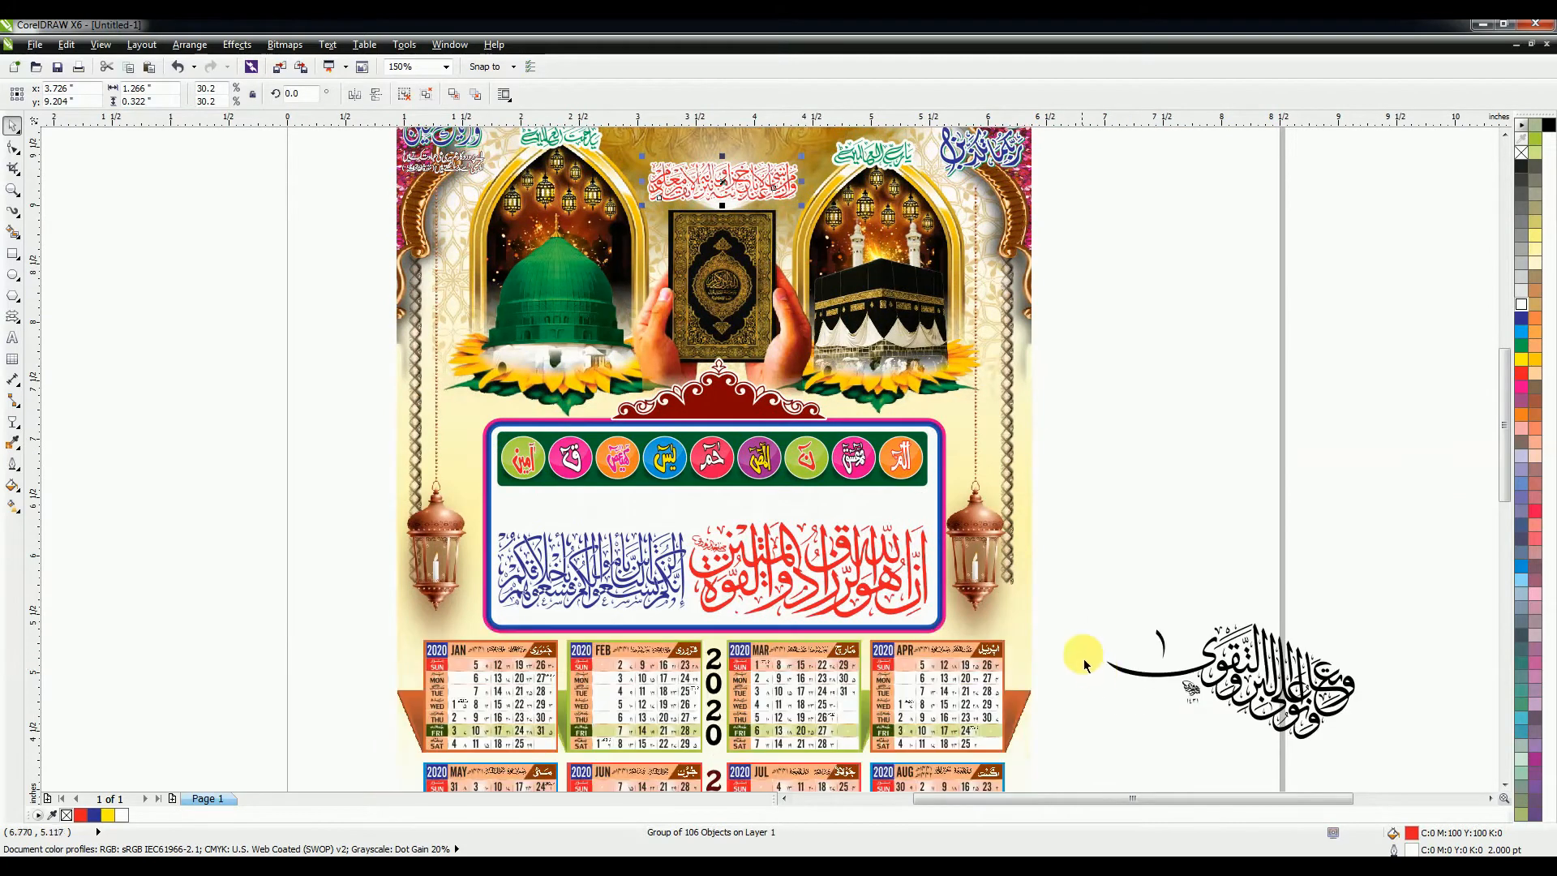
pyautogui.scroll(-1, 1085, 665)
pyautogui.click(1308, 641)
pyautogui.moveTo(1308, 641); pyautogui.dragTo(1212, 476)
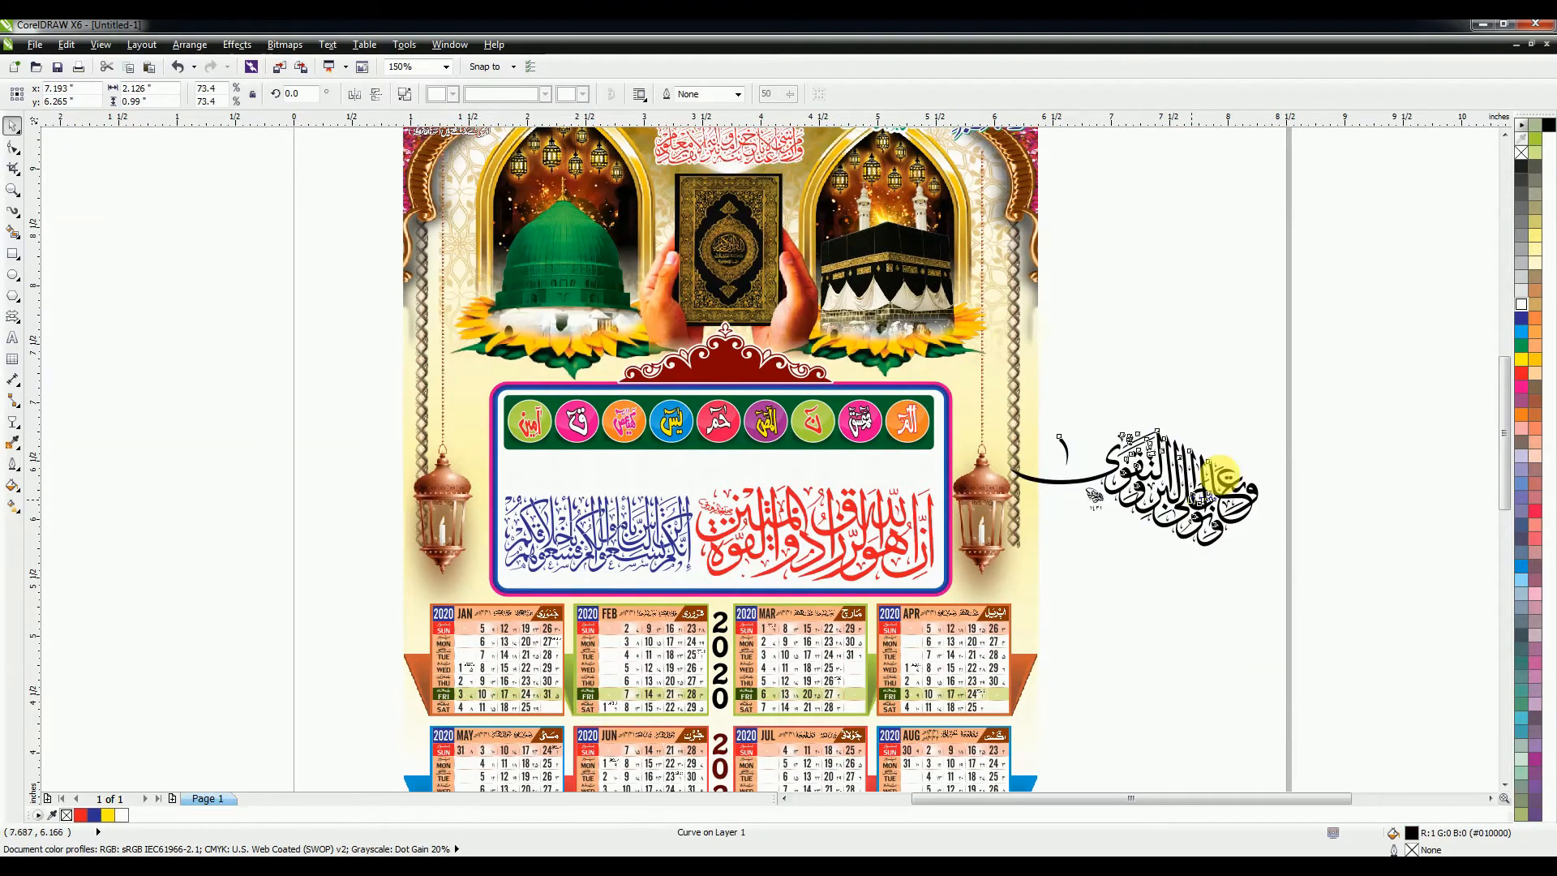
pyautogui.scroll(1, 1286, 561)
pyautogui.moveTo(1272, 522); pyautogui.dragTo(525, 471)
pyautogui.scroll(4, 479, 434)
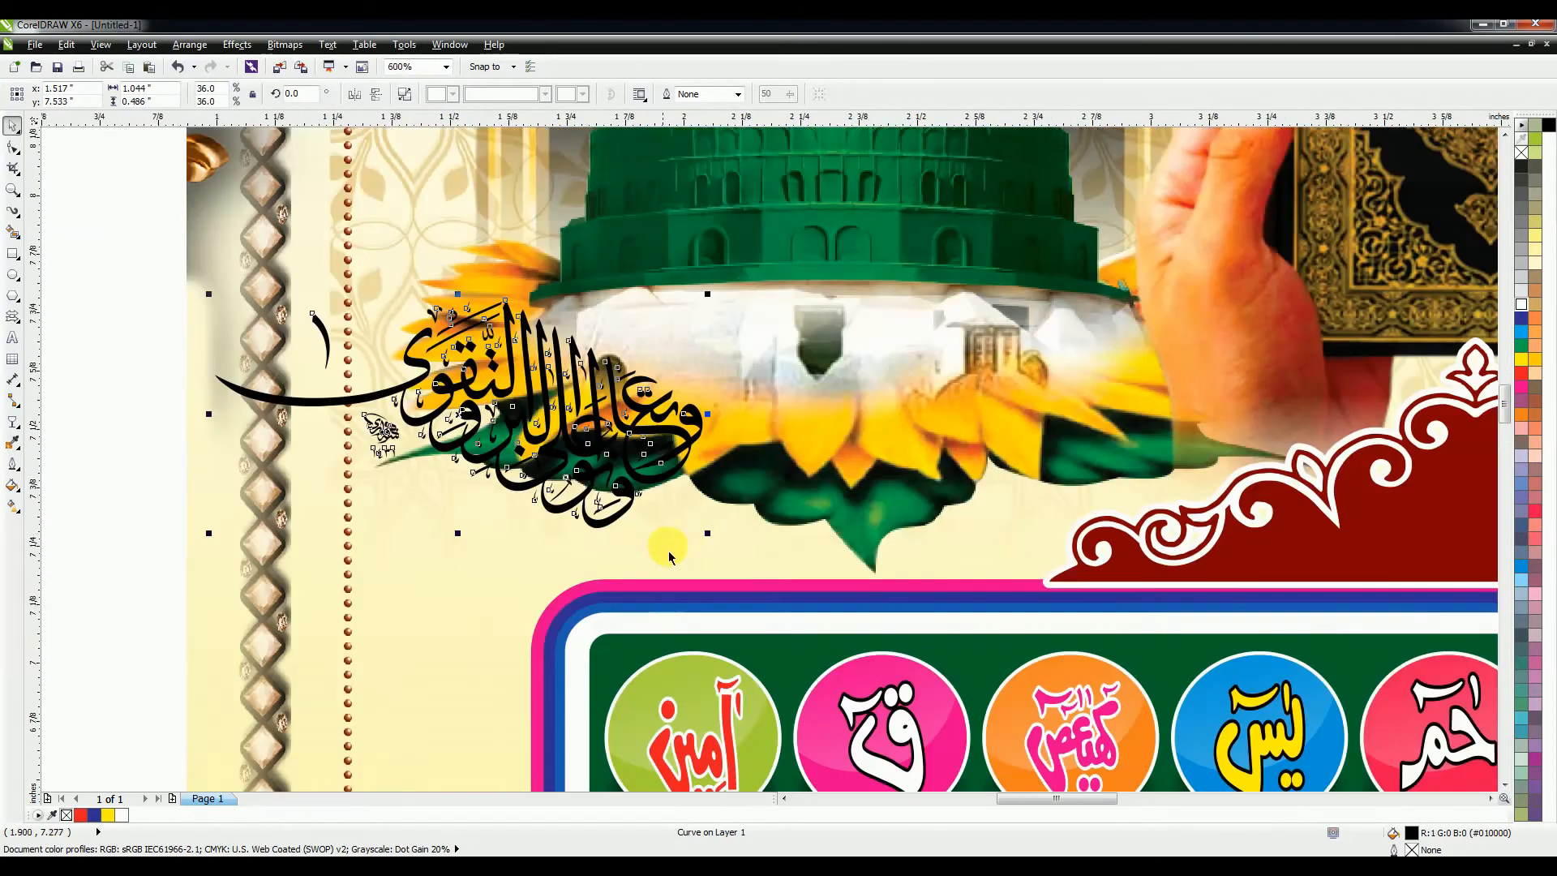
pyautogui.moveTo(714, 538); pyautogui.dragTo(779, 565)
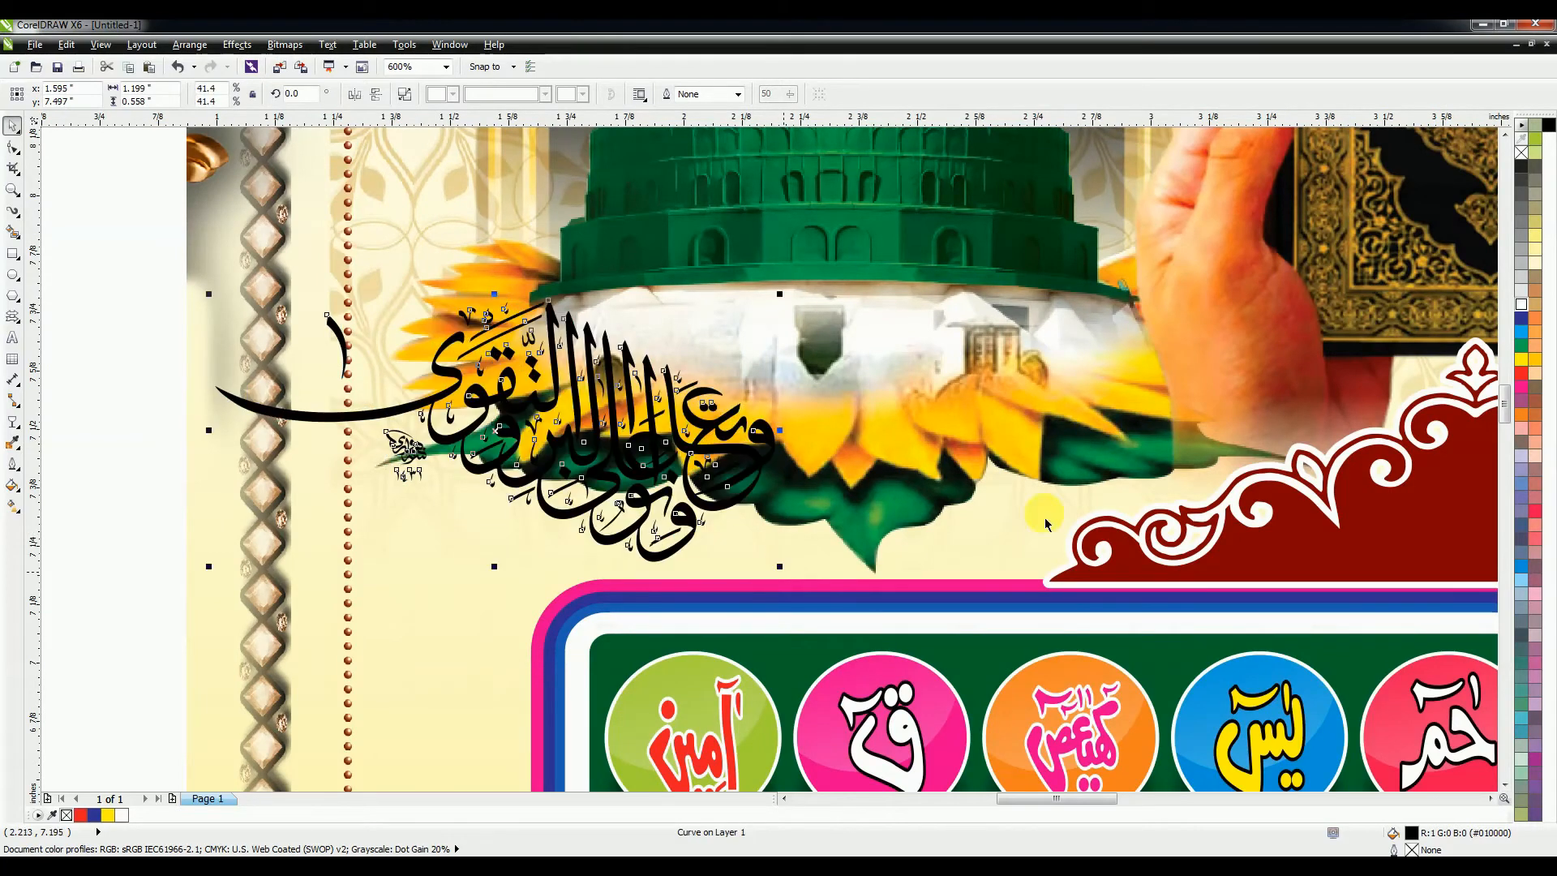
# Step: Make the calligraphy red with a 1 pt white outline using round corners and caps
pyautogui.click(1523, 319)
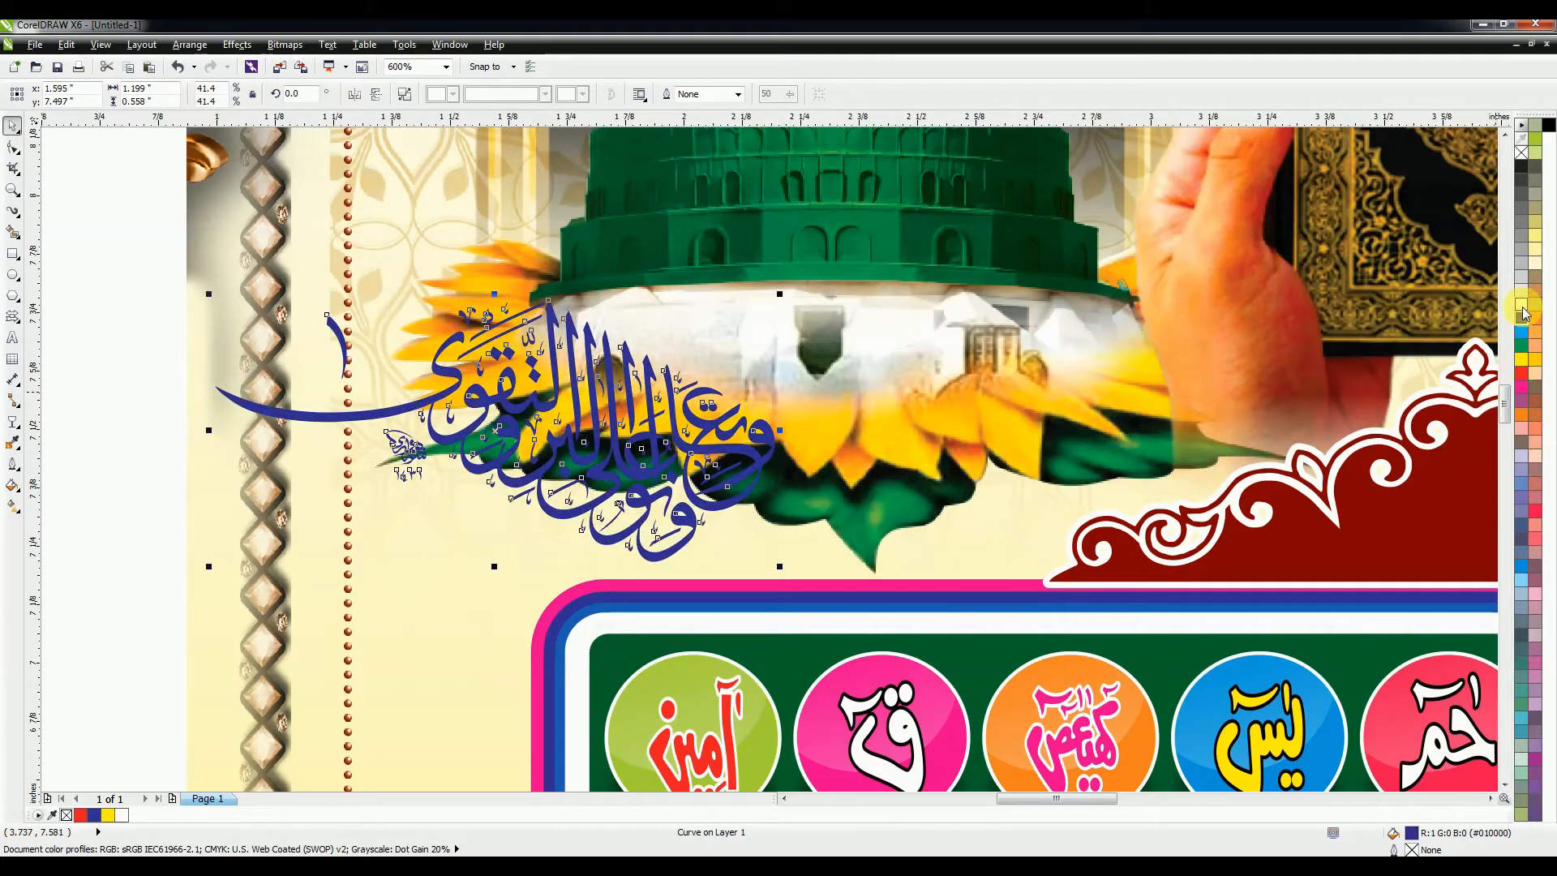
pyautogui.rightClick(1522, 304)
pyautogui.press('F12')
pyautogui.click(653, 517)
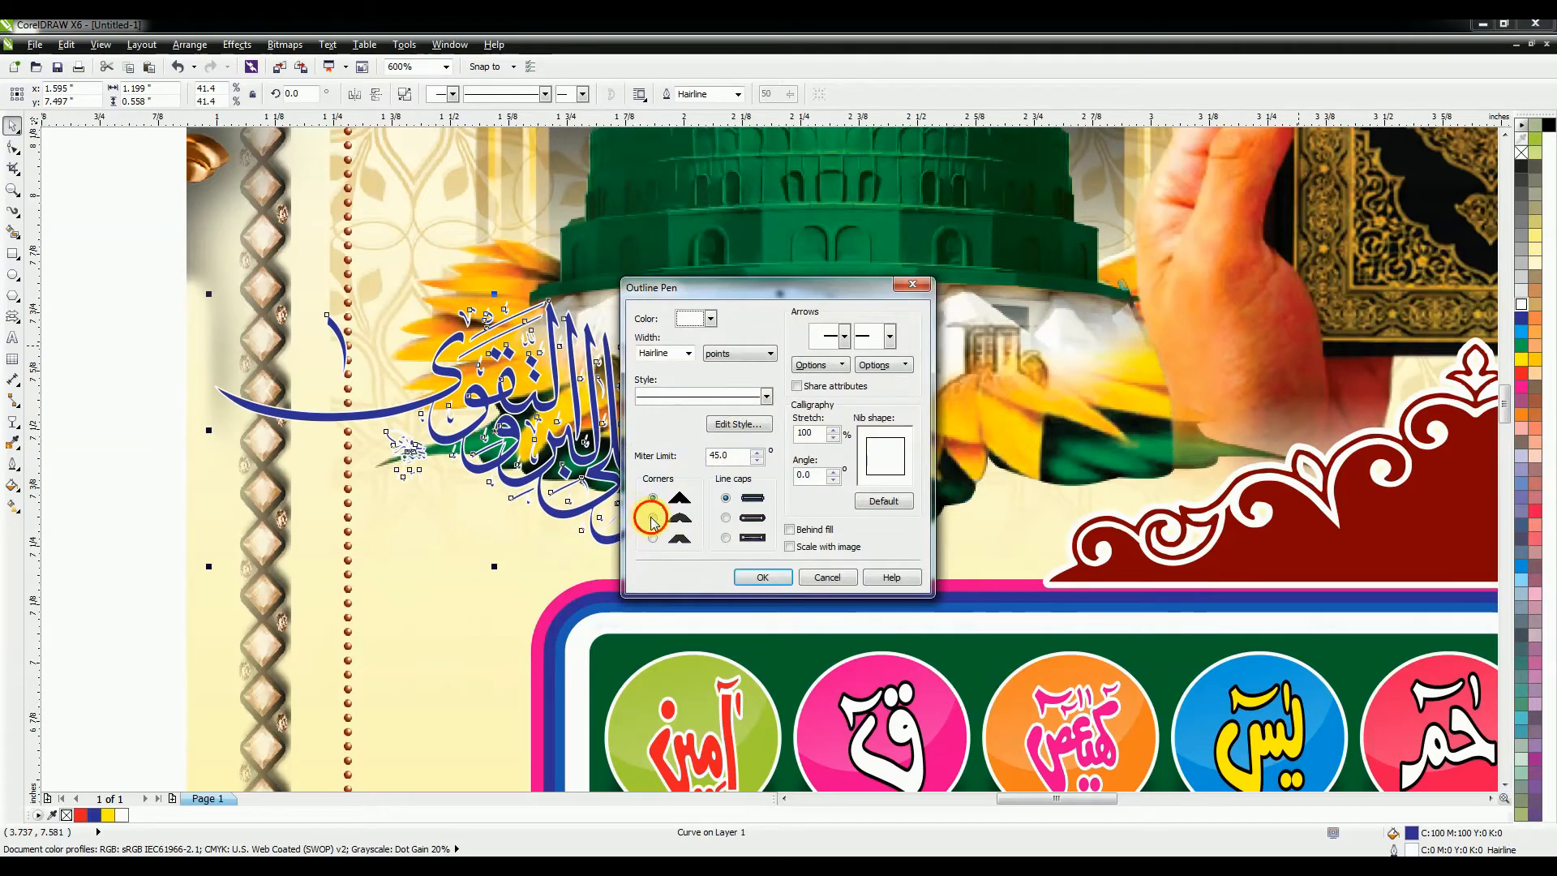
pyautogui.click(726, 517)
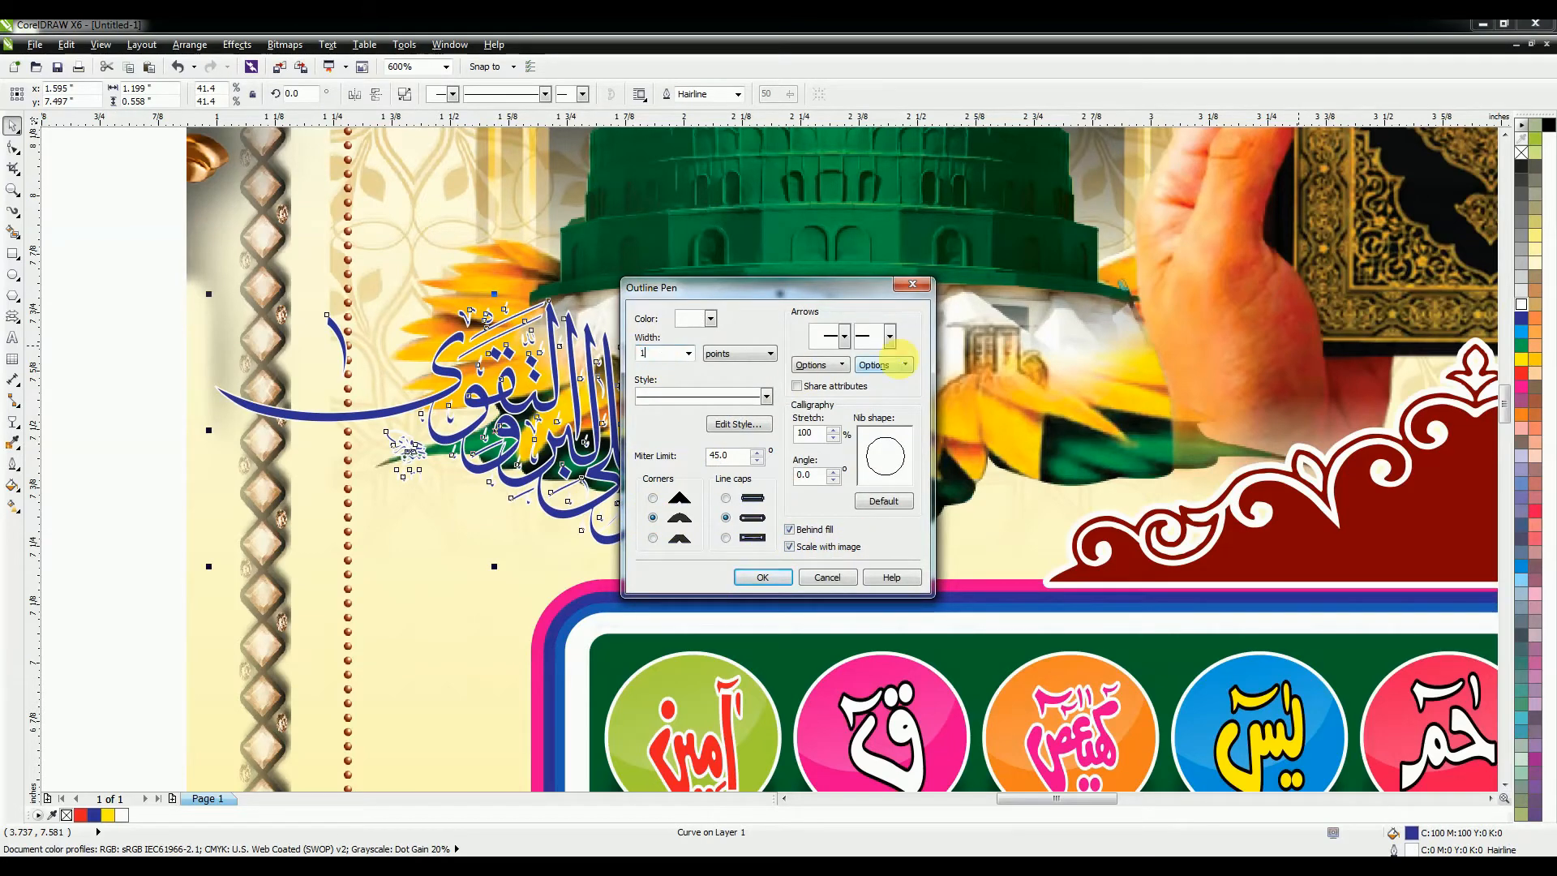
pyautogui.write('1')
pyautogui.press('Return')
pyautogui.click(1522, 373)
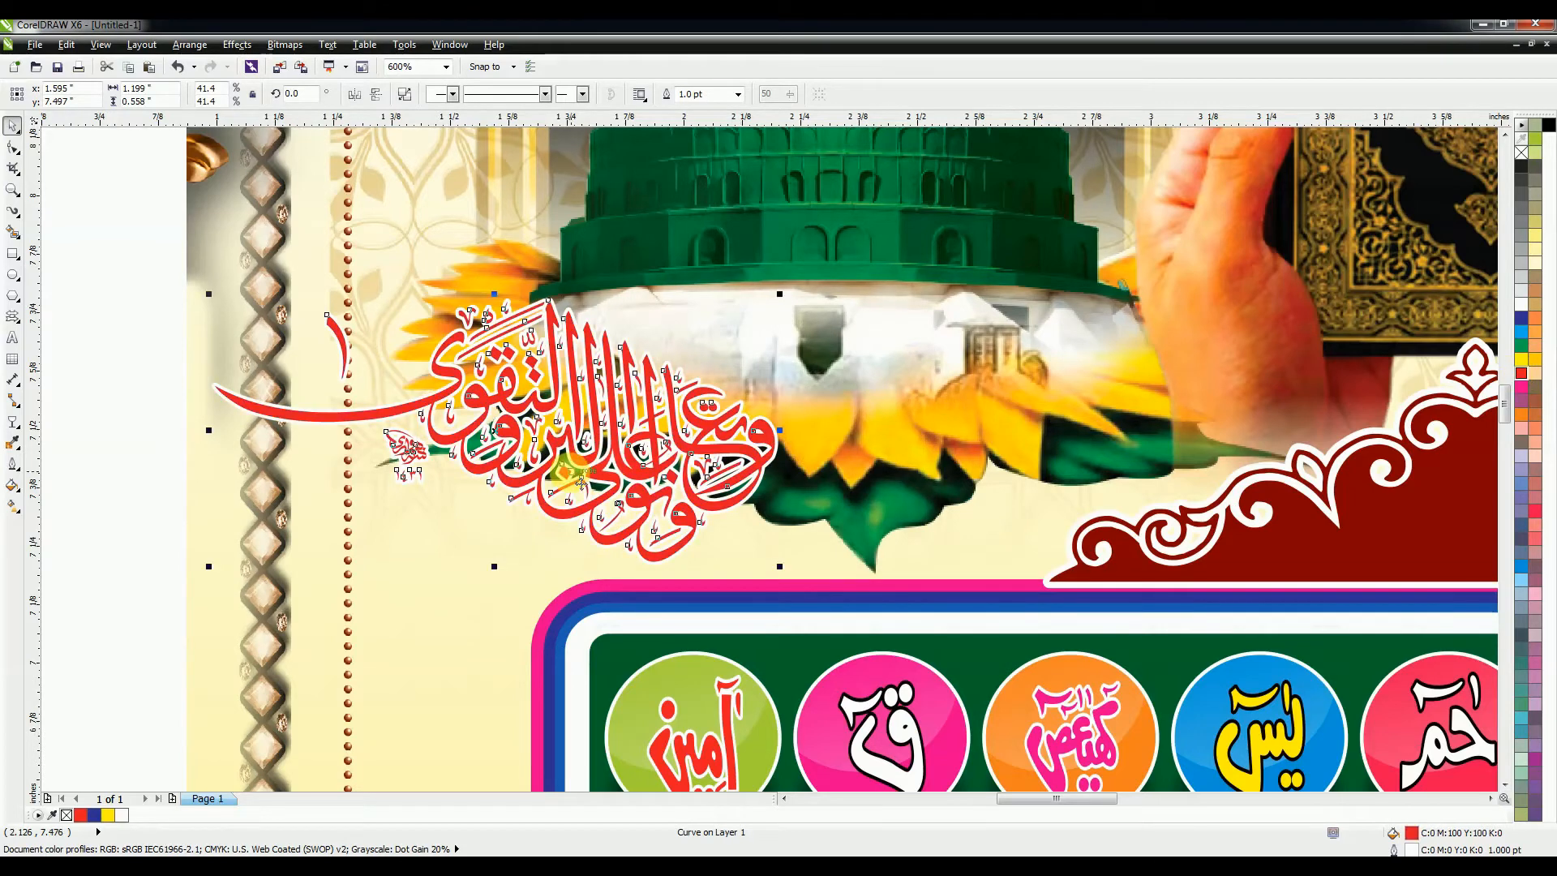
pyautogui.scroll(-3, 581, 482)
pyautogui.scroll(-2, 509, 434)
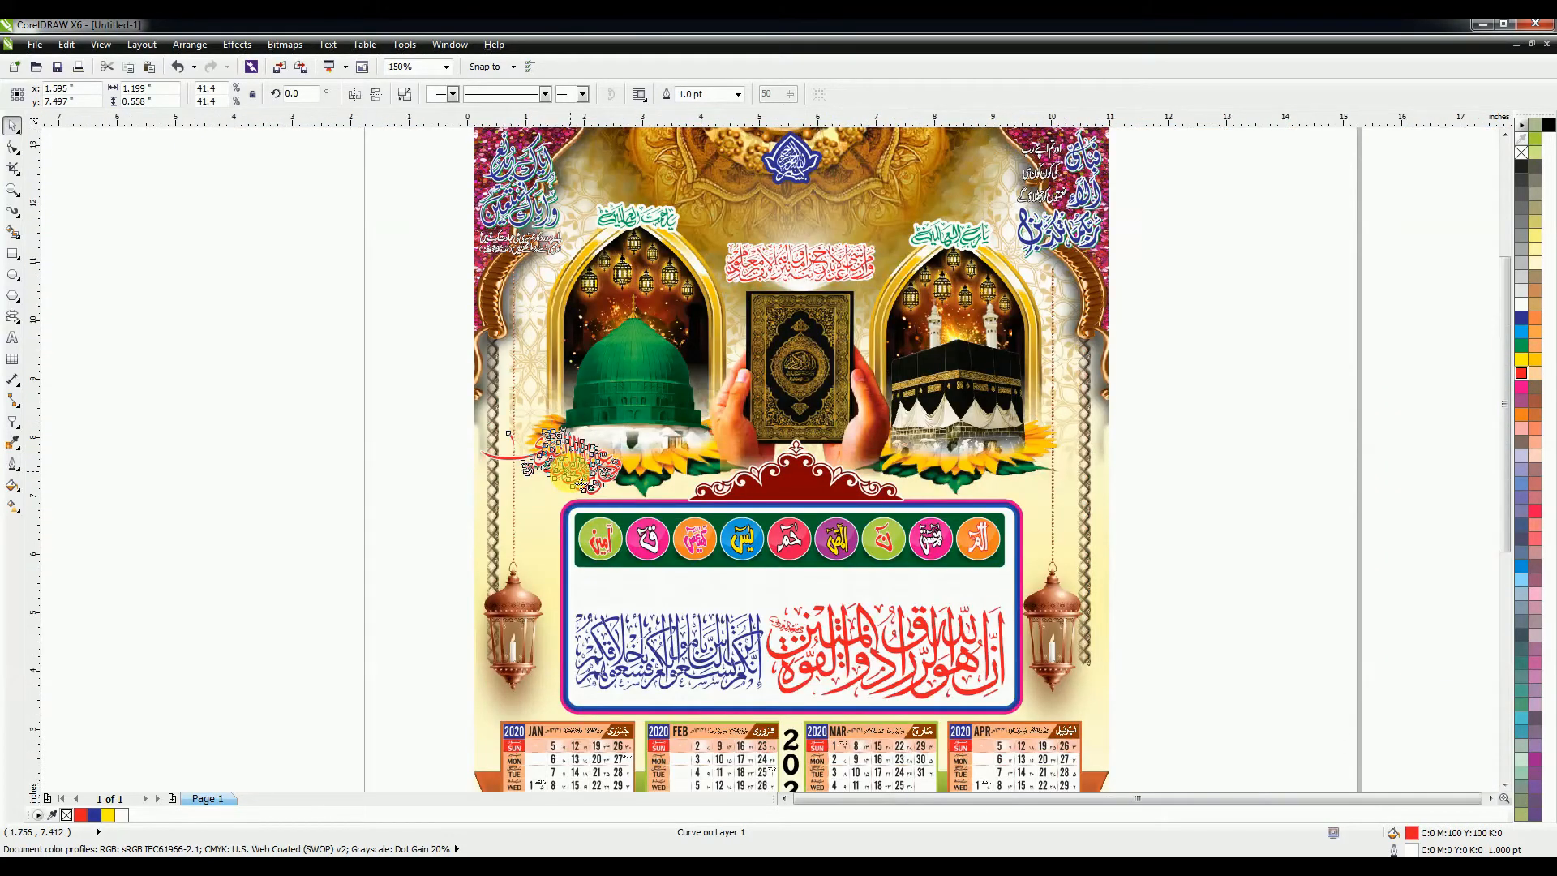
pyautogui.scroll(-2, 509, 434)
# Step: Deselect the calligraphy and dismiss the save settings without saving
pyautogui.click(1087, 525)
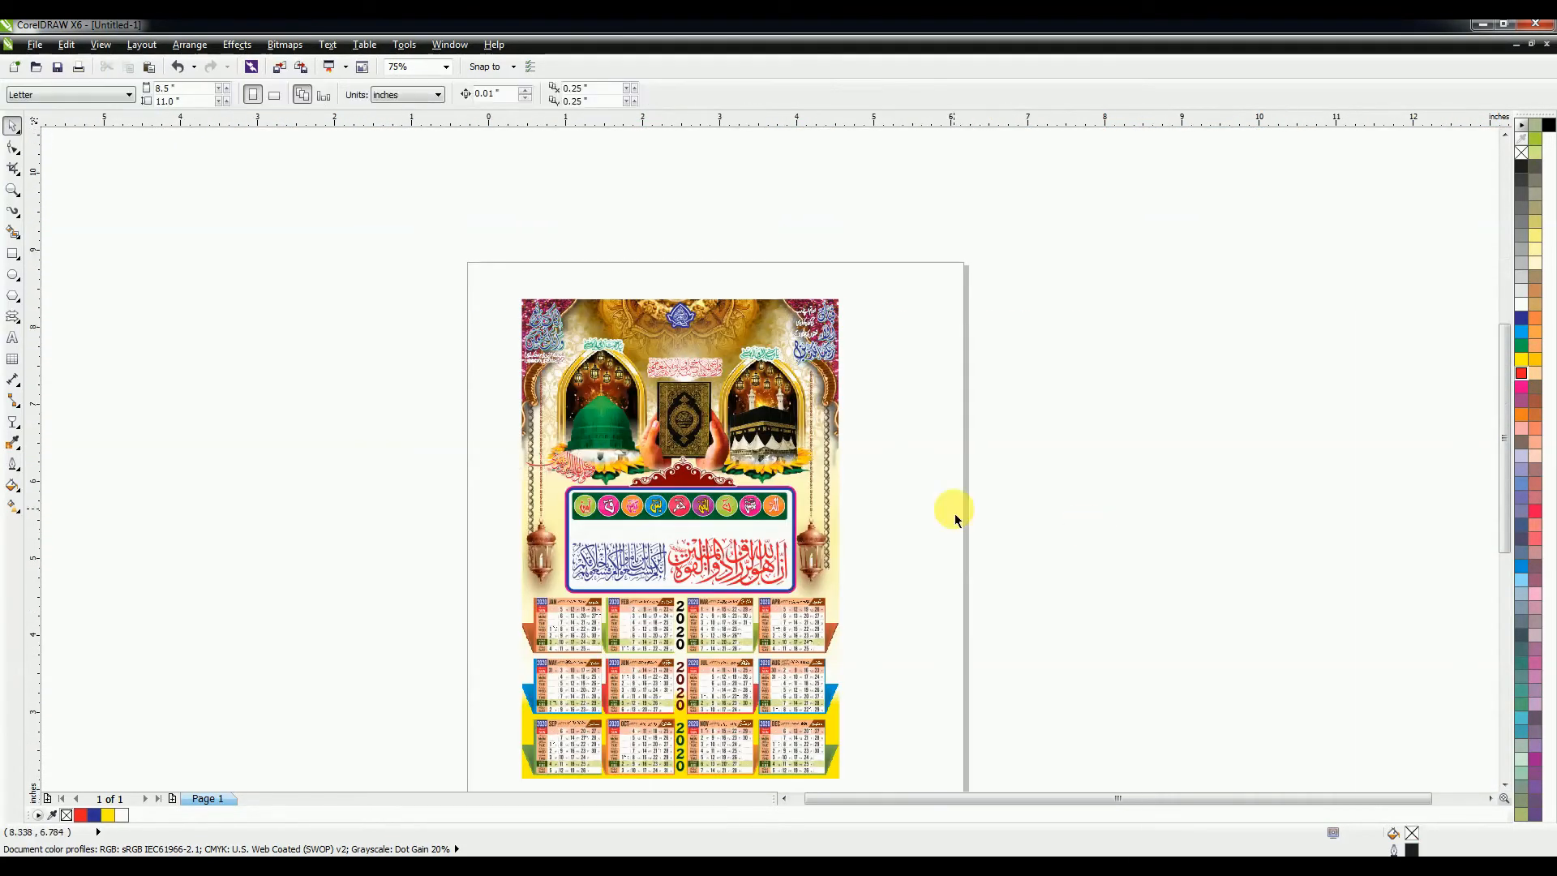
pyautogui.scroll(1, 956, 519)
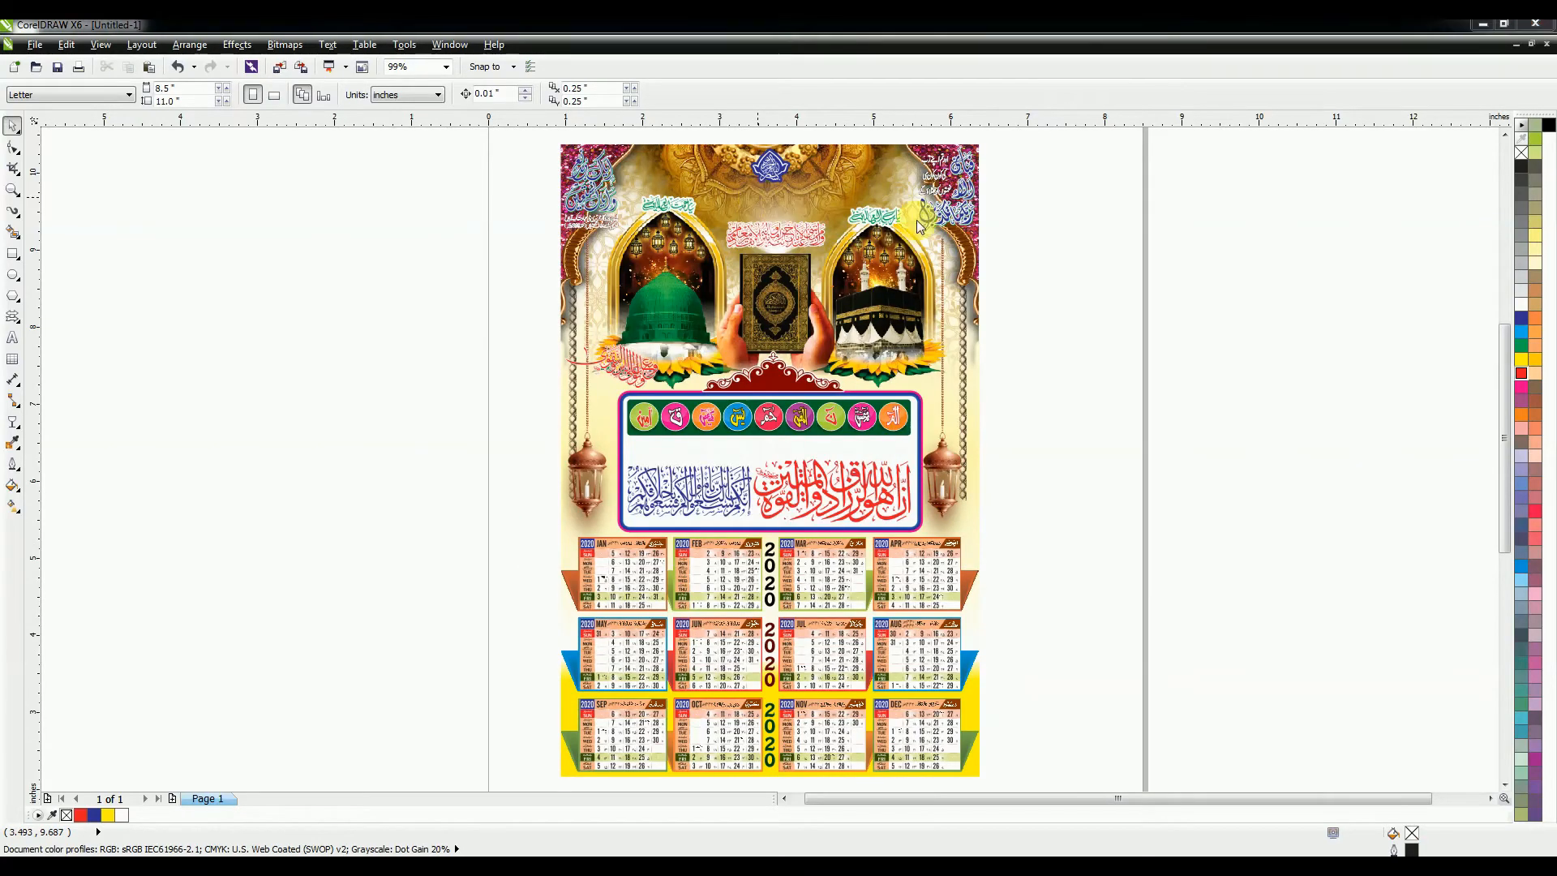
pyautogui.hotkey('ctrl', 's')
pyautogui.click(1478, 840)
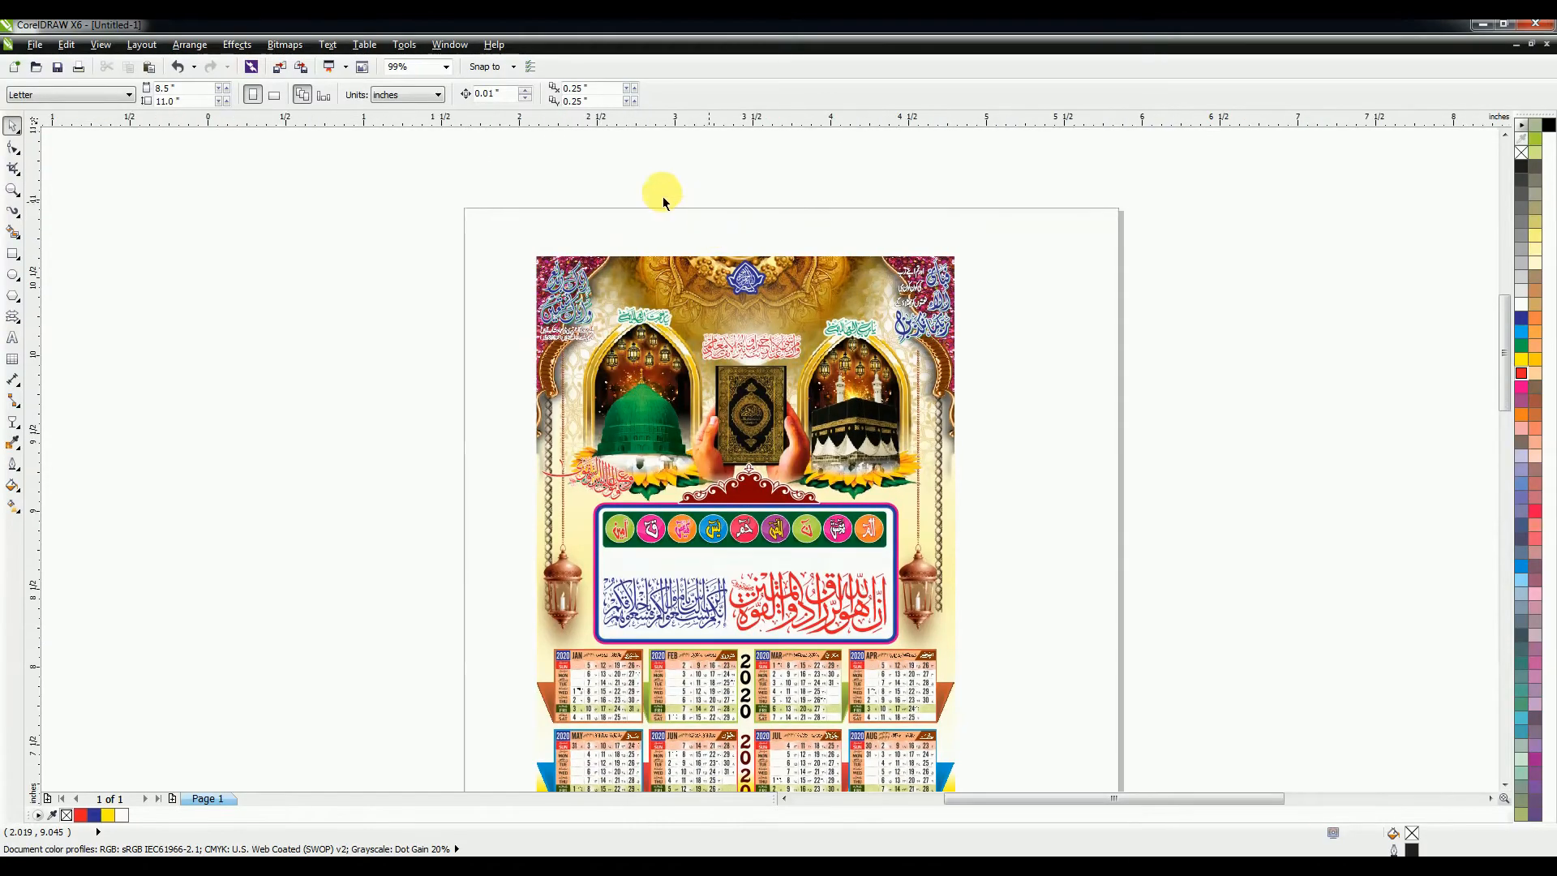
# Step: Add a PASSWORD text line above the calendar artwork
pyautogui.scroll(2, 717, 218)
pyautogui.press('F8')
pyautogui.click(644, 264)
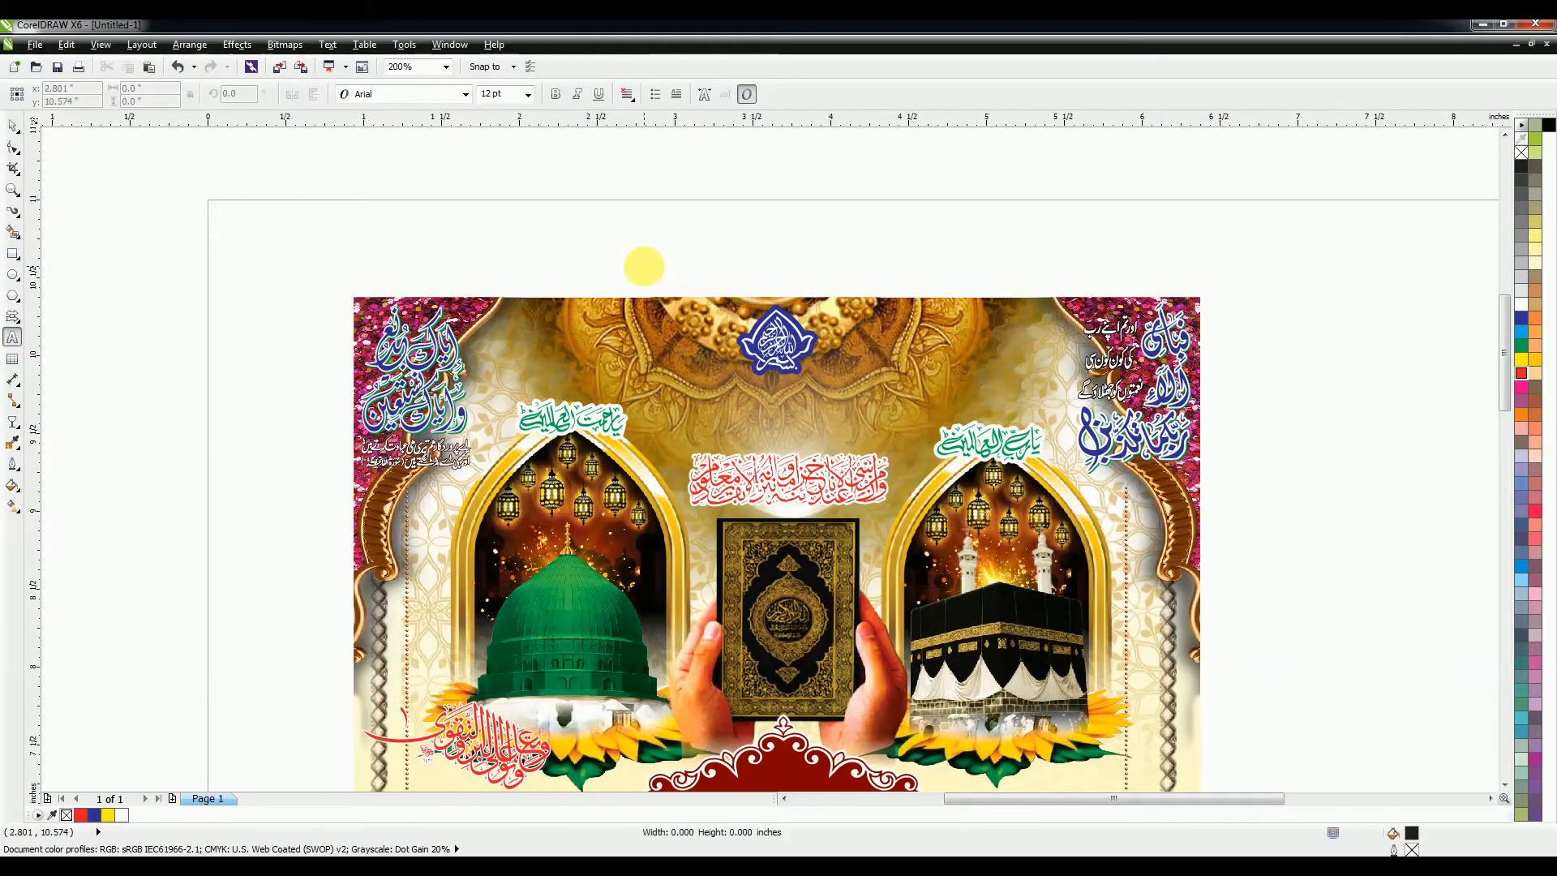
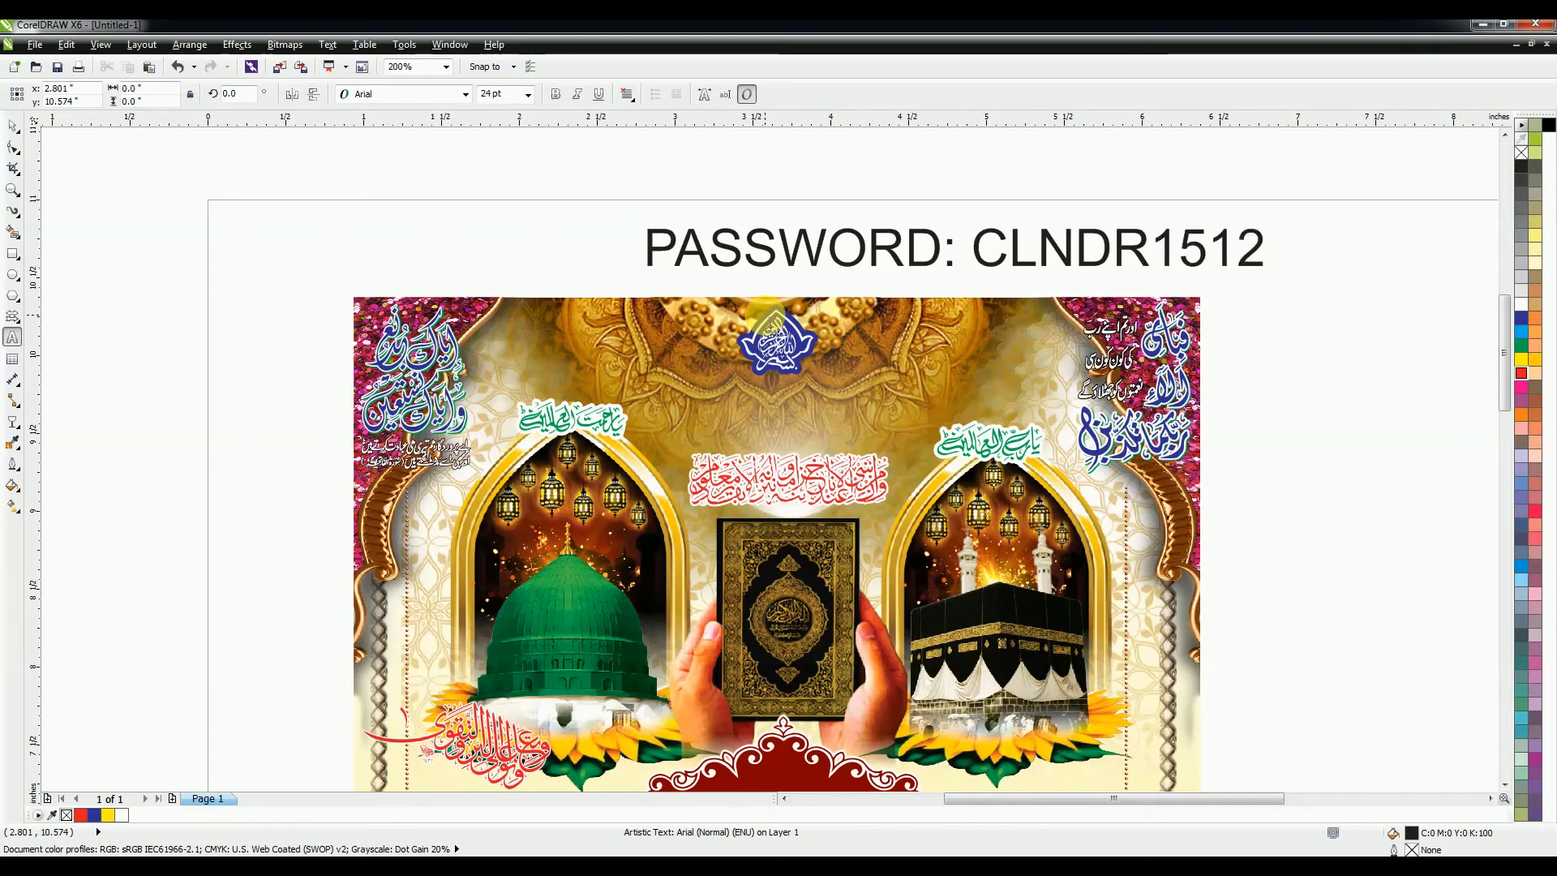
pyautogui.click(9, 130)
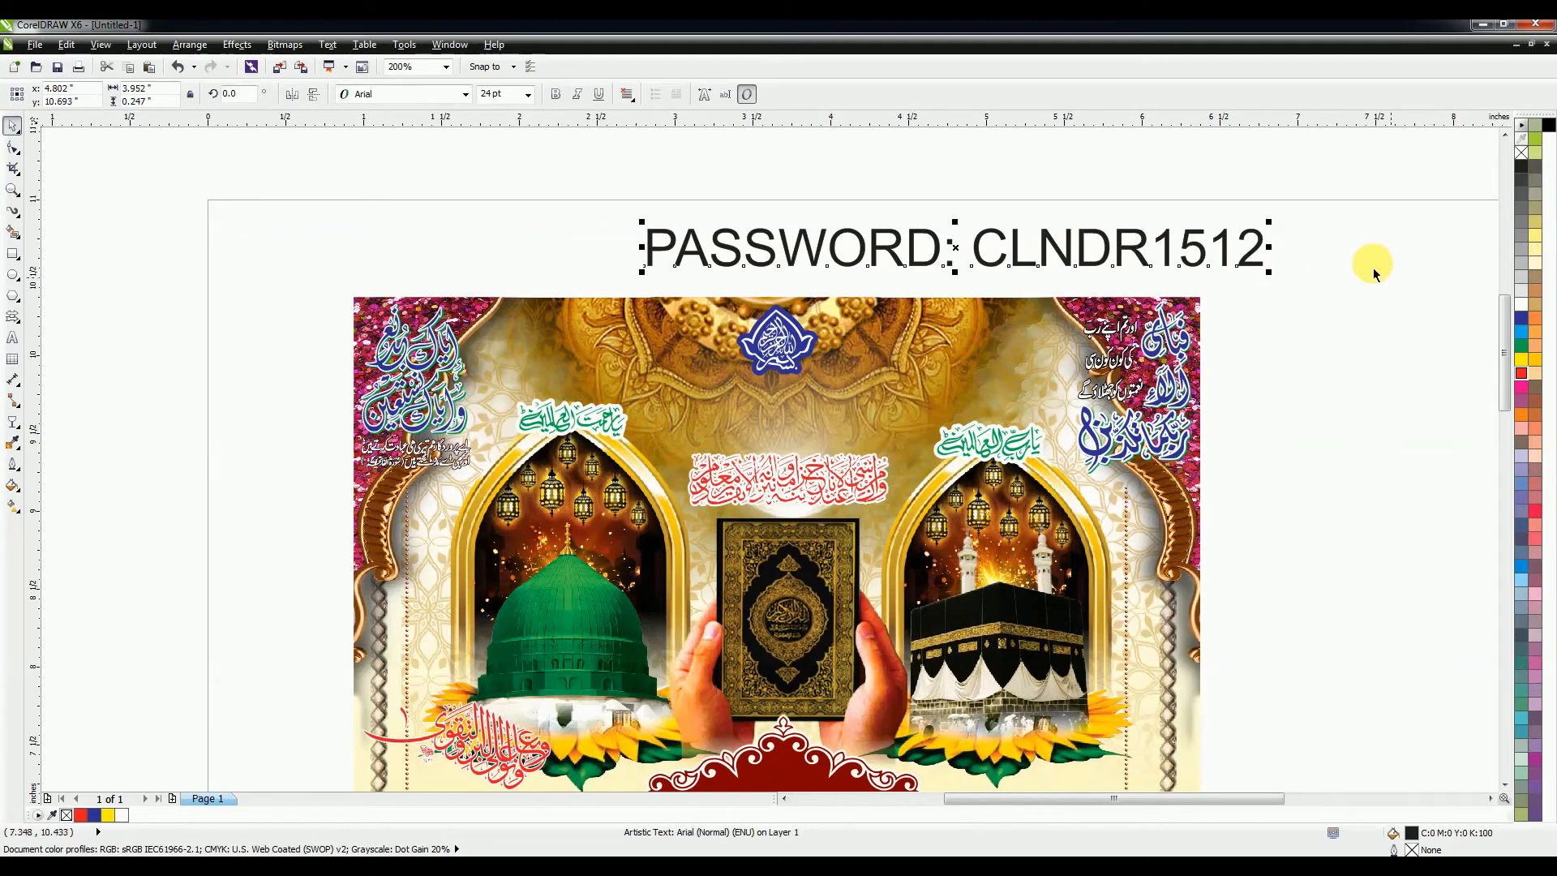
# Step: Shrink the PASSWORD text and centre it above the artwork
pyautogui.moveTo(1269, 220); pyautogui.dragTo(1047, 228)
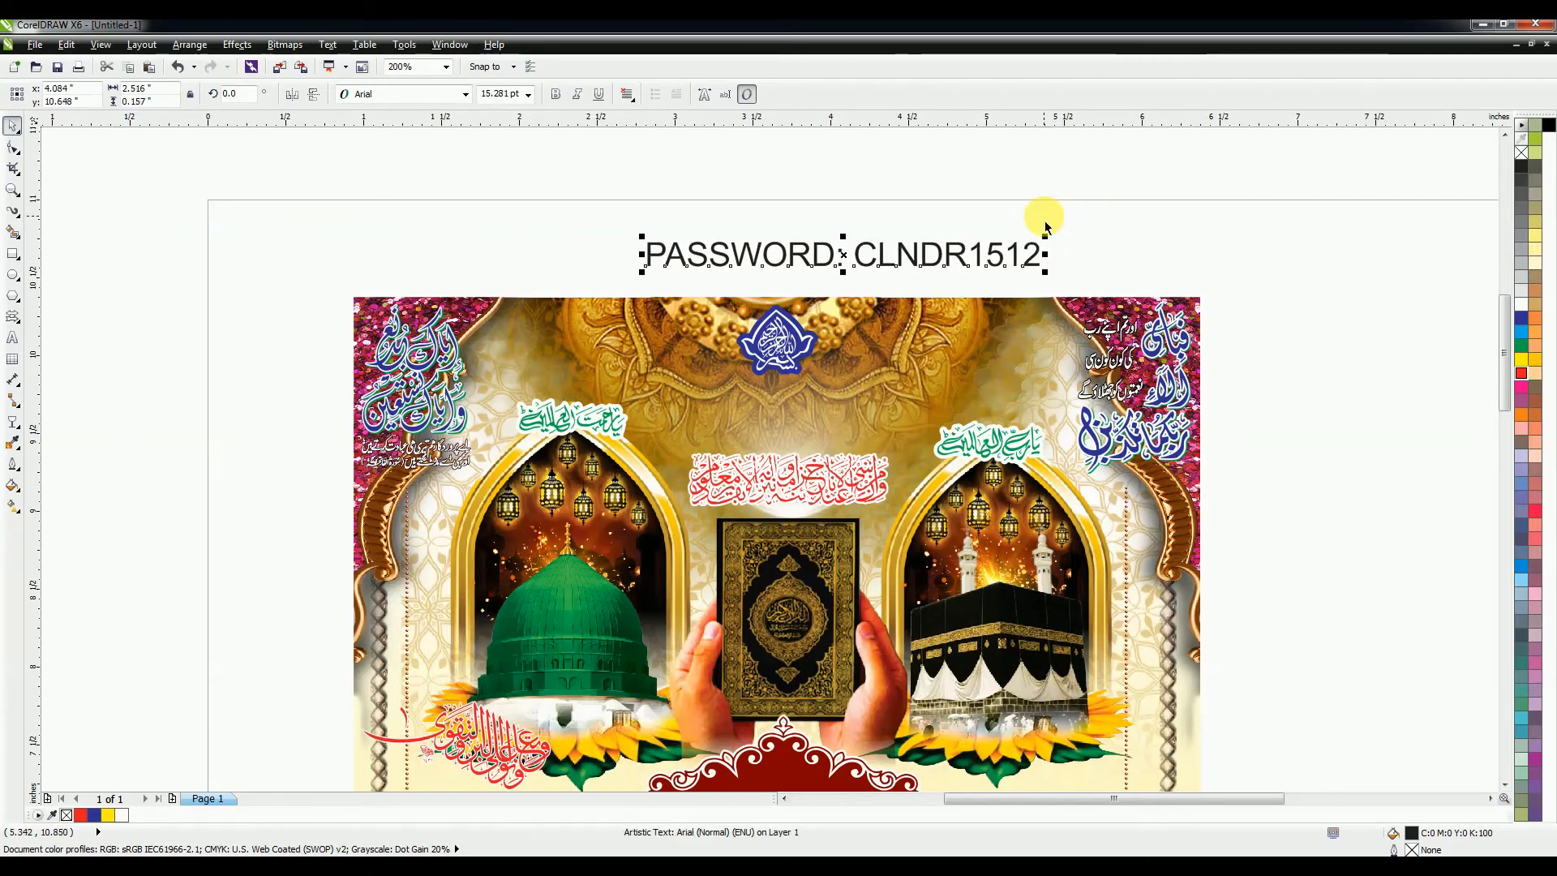
pyautogui.click(1043, 217)
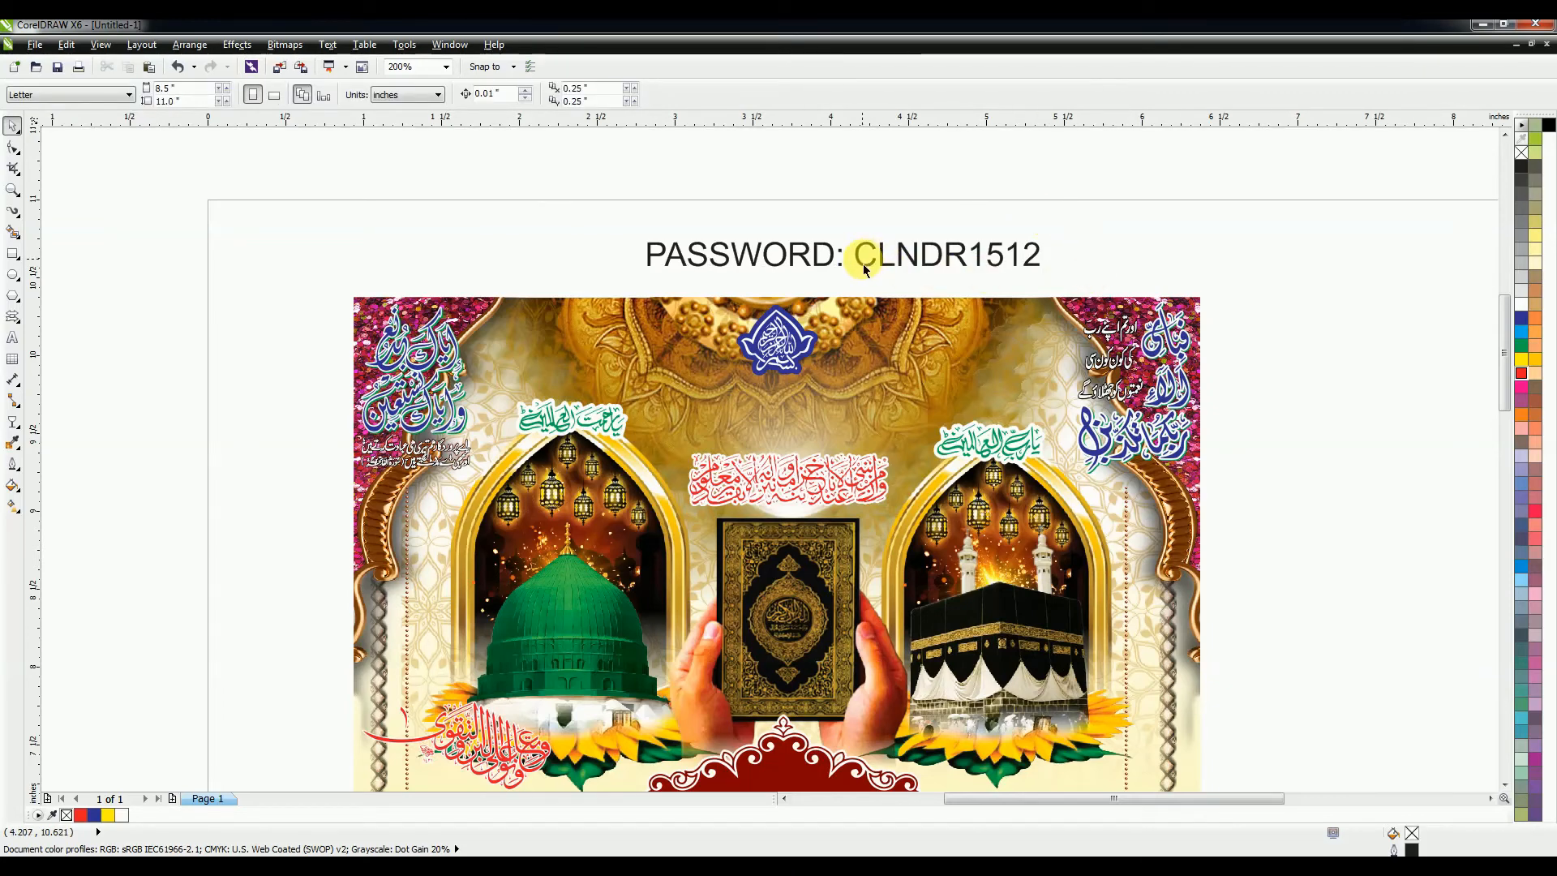
pyautogui.moveTo(864, 270); pyautogui.dragTo(849, 277)
pyautogui.click(931, 218)
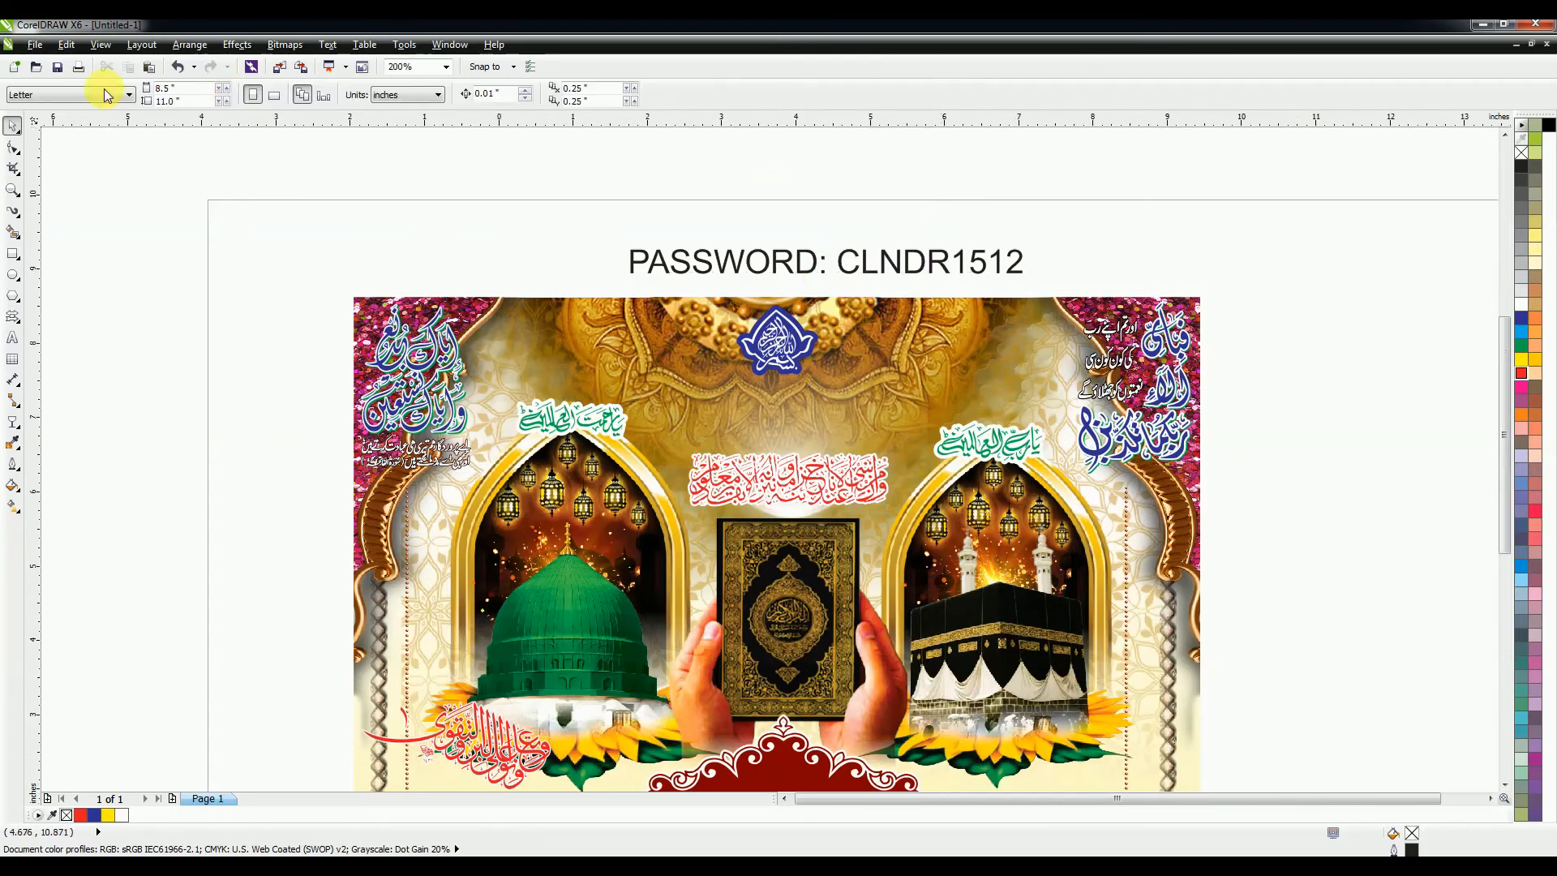
pyautogui.press('F4')
pyautogui.click(37, 45)
# Step: Save the calendar to the Desktop as a Version 9.0 CDR file, accepting the version warning
pyautogui.click(79, 190)
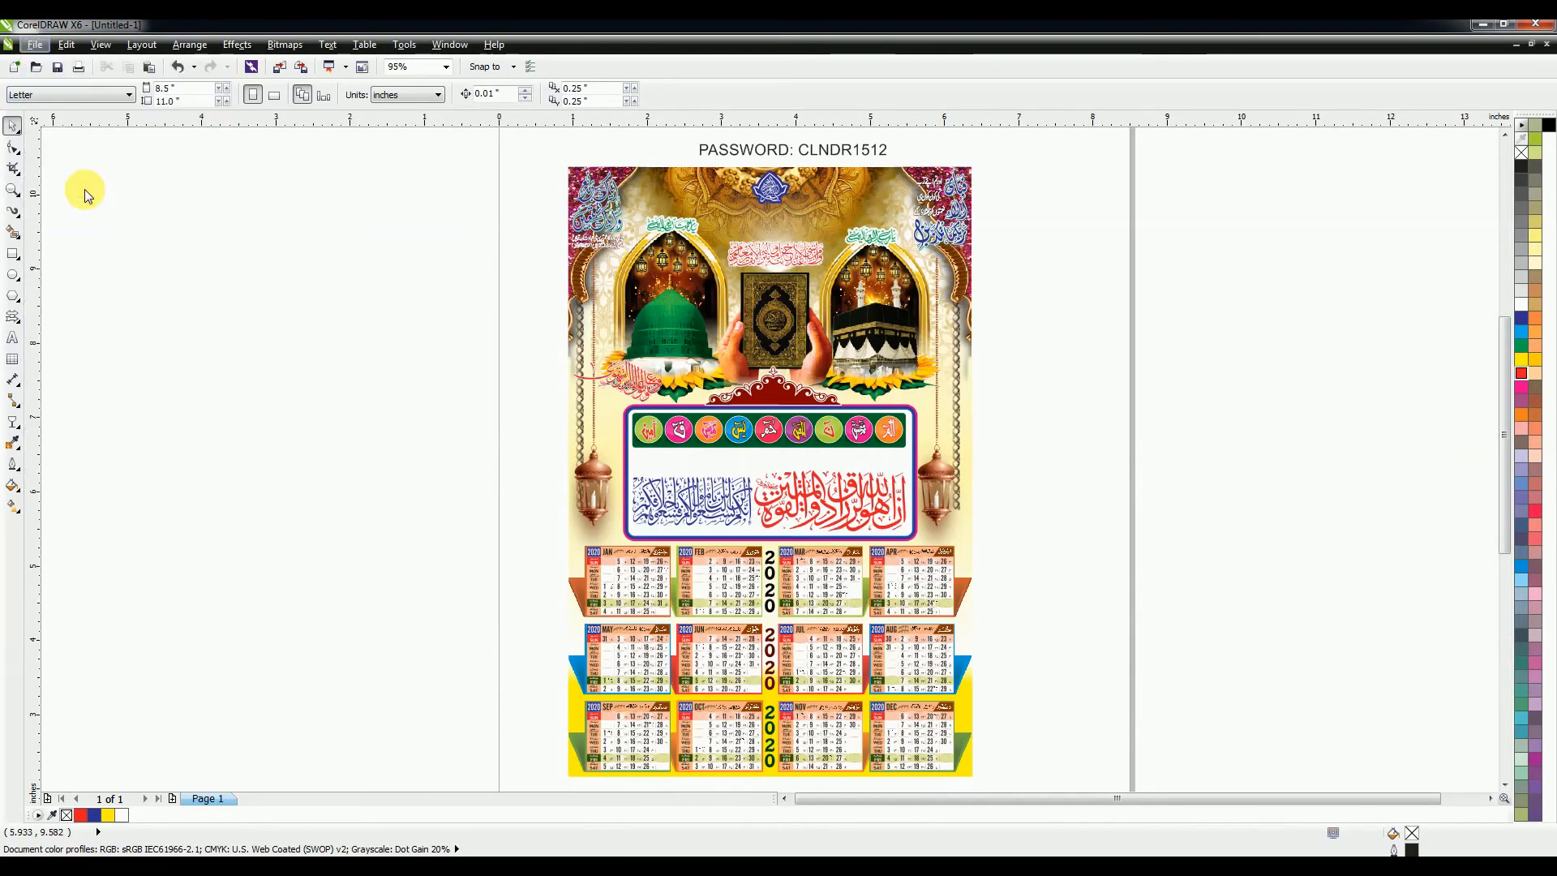
pyautogui.click(77, 130)
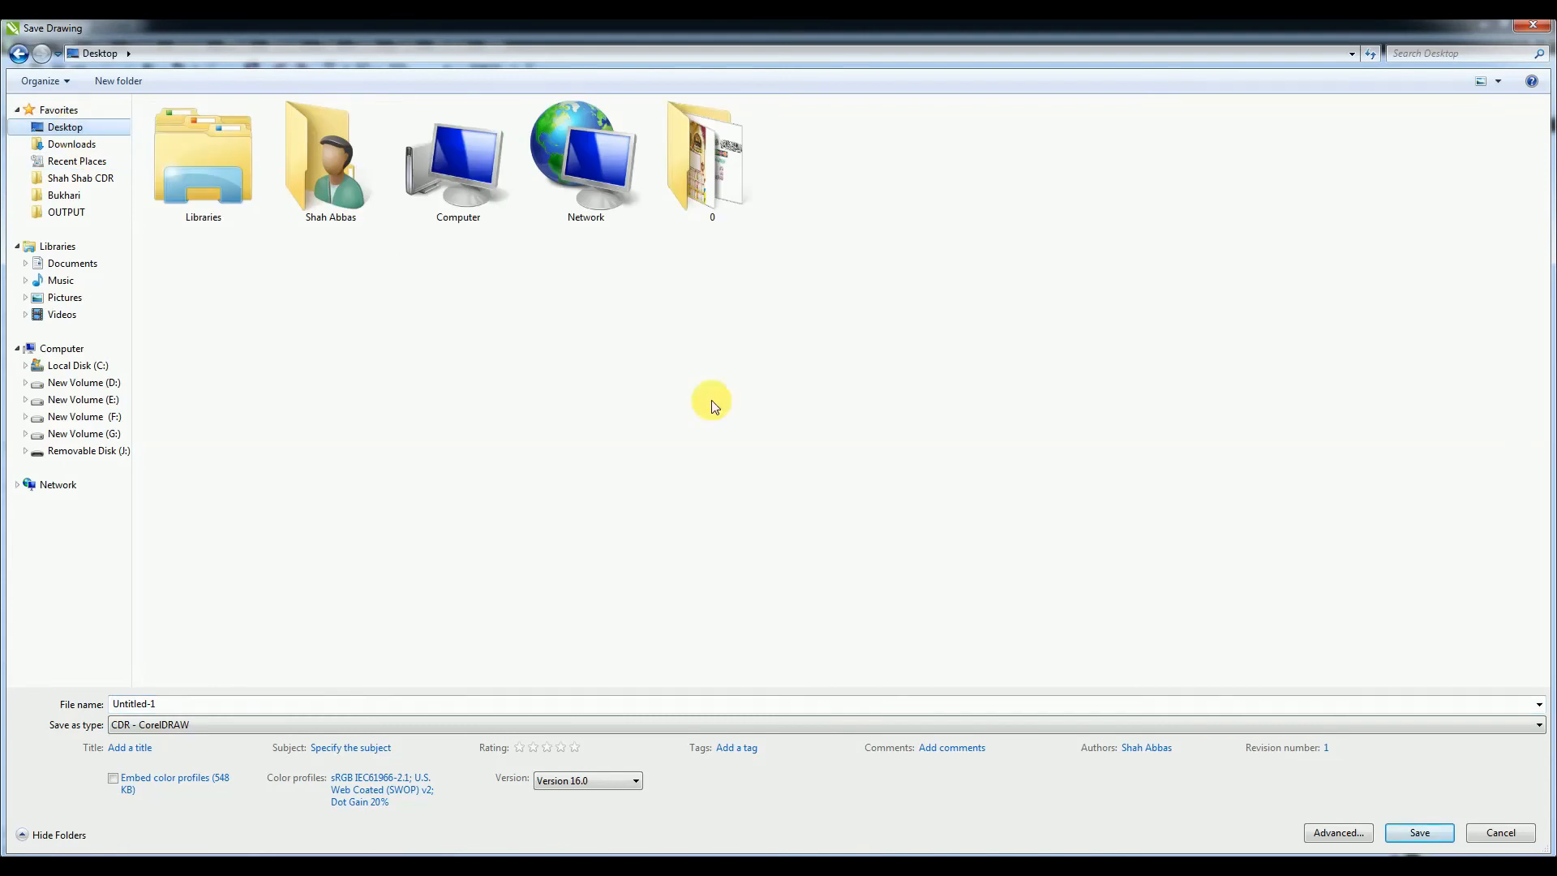
pyautogui.click(567, 780)
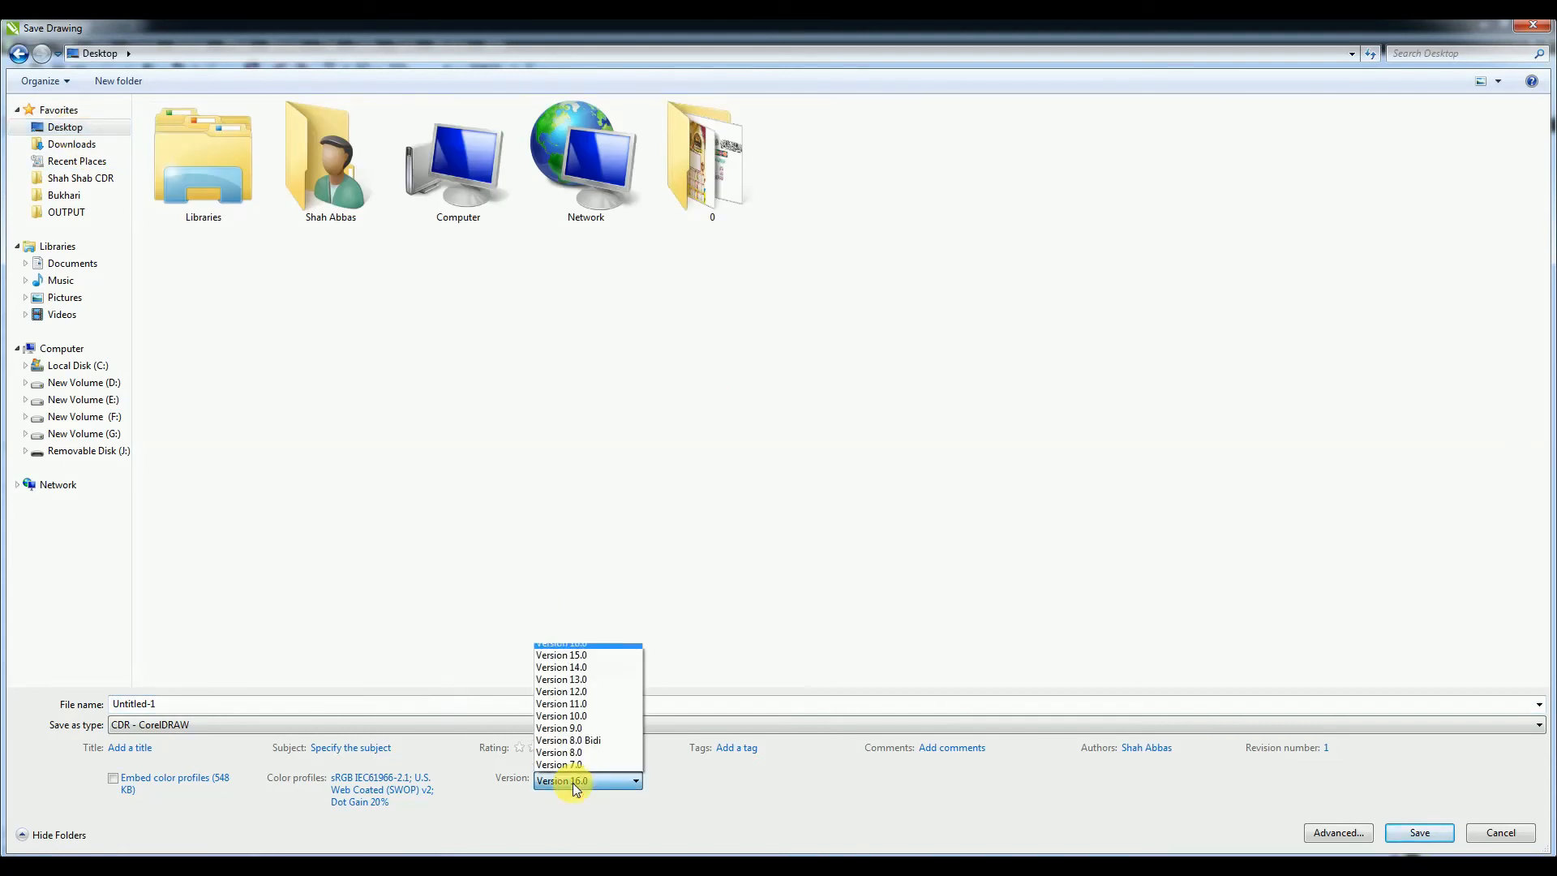
pyautogui.click(581, 729)
pyautogui.click(1444, 832)
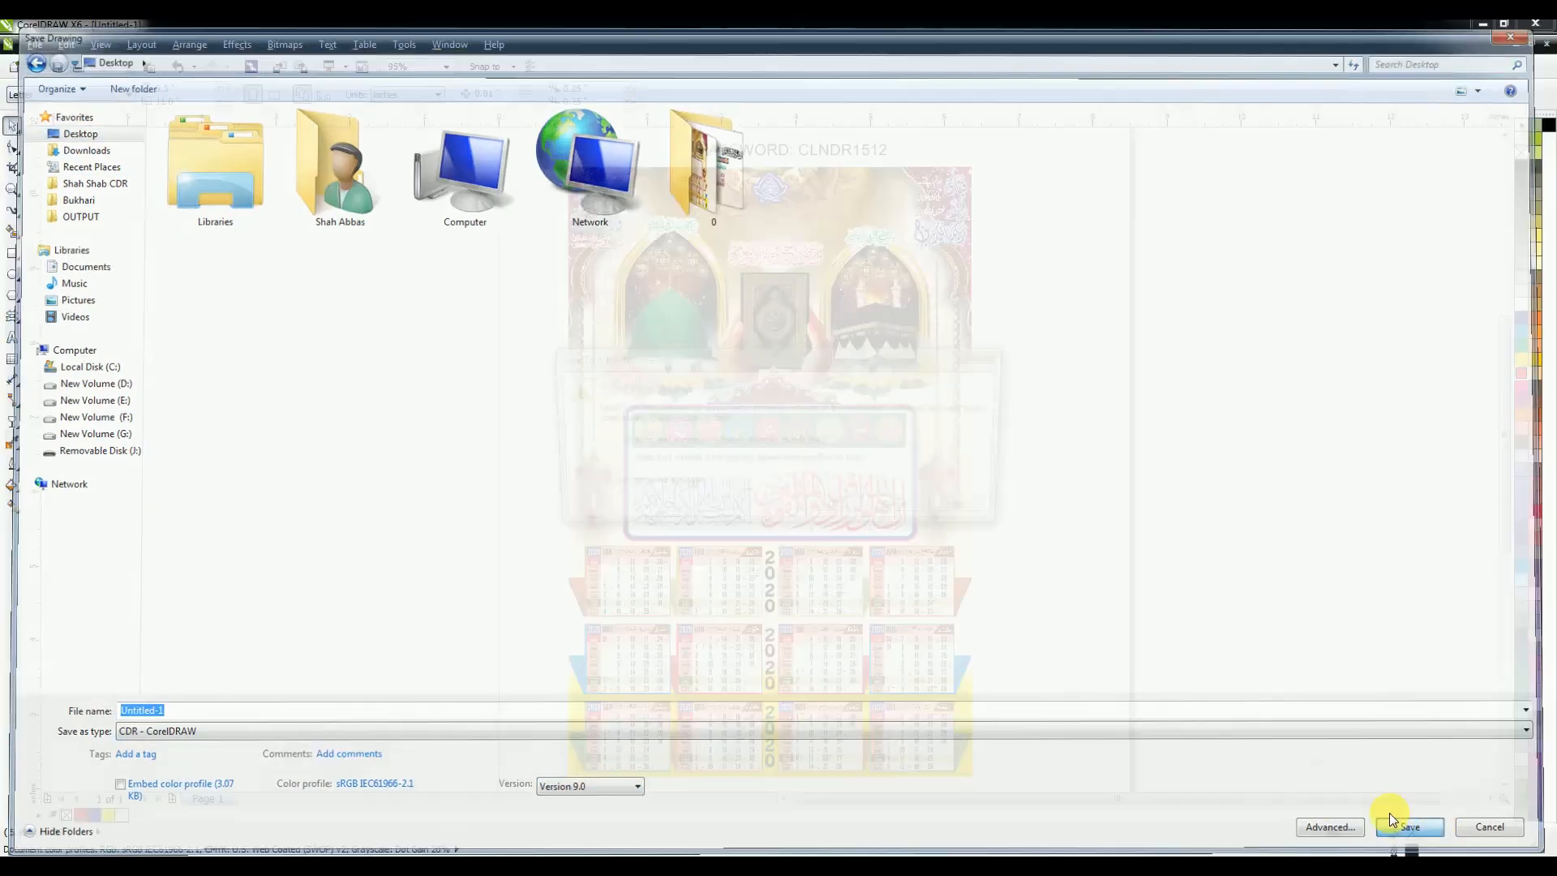
pyautogui.click(837, 510)
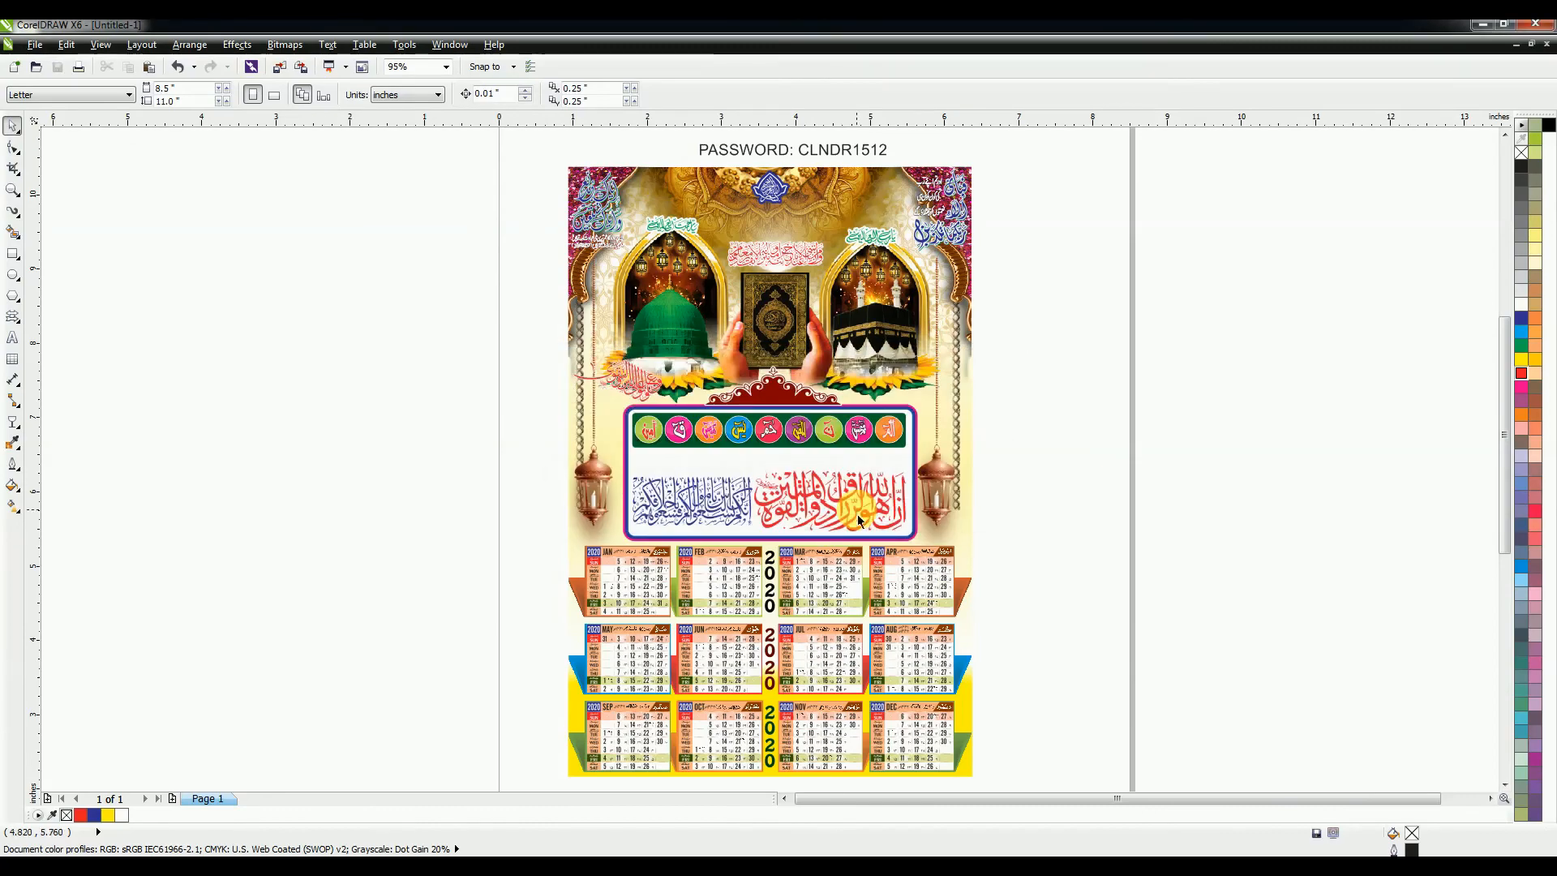
# Step: Minimise CorelDRAW and refresh the desktop
pyautogui.click(1482, 24)
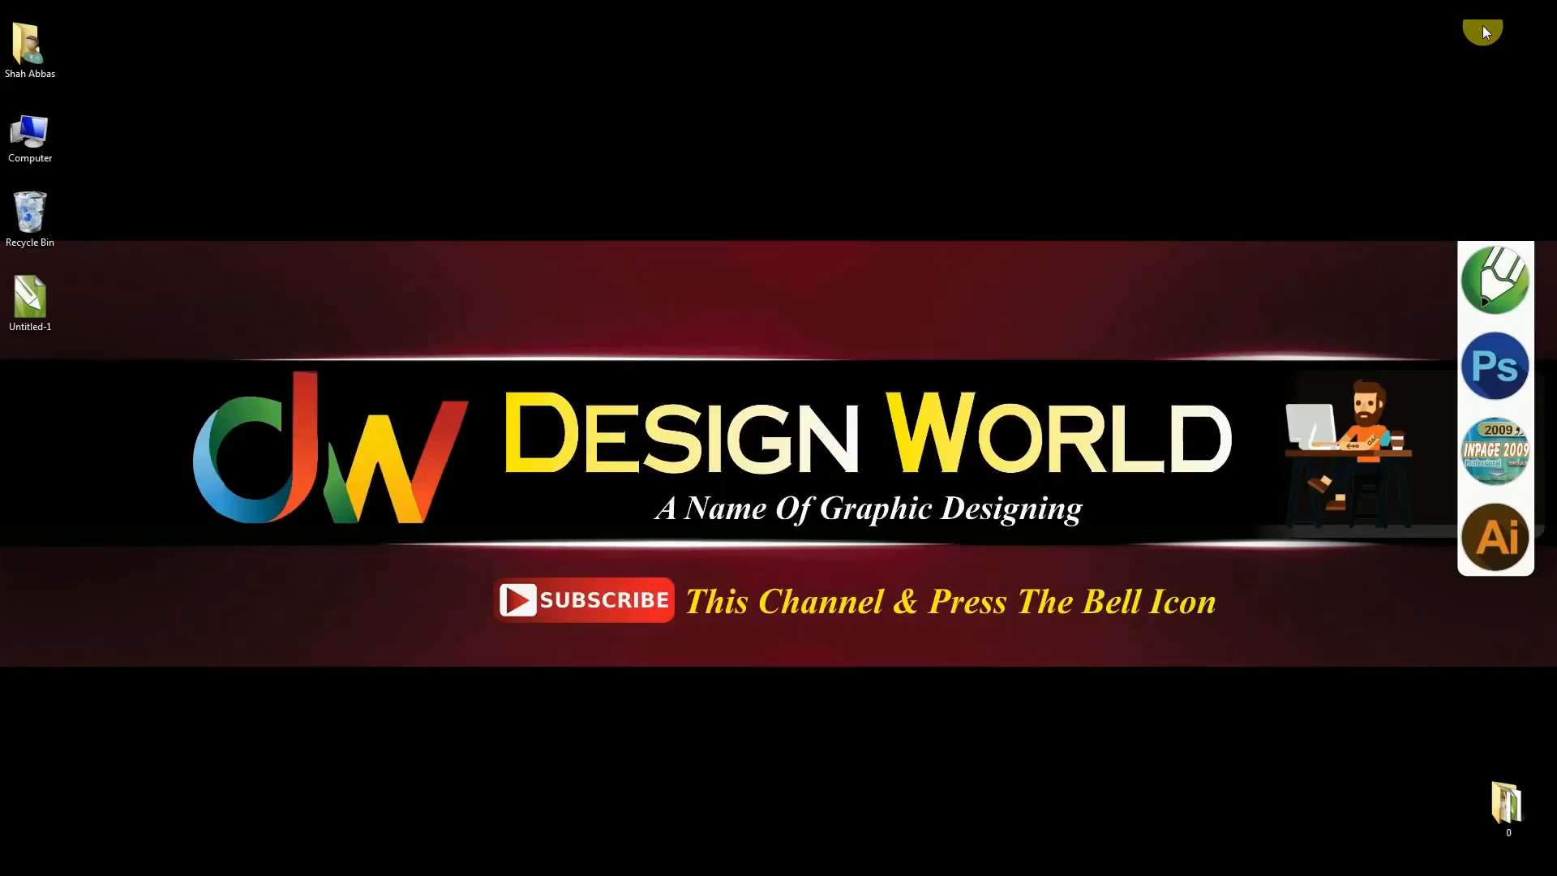
pyautogui.rightClick(974, 275)
pyautogui.click(1022, 318)
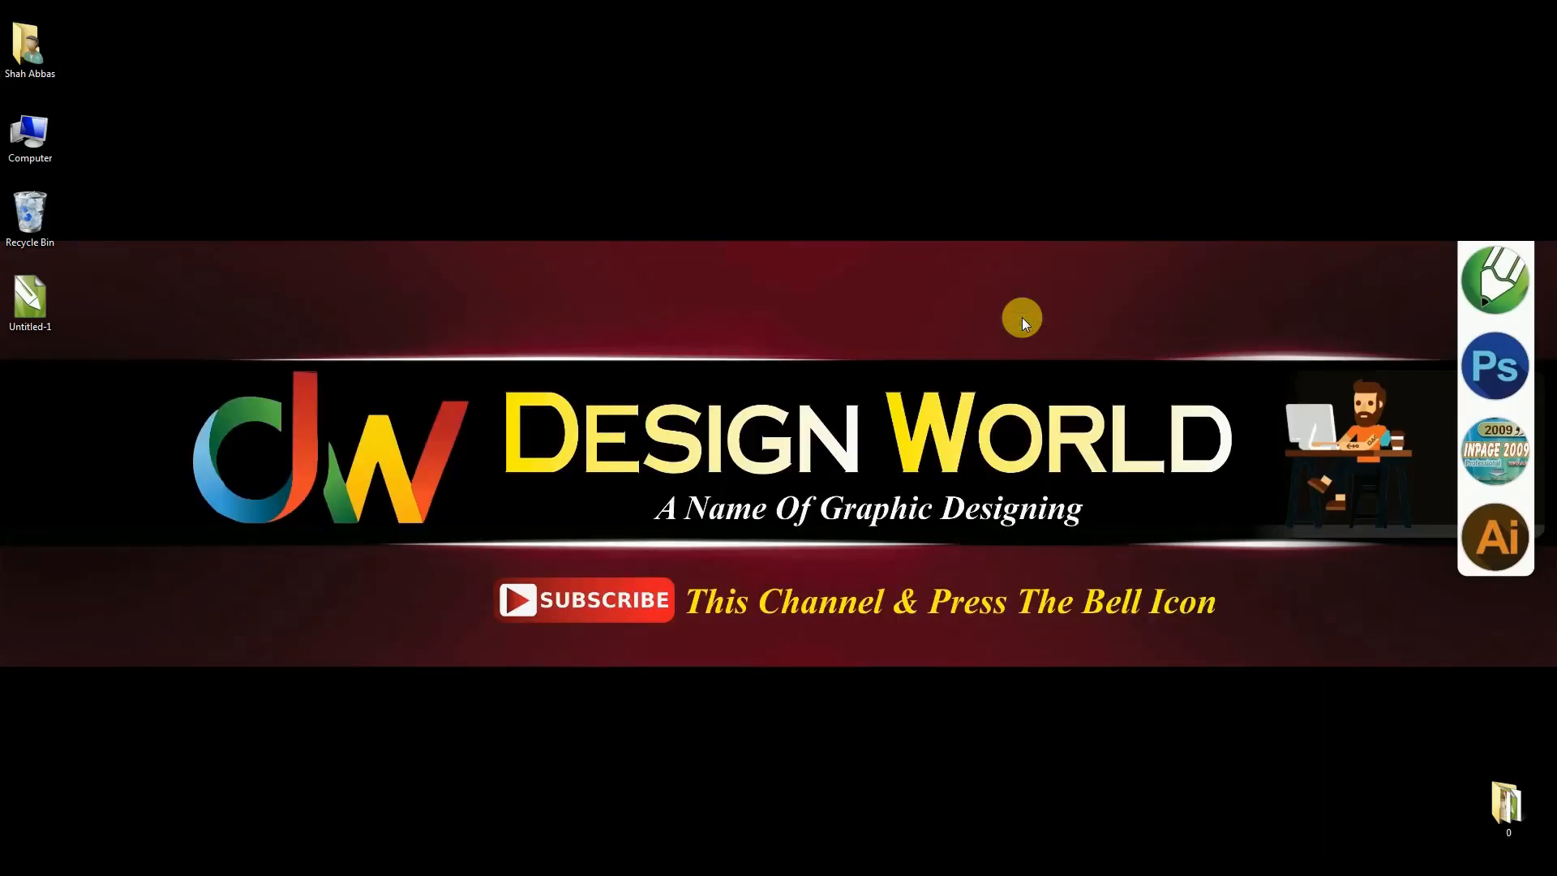